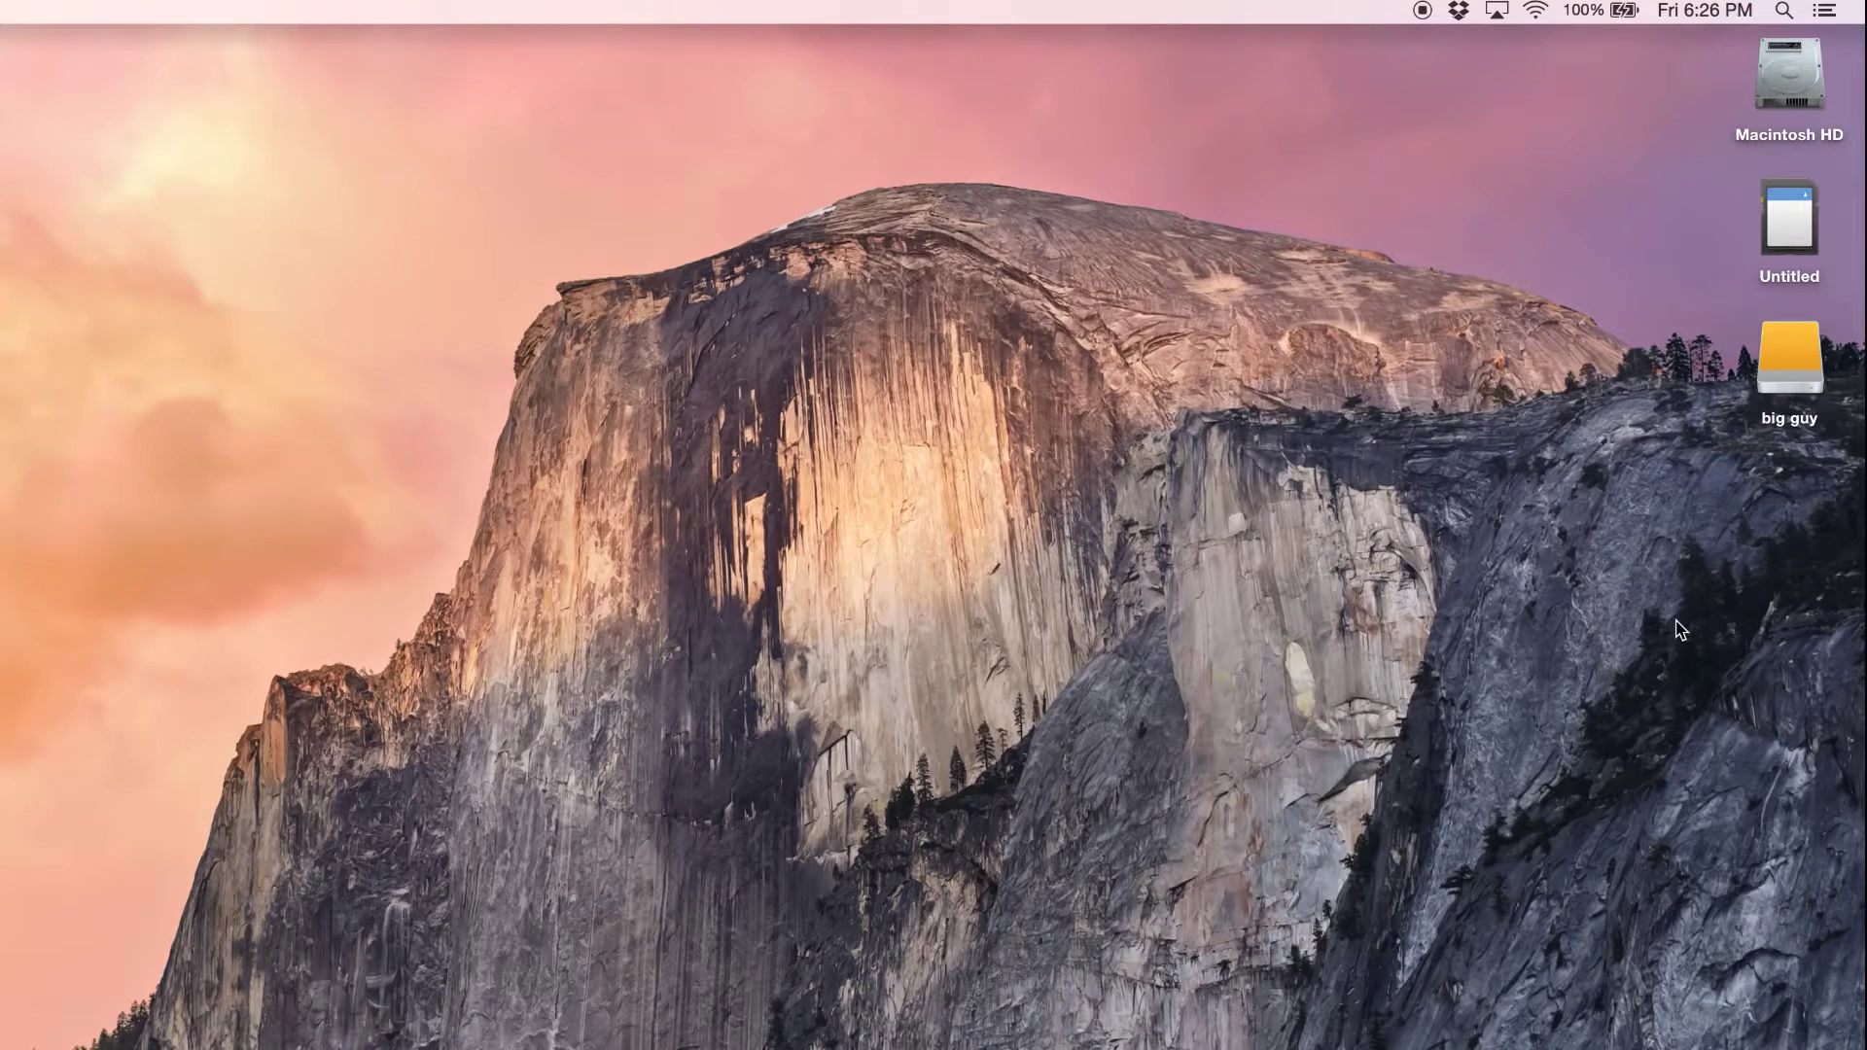
Create a new folder on the desktop named 'time'.
right_click(1356, 613)
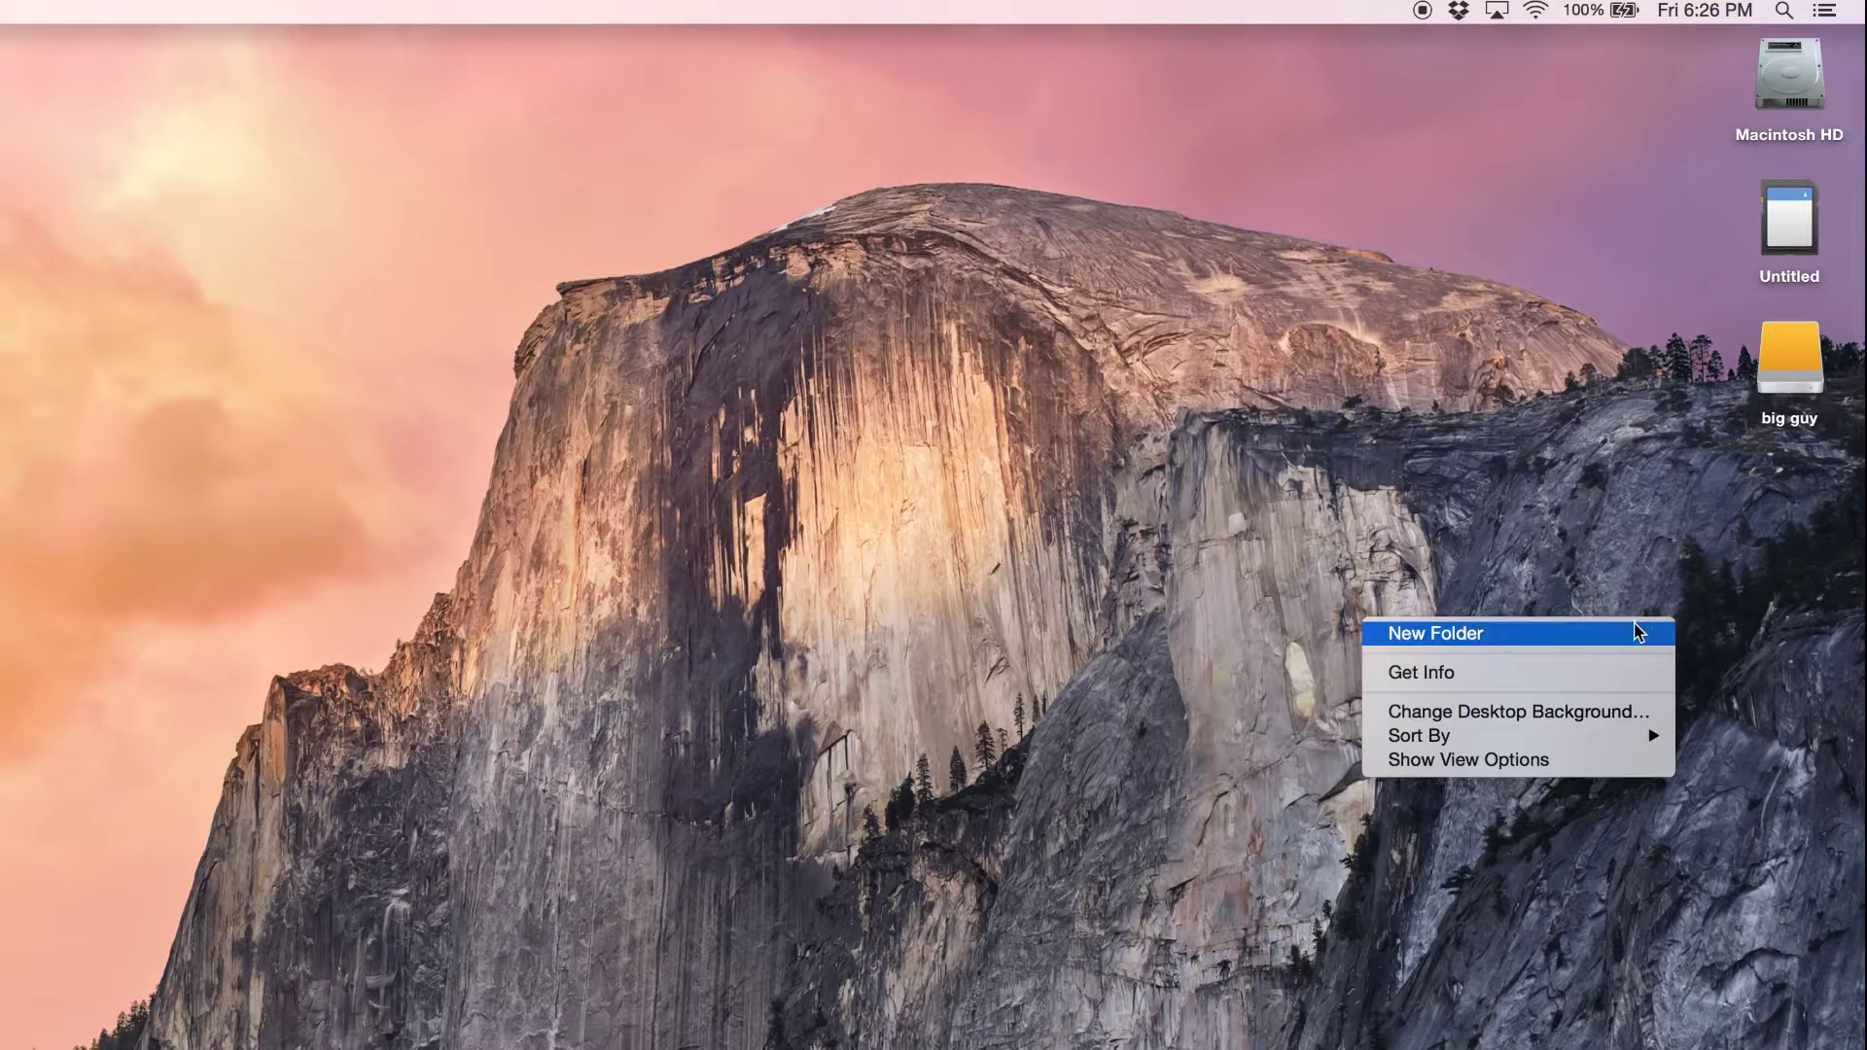
left_click(1632, 624)
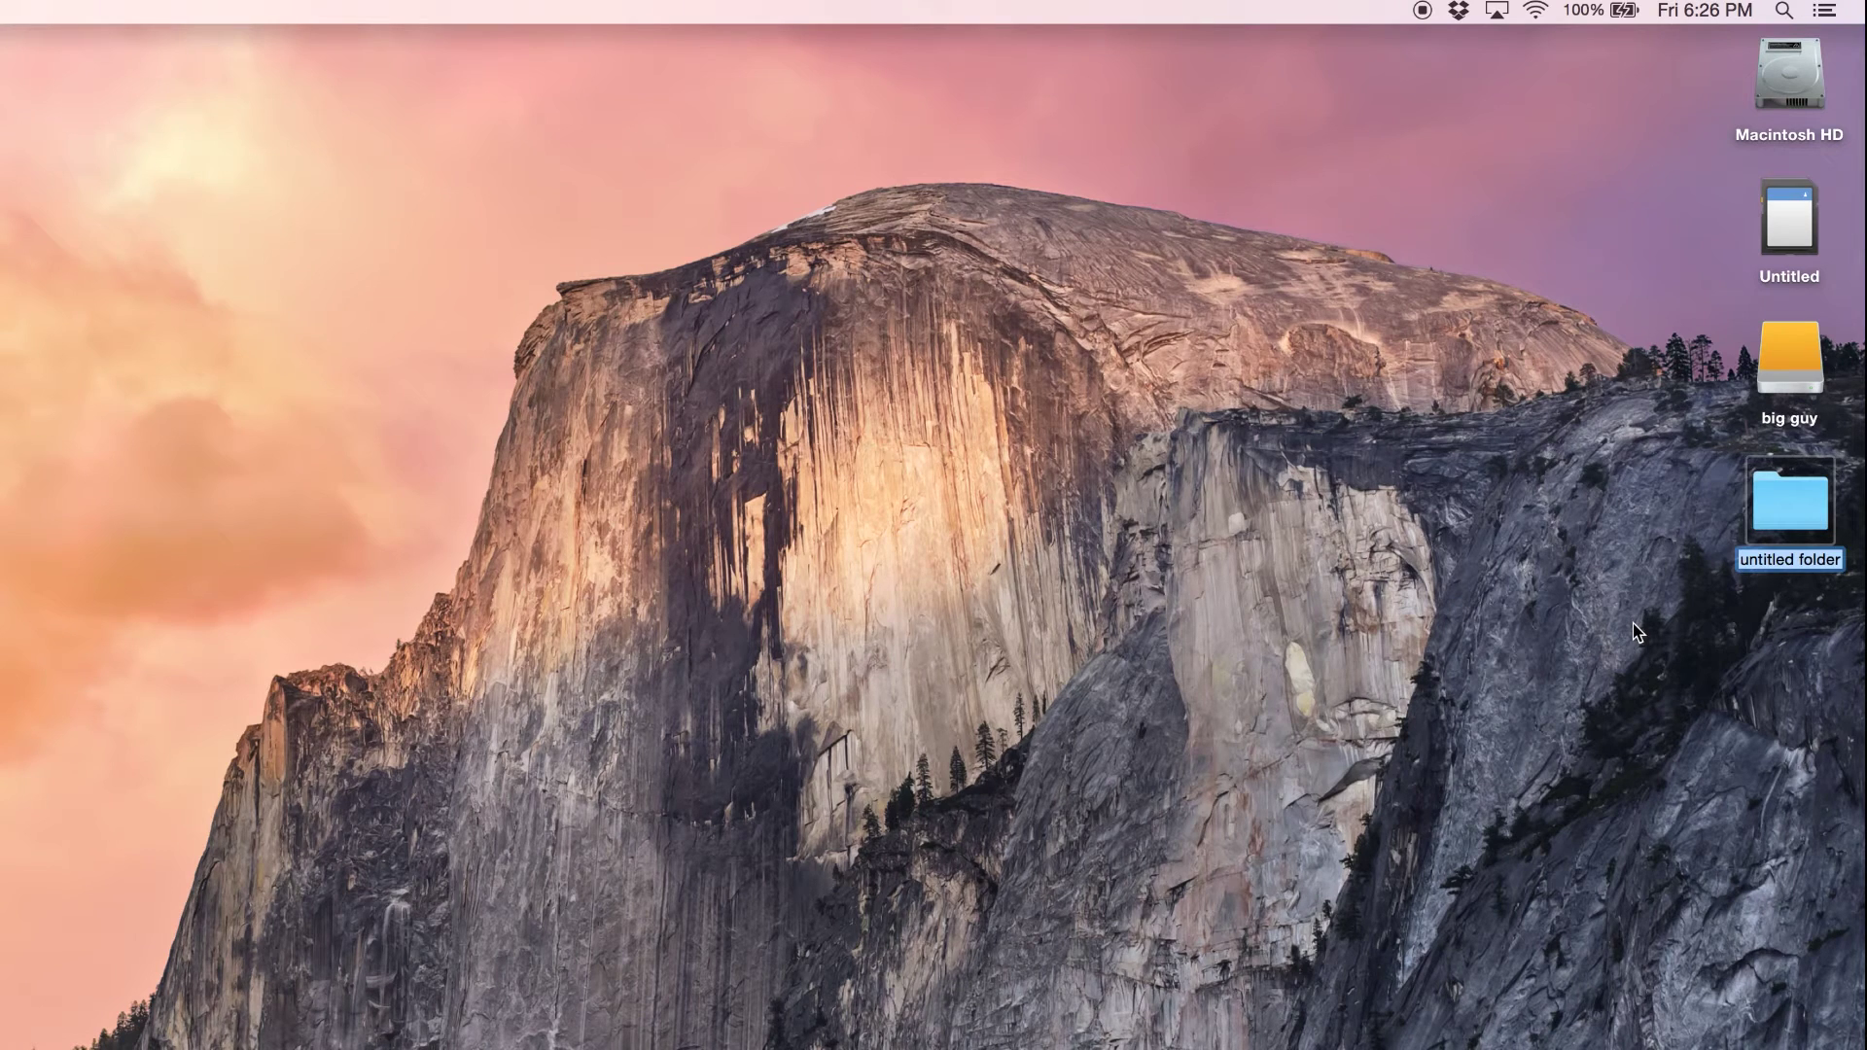
type("time")
key("Return")
Select all JPEGs in the card's DCIM/100GOPRO folder, close those windows, and open 'time'.
double_click(1794, 208)
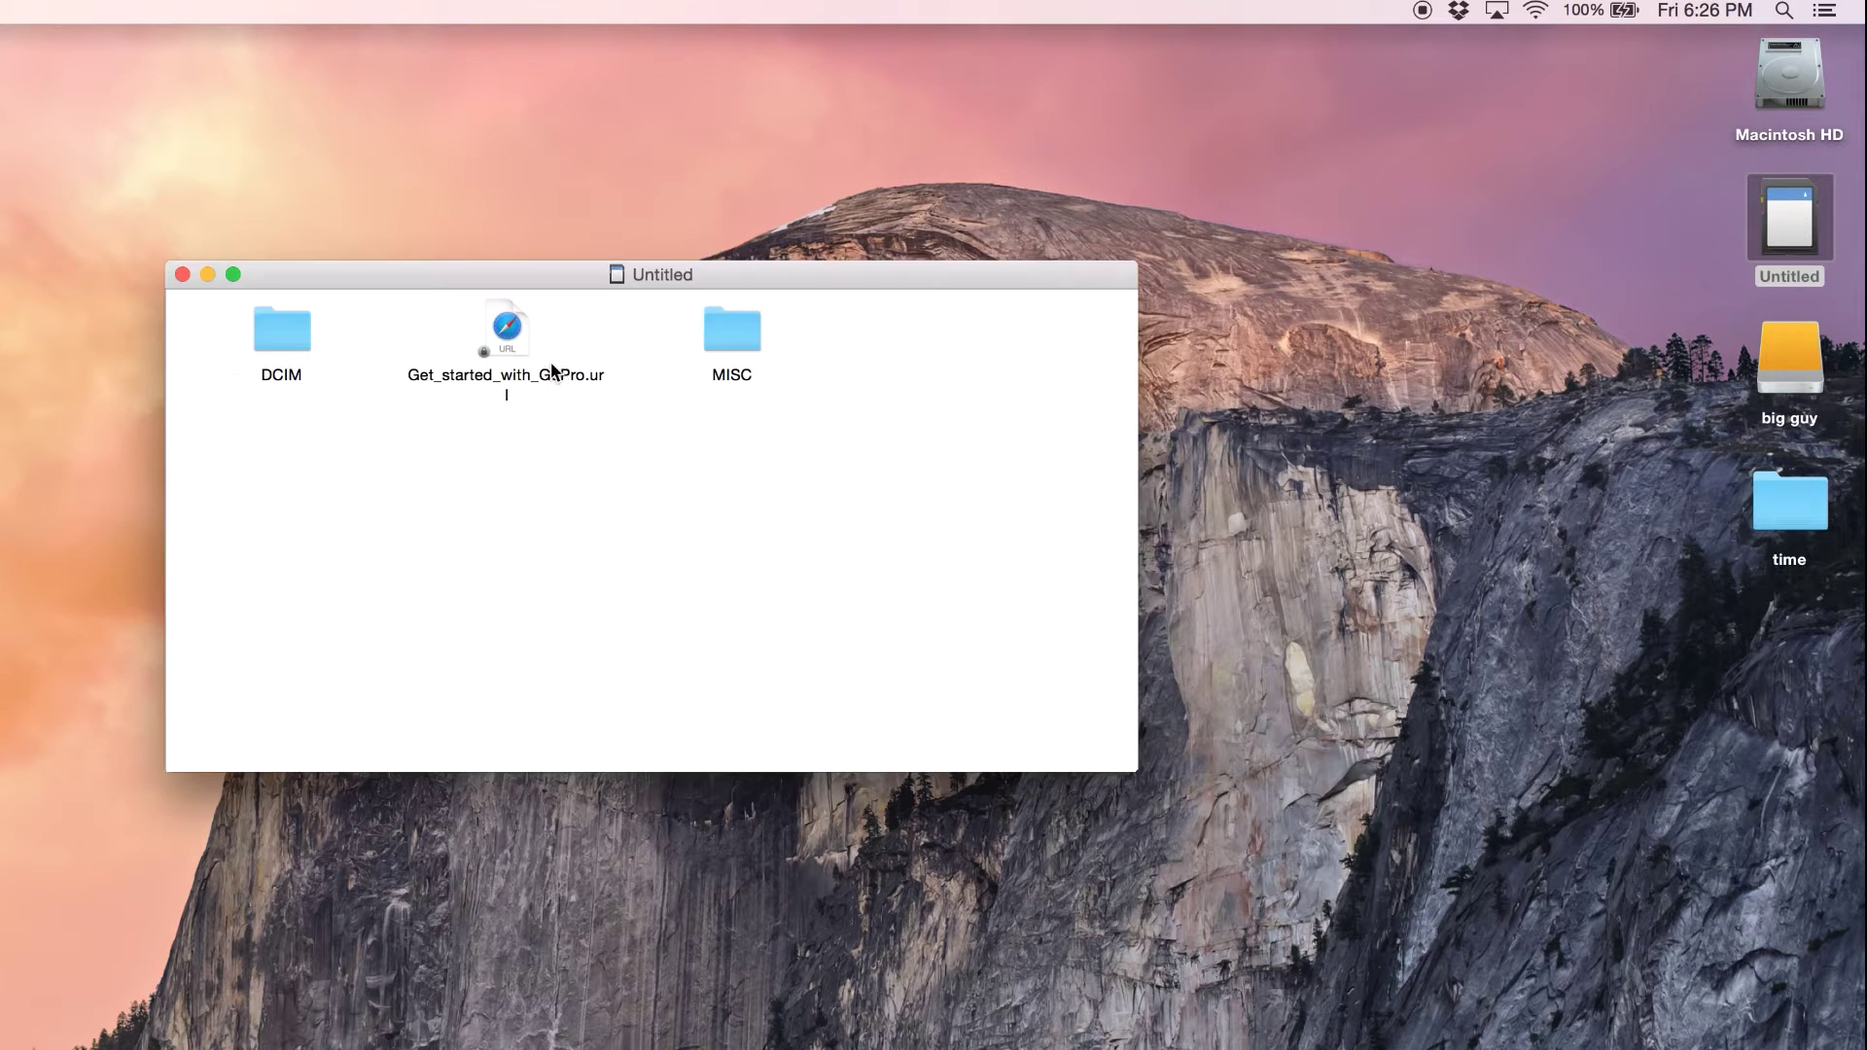
double_click(288, 356)
double_click(292, 356)
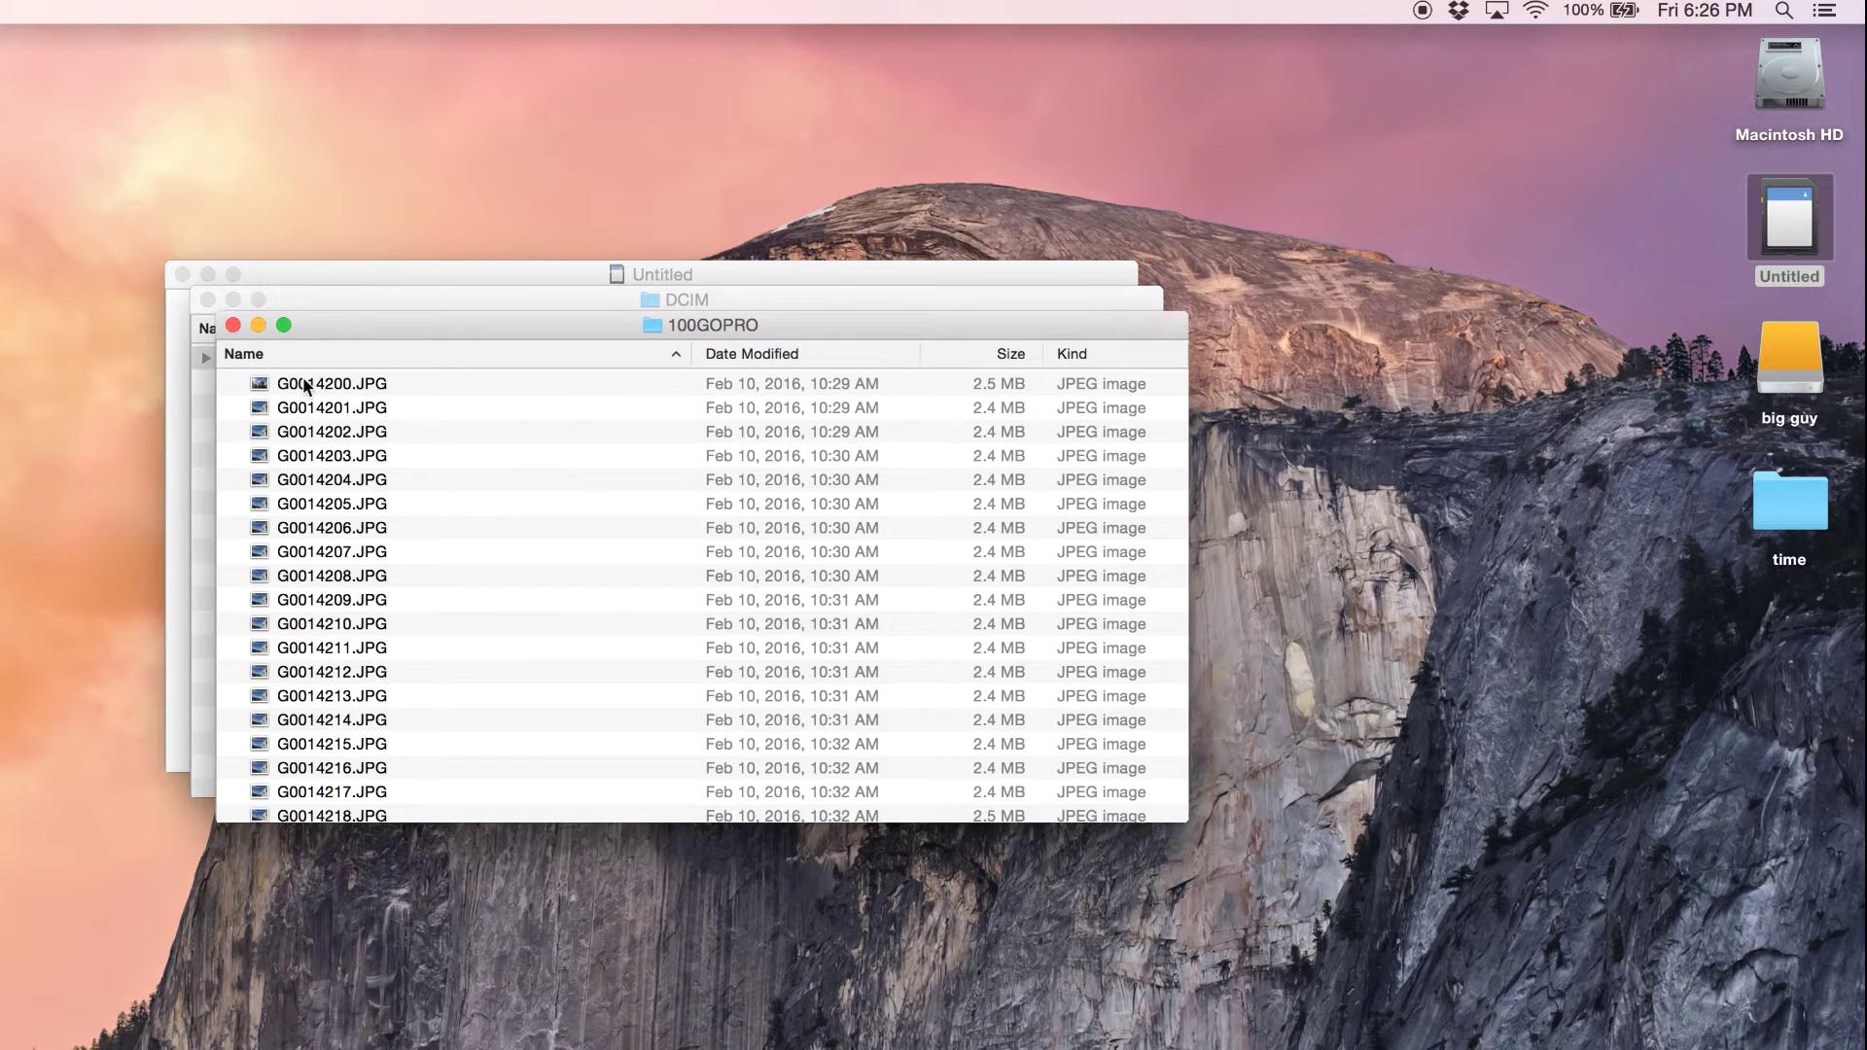
left_click(326, 394)
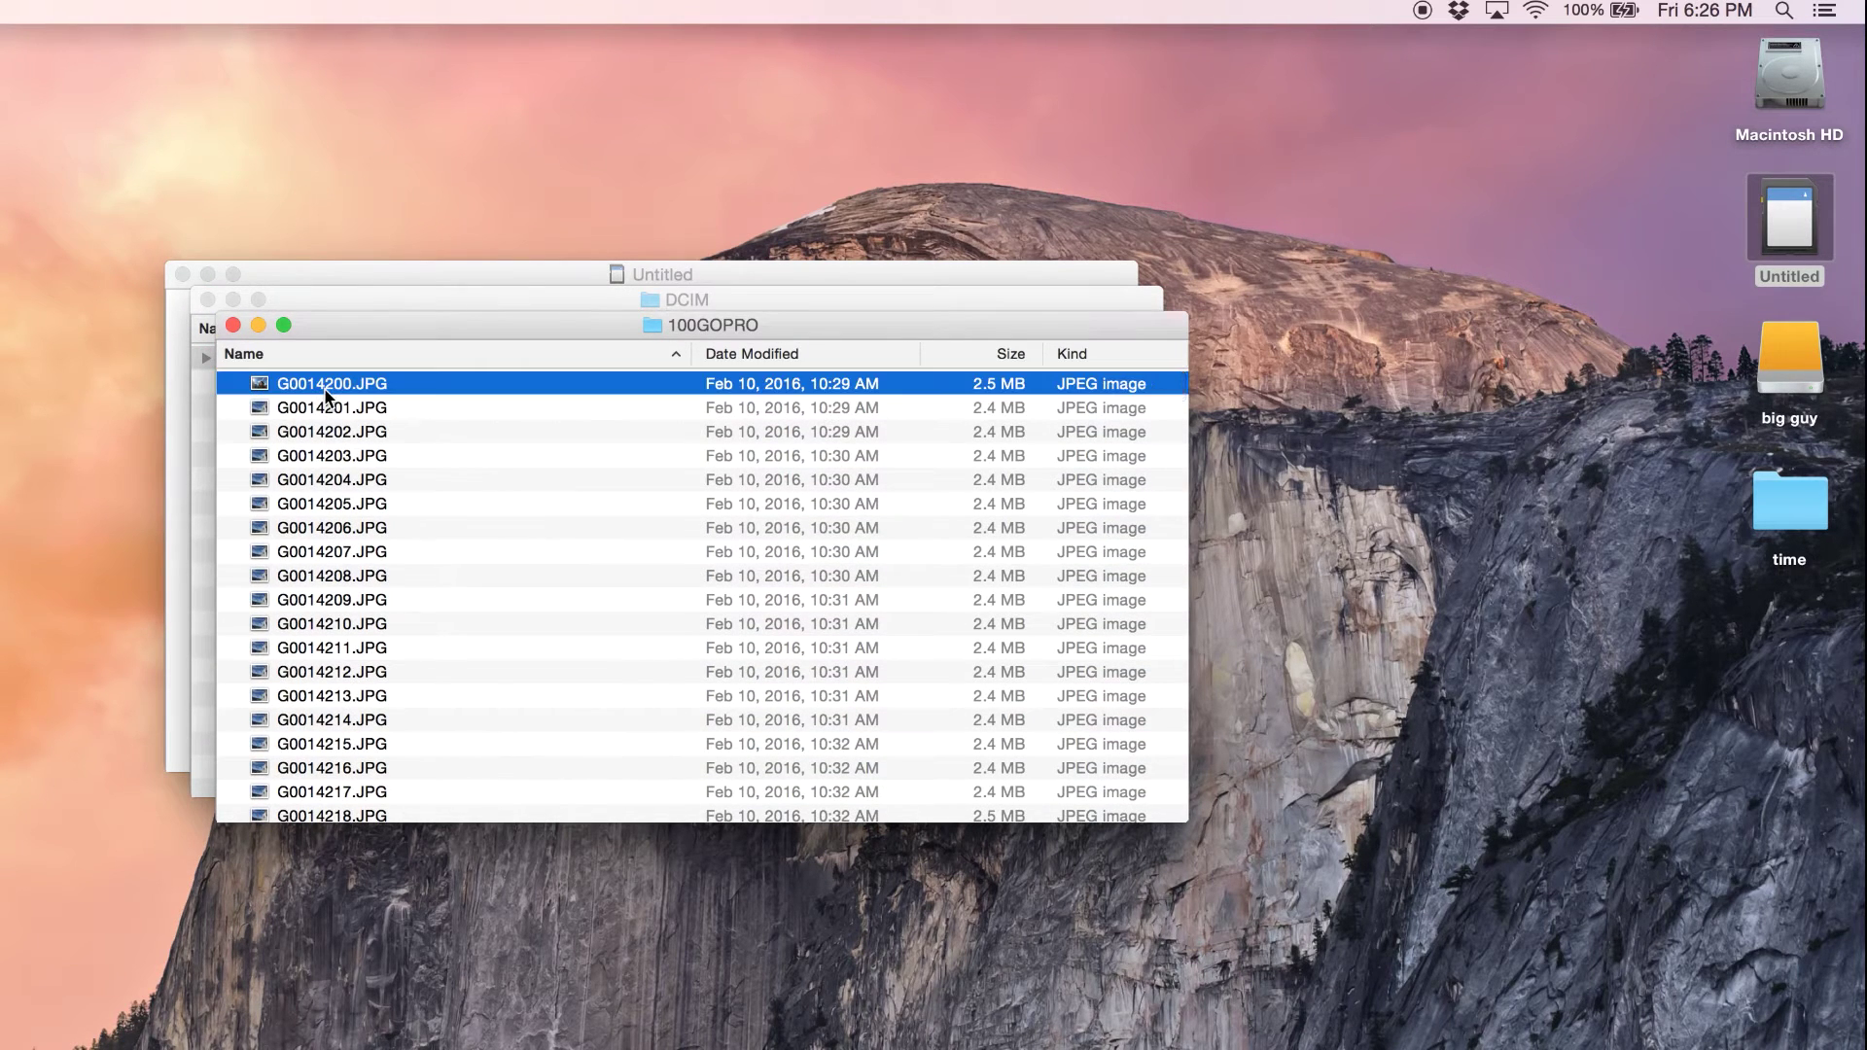
key("super+a")
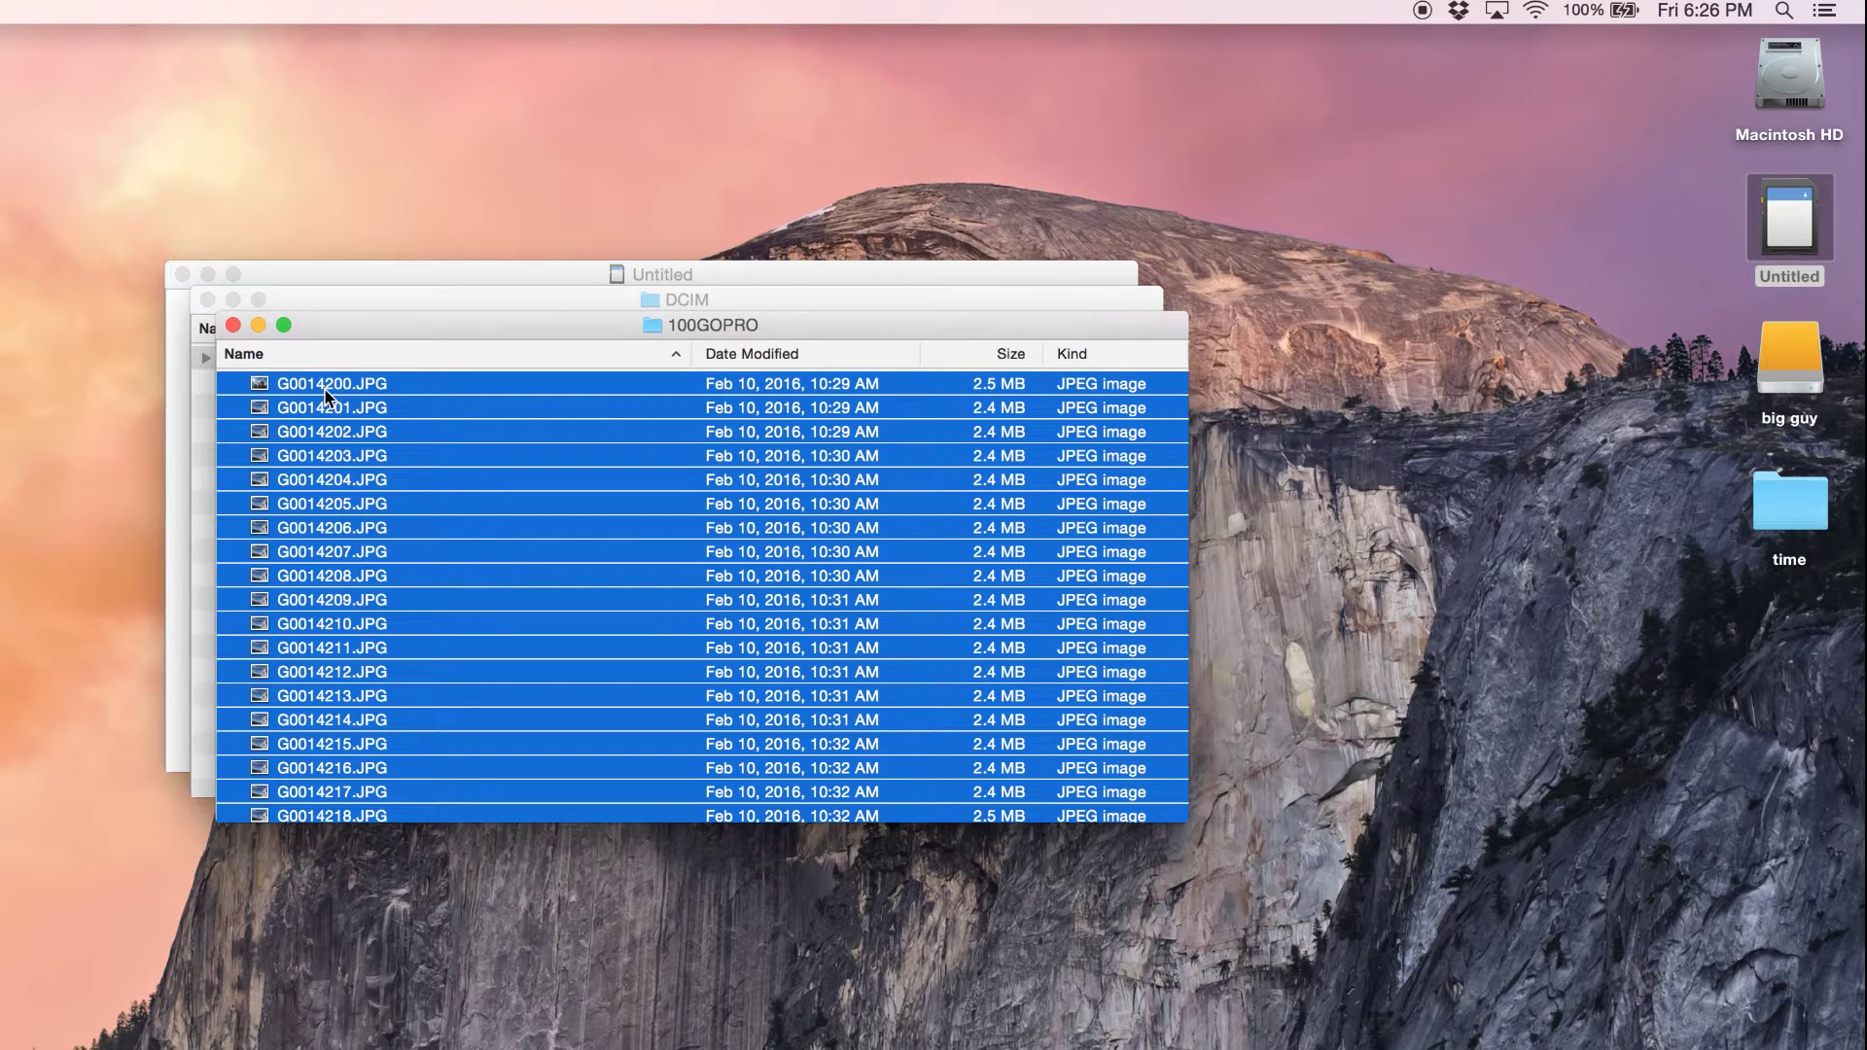
left_click(232, 325)
left_click(209, 299)
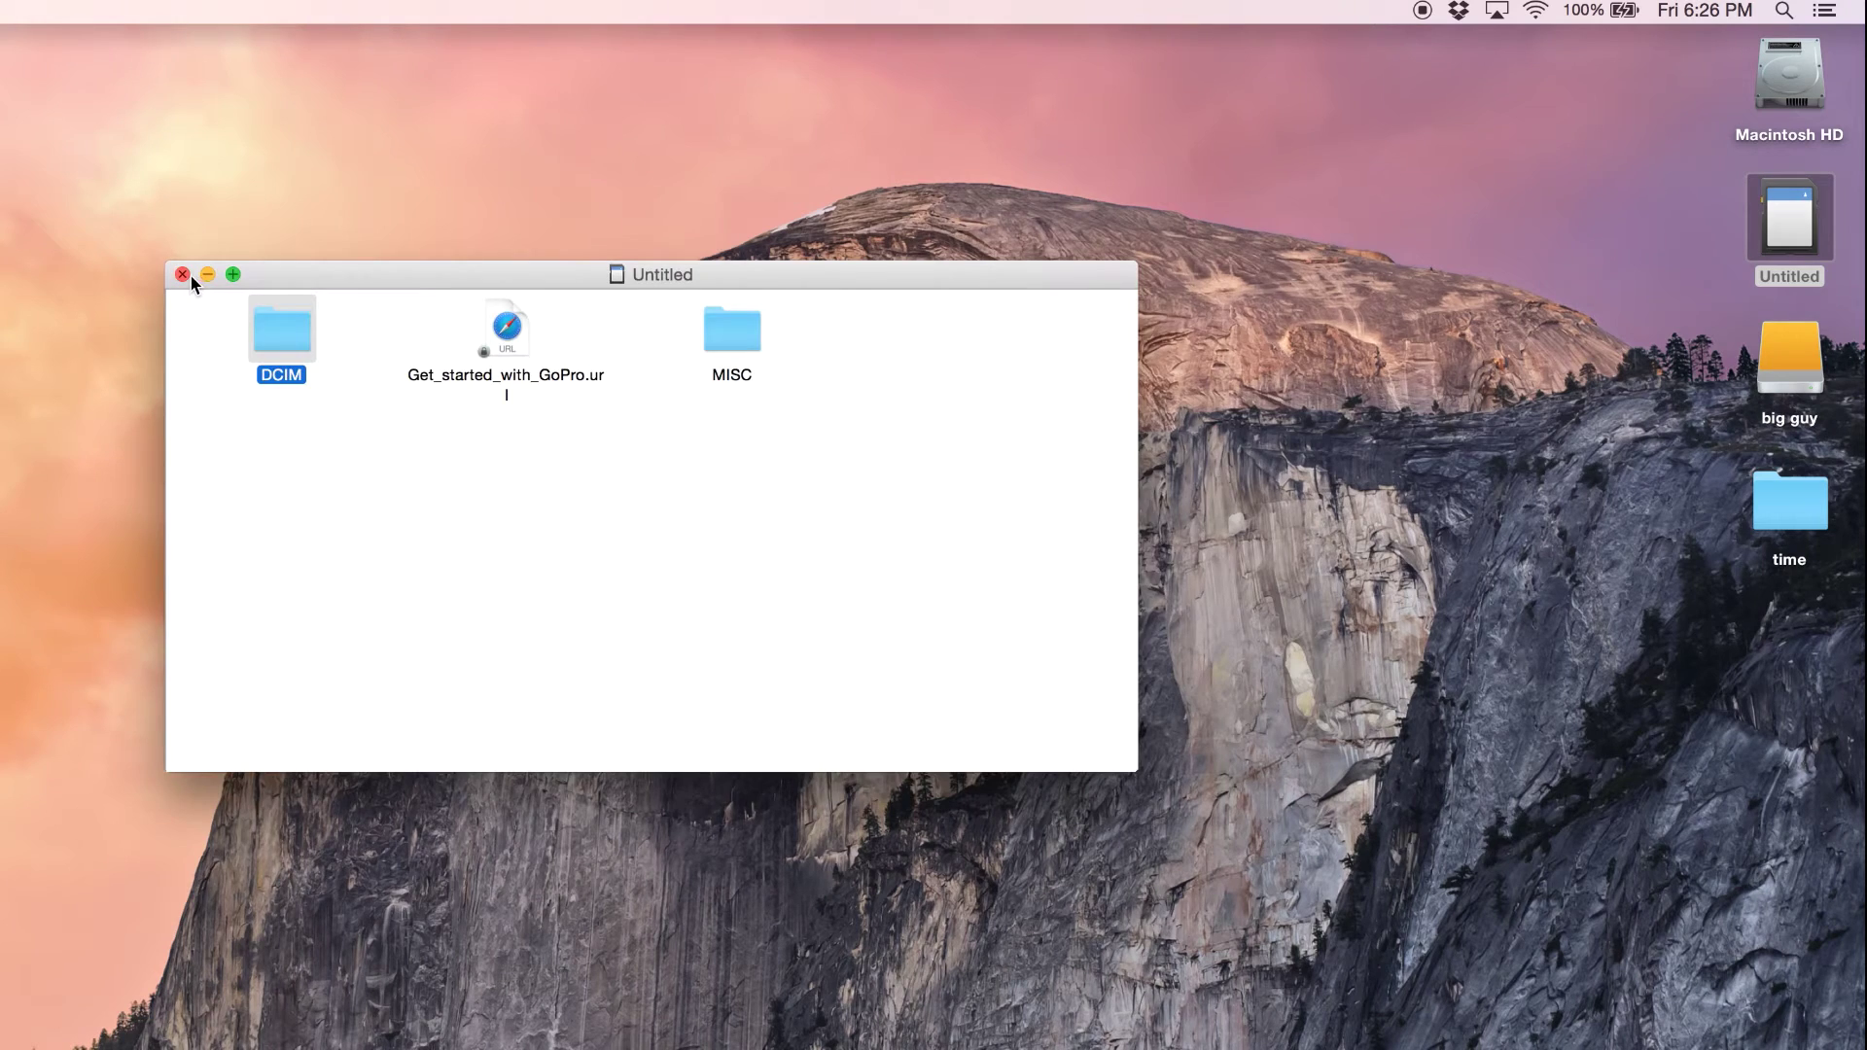
left_click(186, 274)
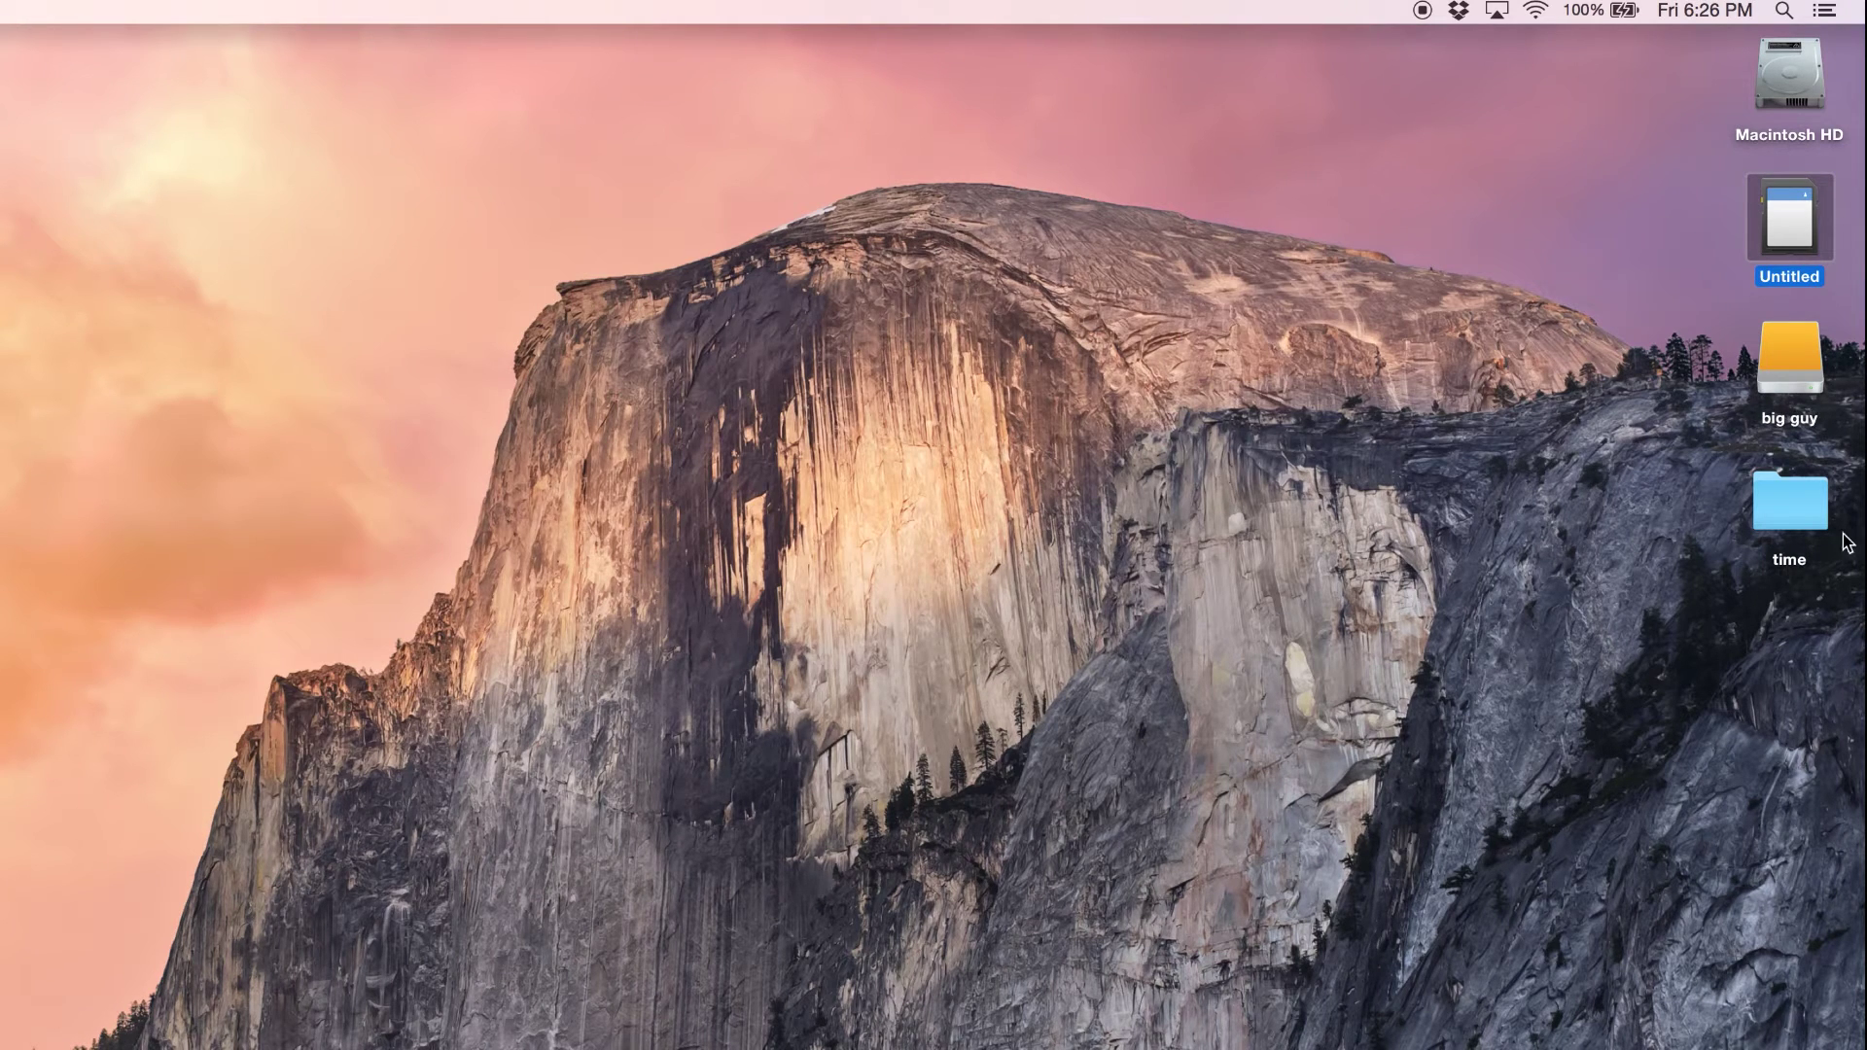
double_click(1787, 503)
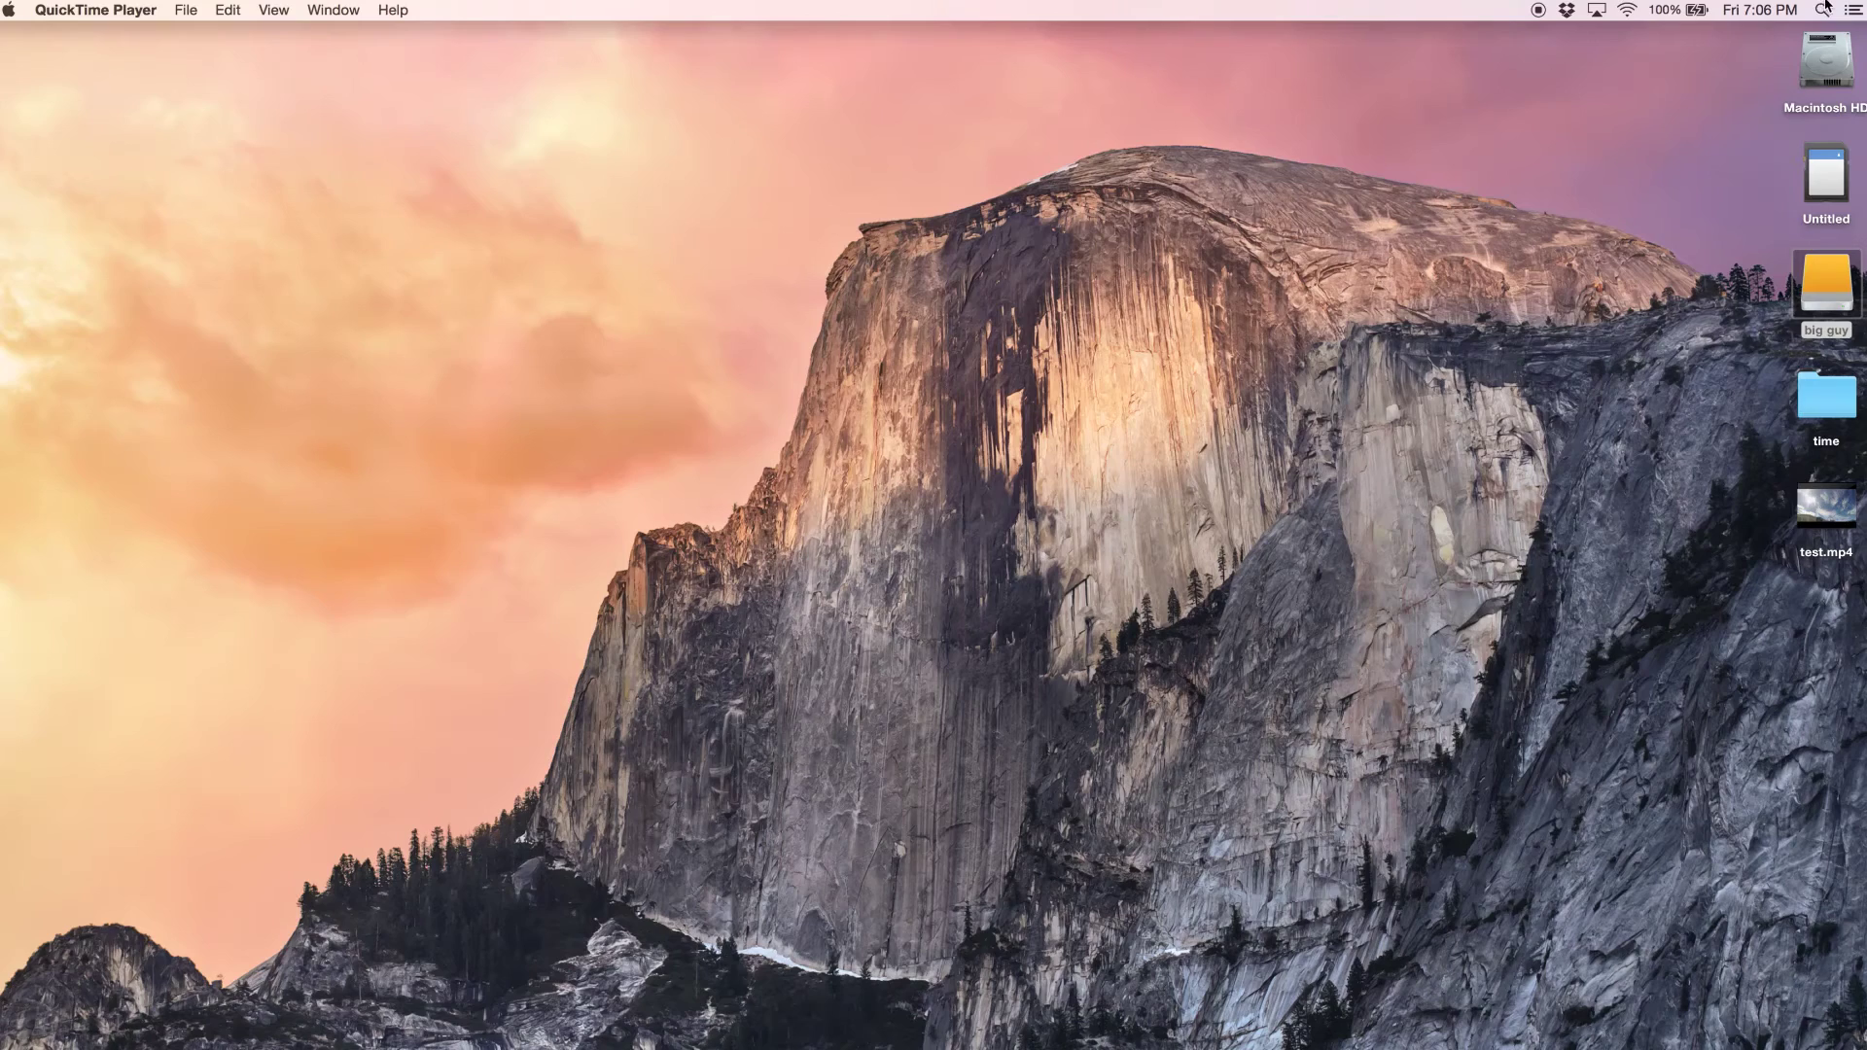
Launch Premiere Pro CS6 from Spotlight and start a new project named 'gopro'.
left_click(1823, 9)
type("pre")
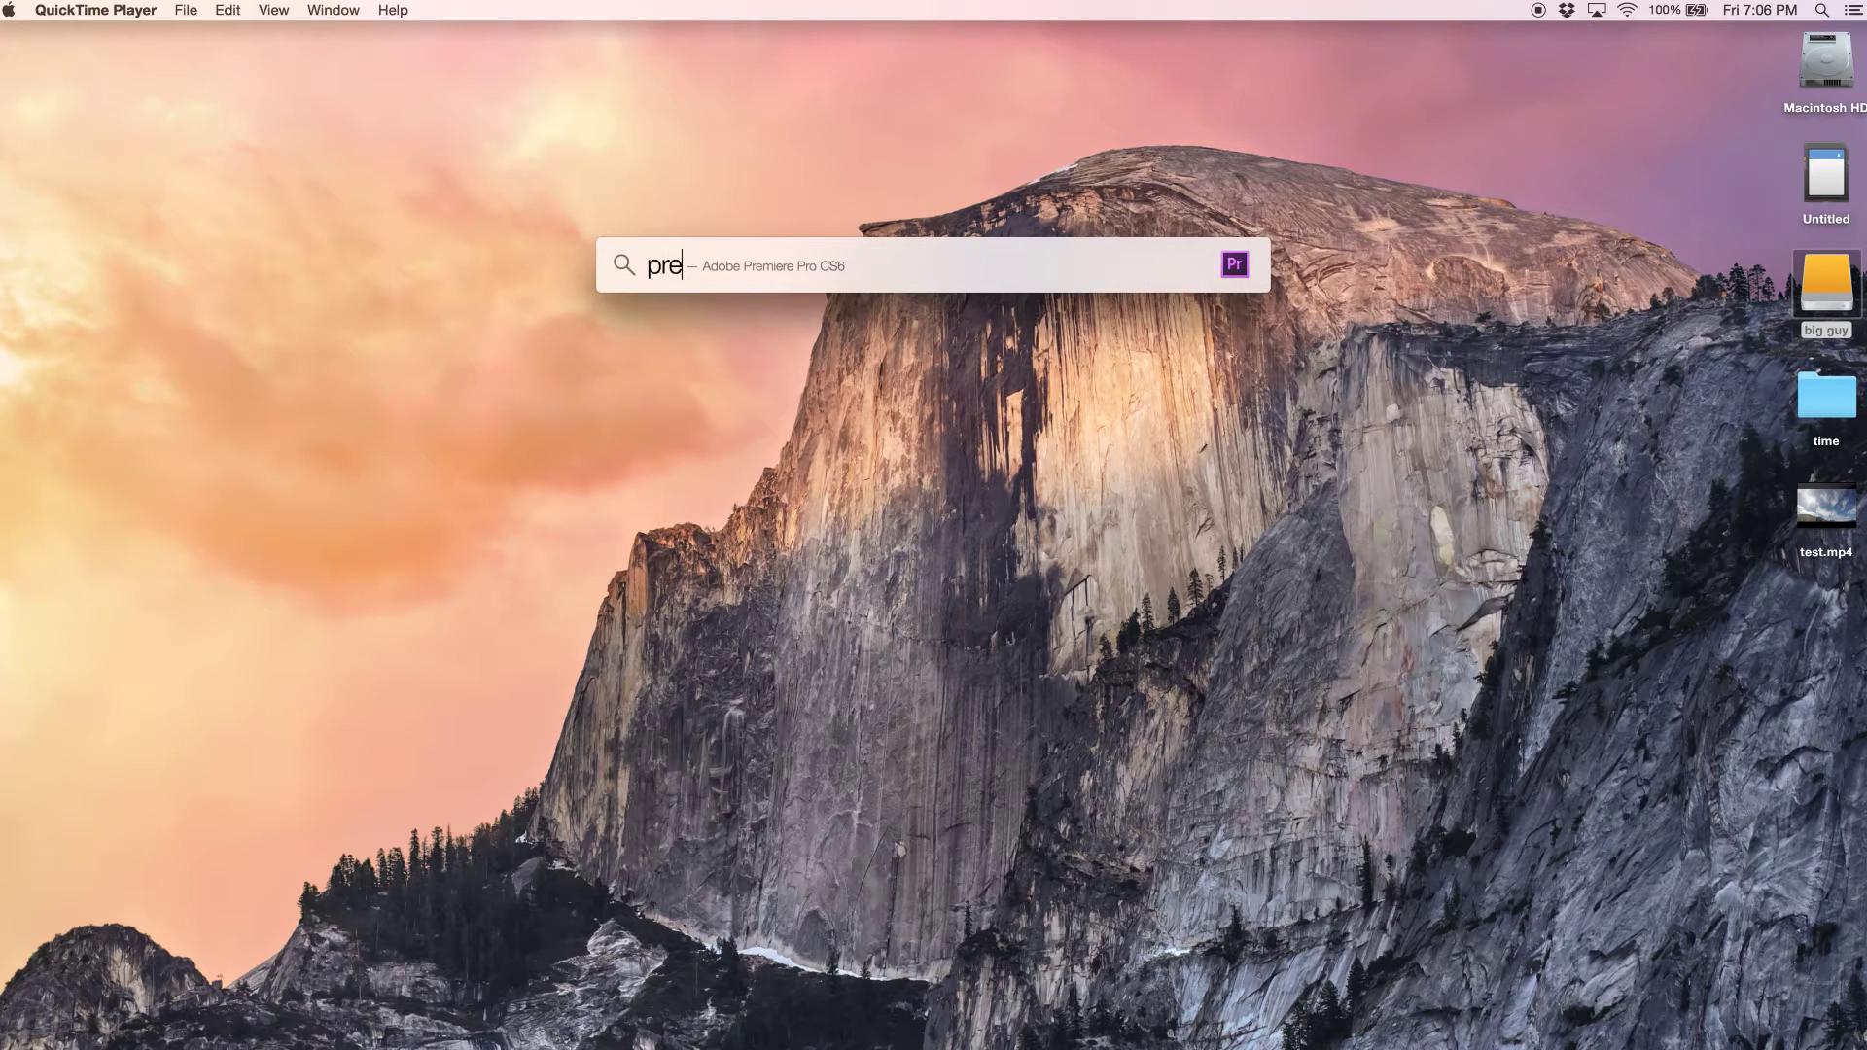
key("Return")
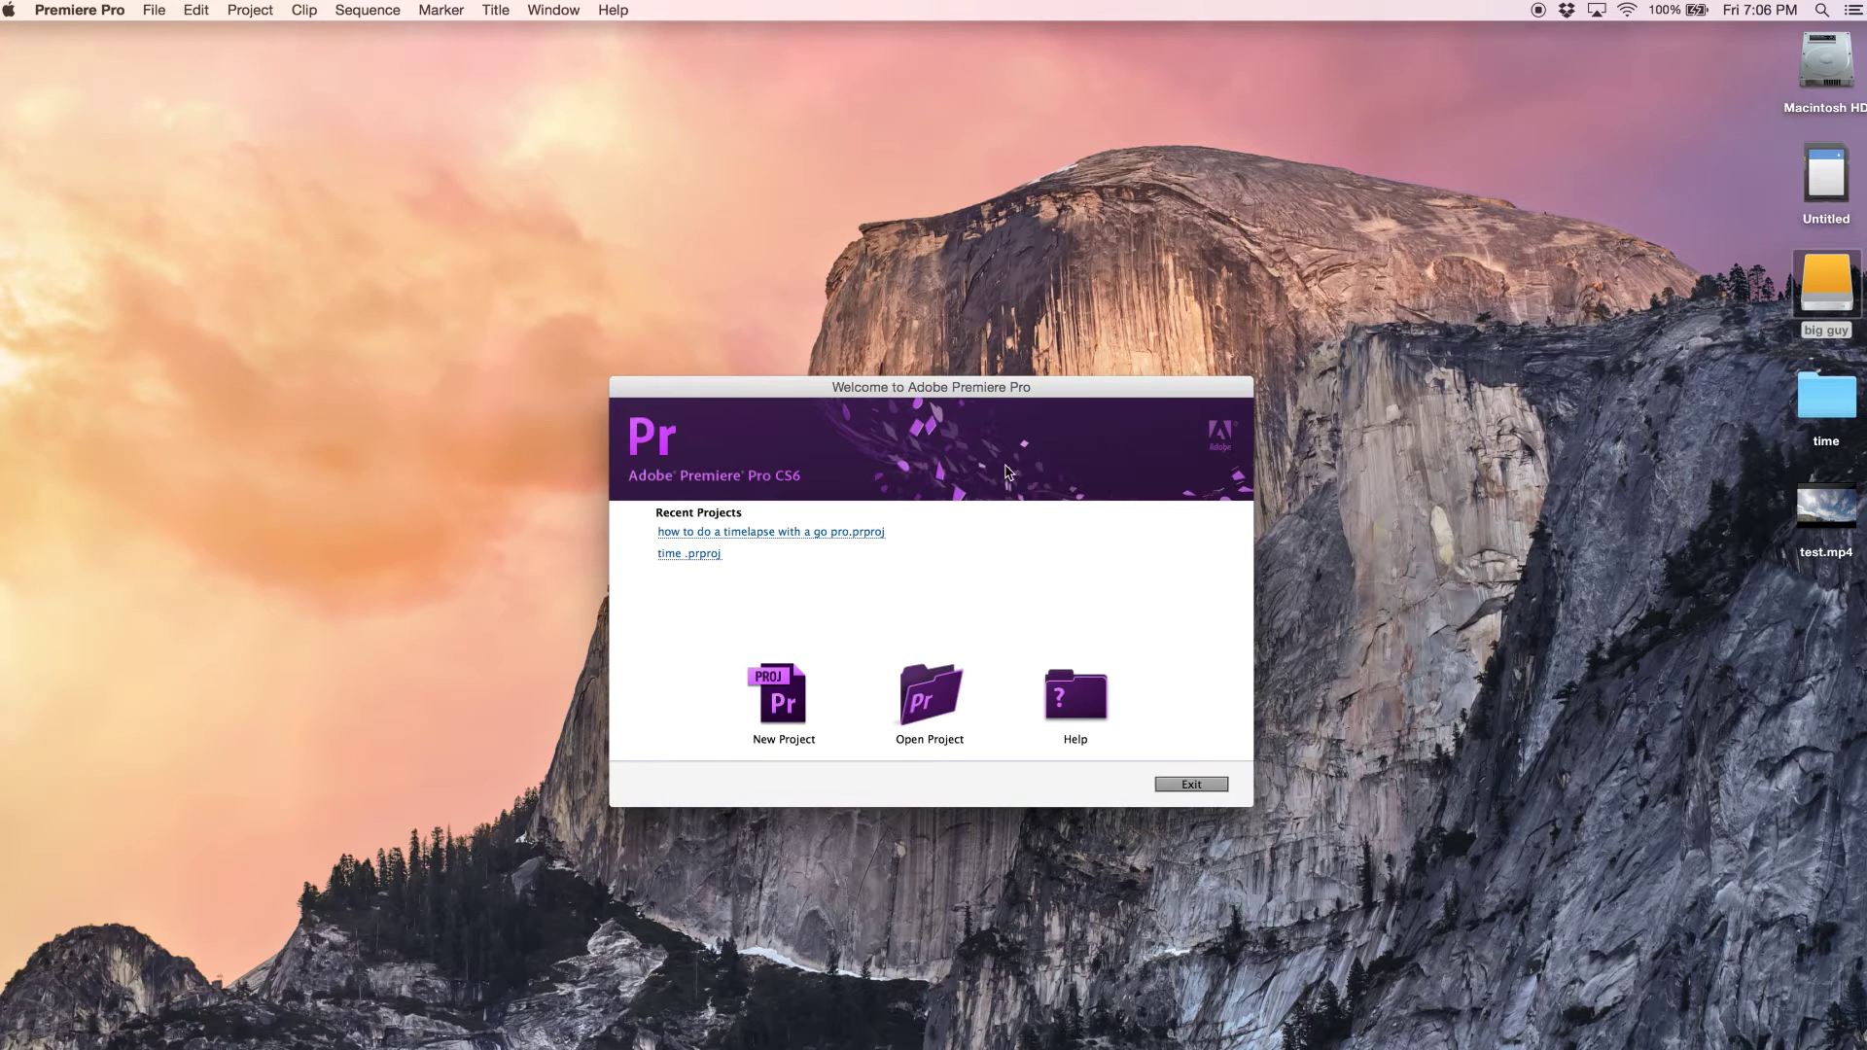
left_click(792, 702)
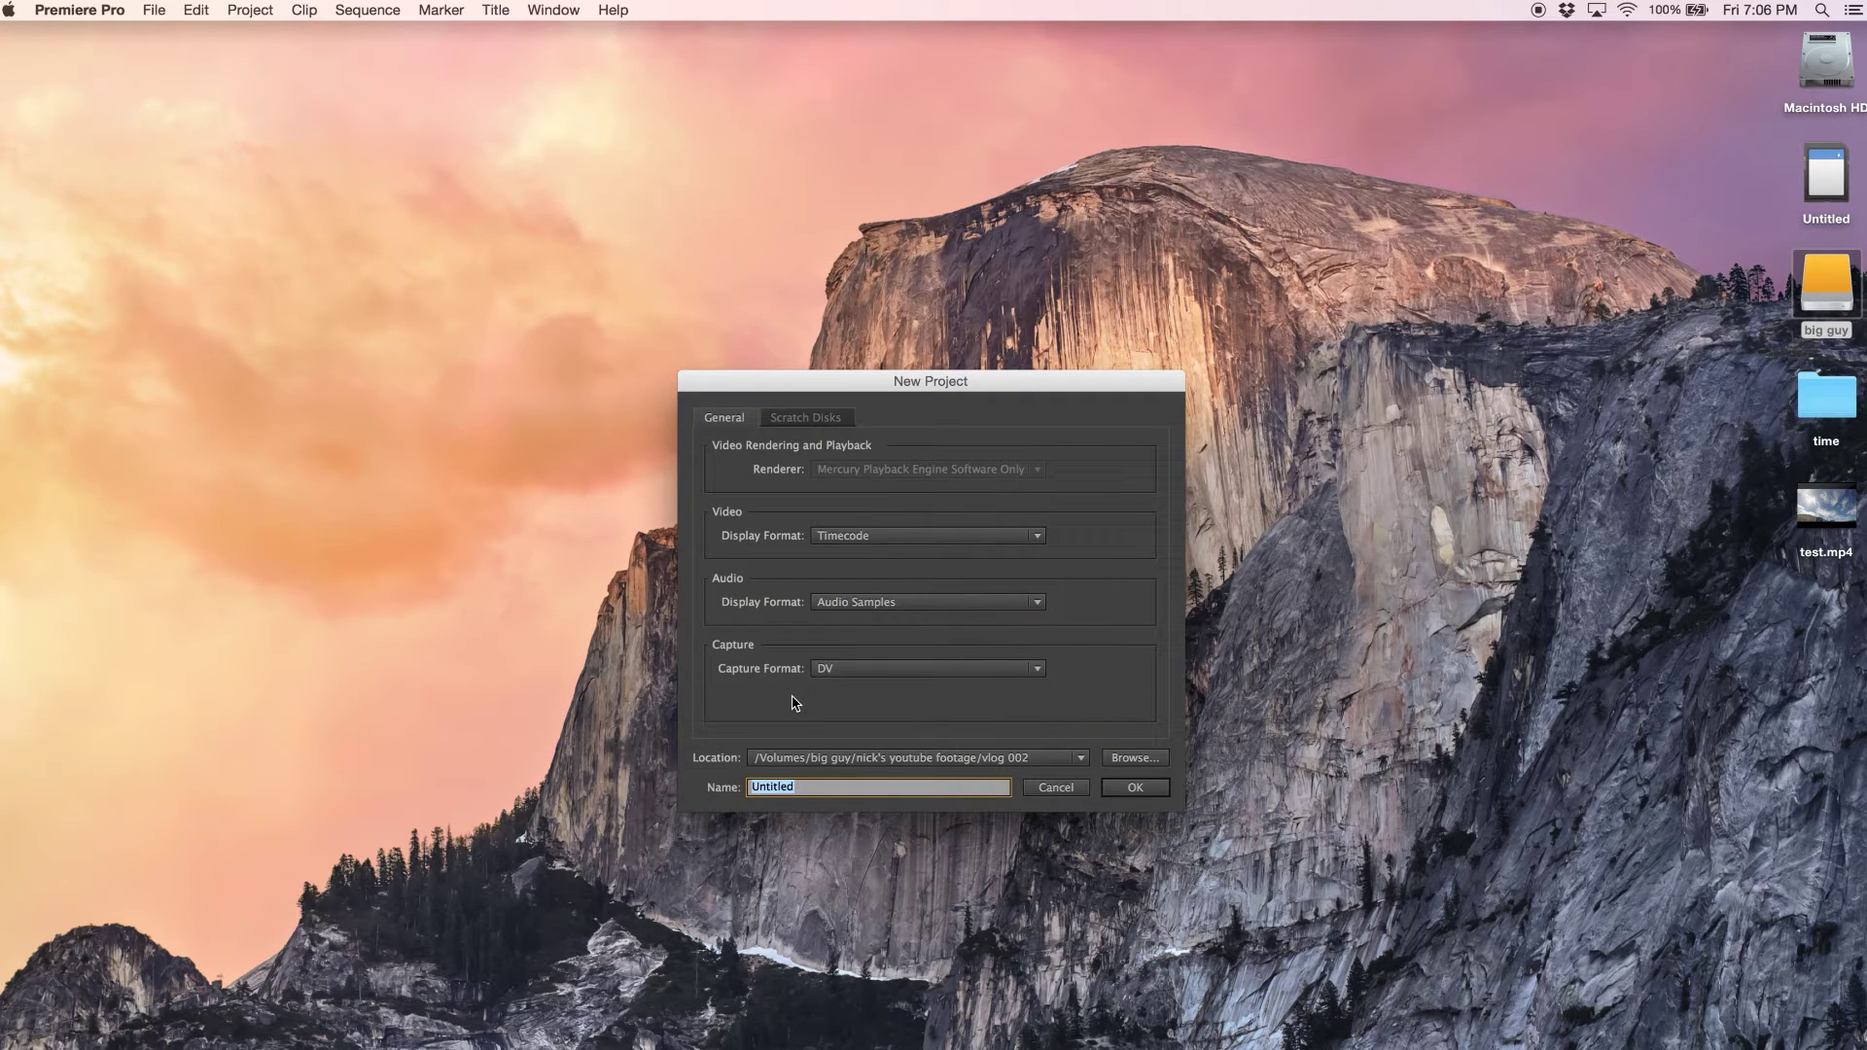
type("180")
key("BackSpace")
key("BackSpace")
key("BackSpace")
type("gopro")
Set the project location to the Desktop and create the project.
left_click(1054, 756)
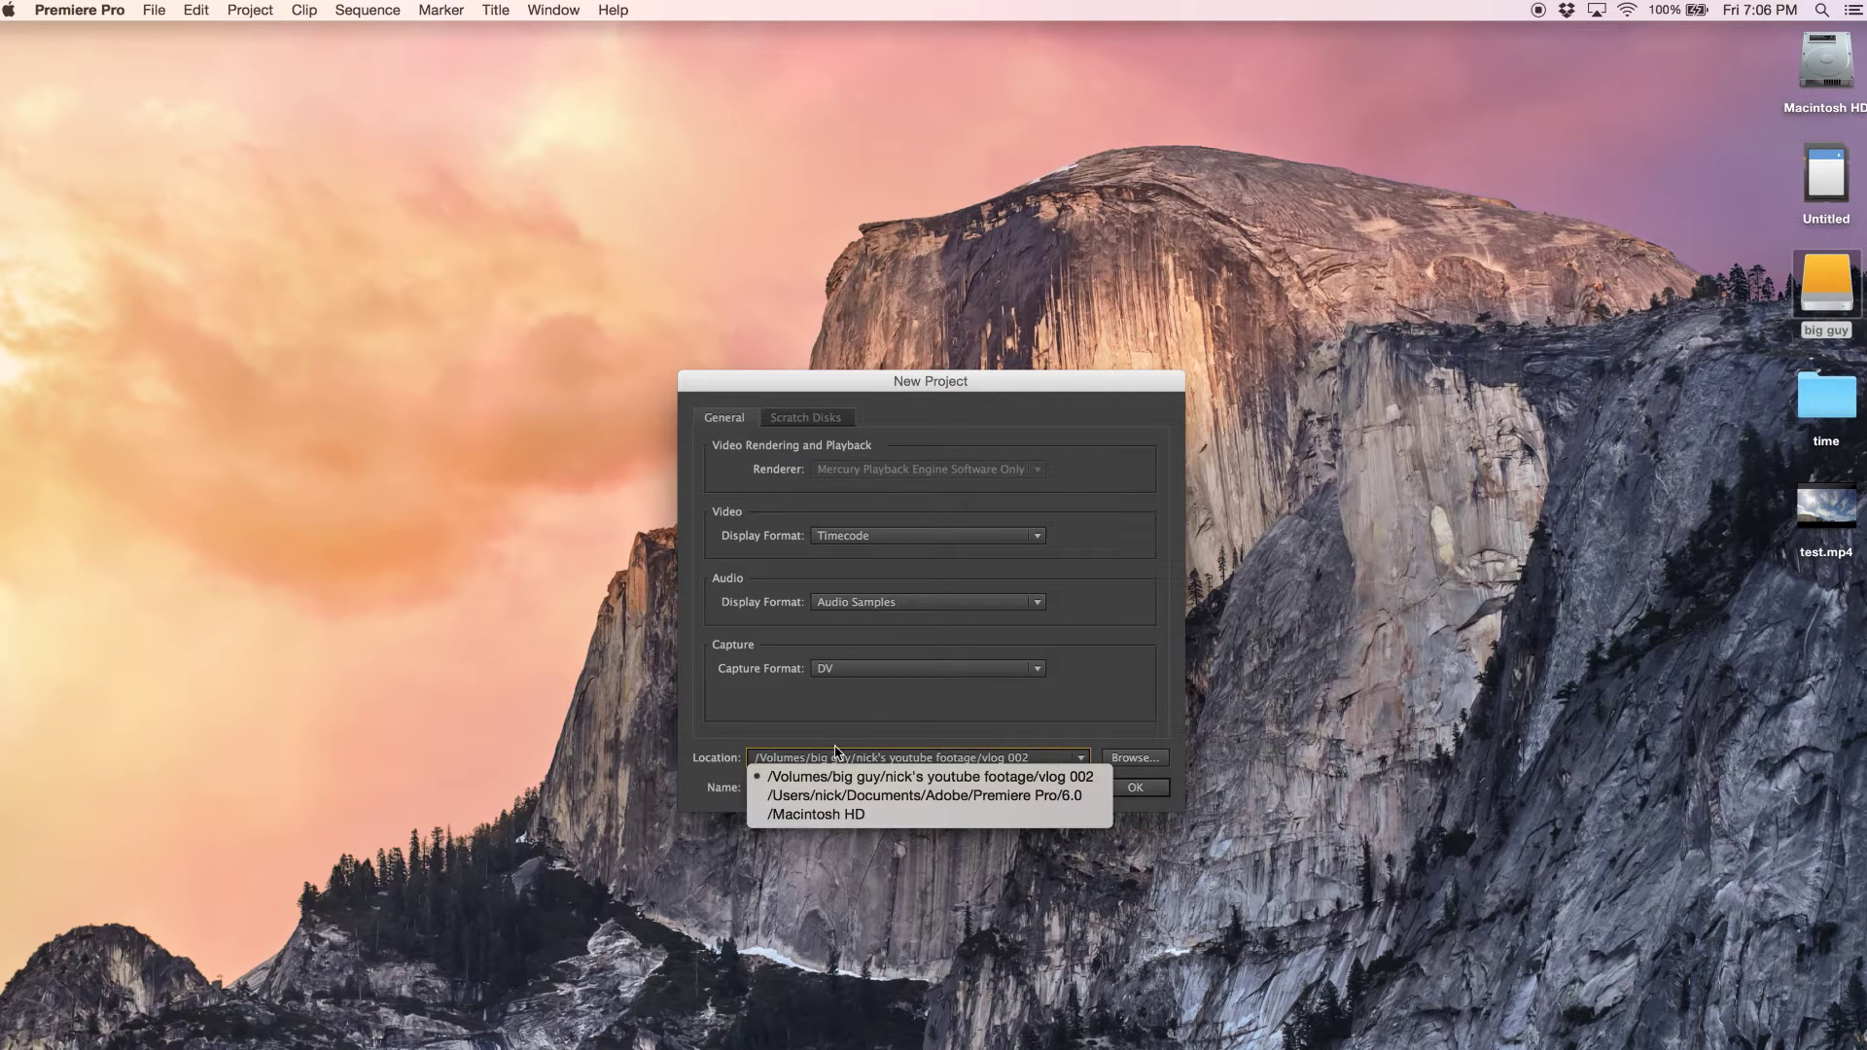
left_click(1080, 664)
left_click(1133, 757)
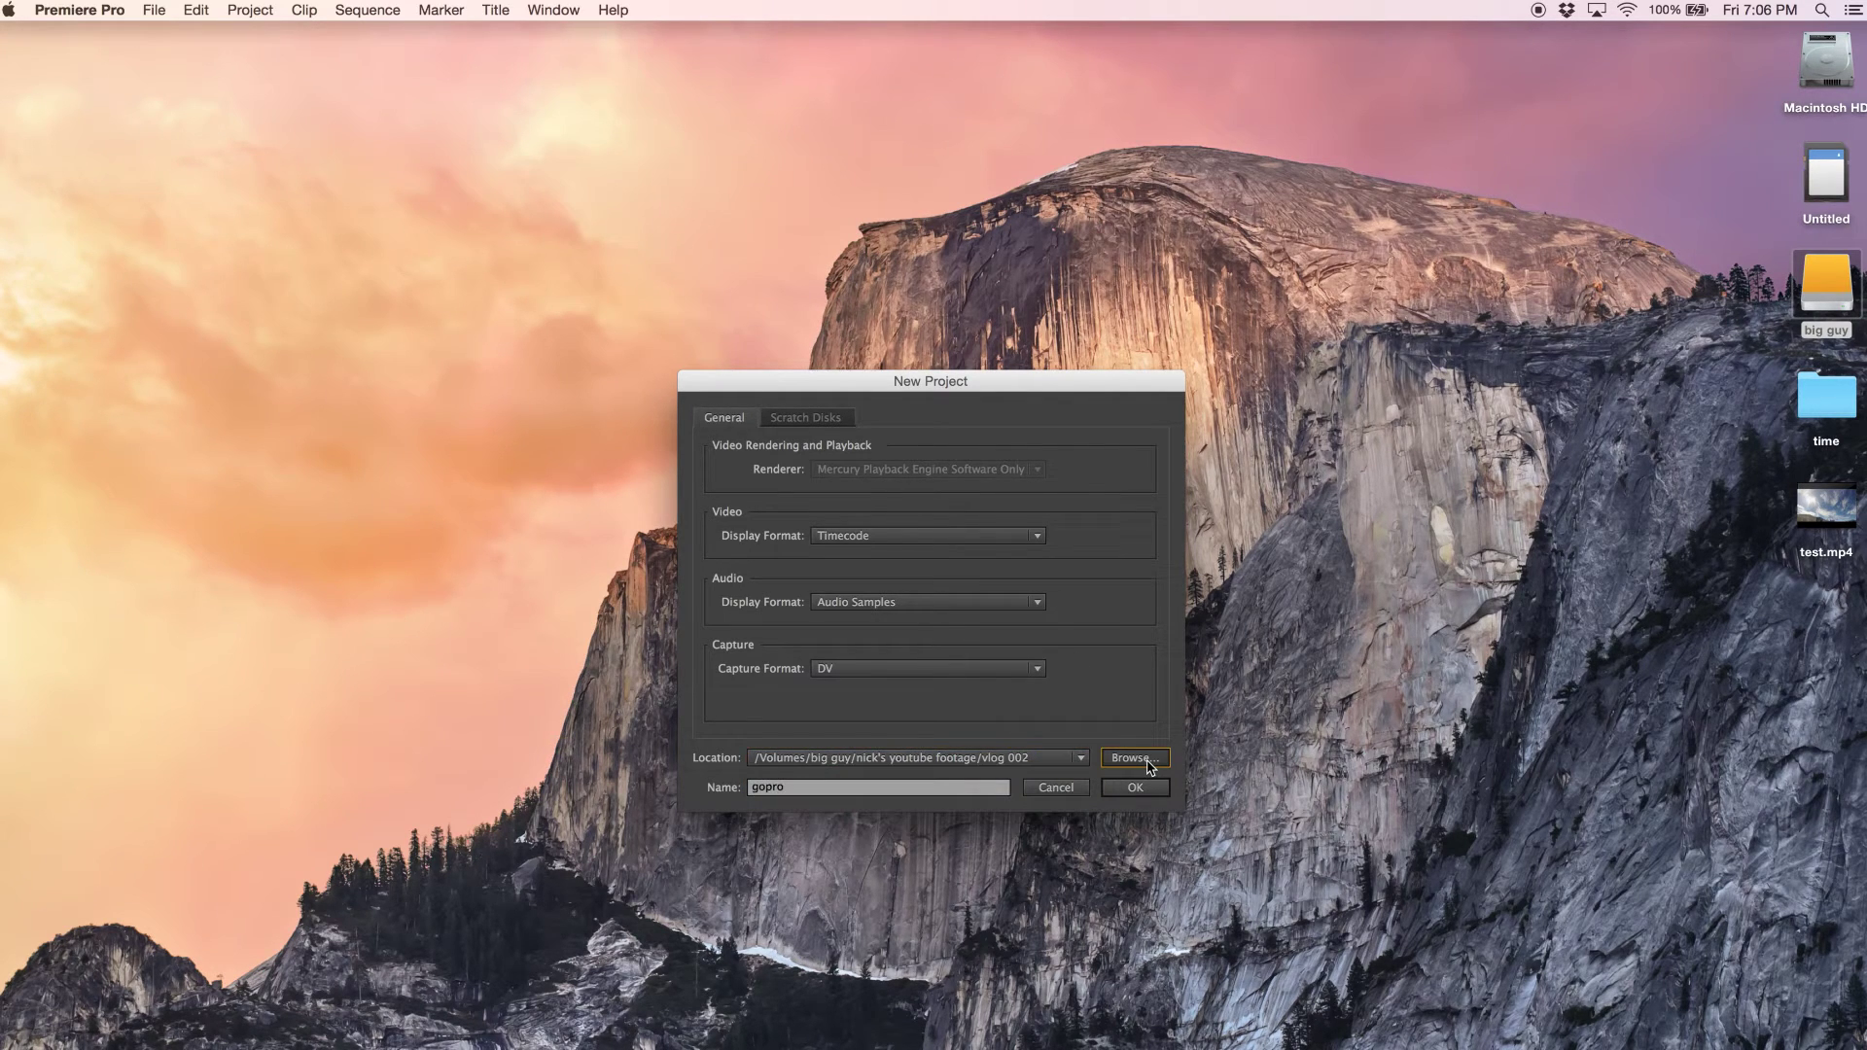
left_click(745, 356)
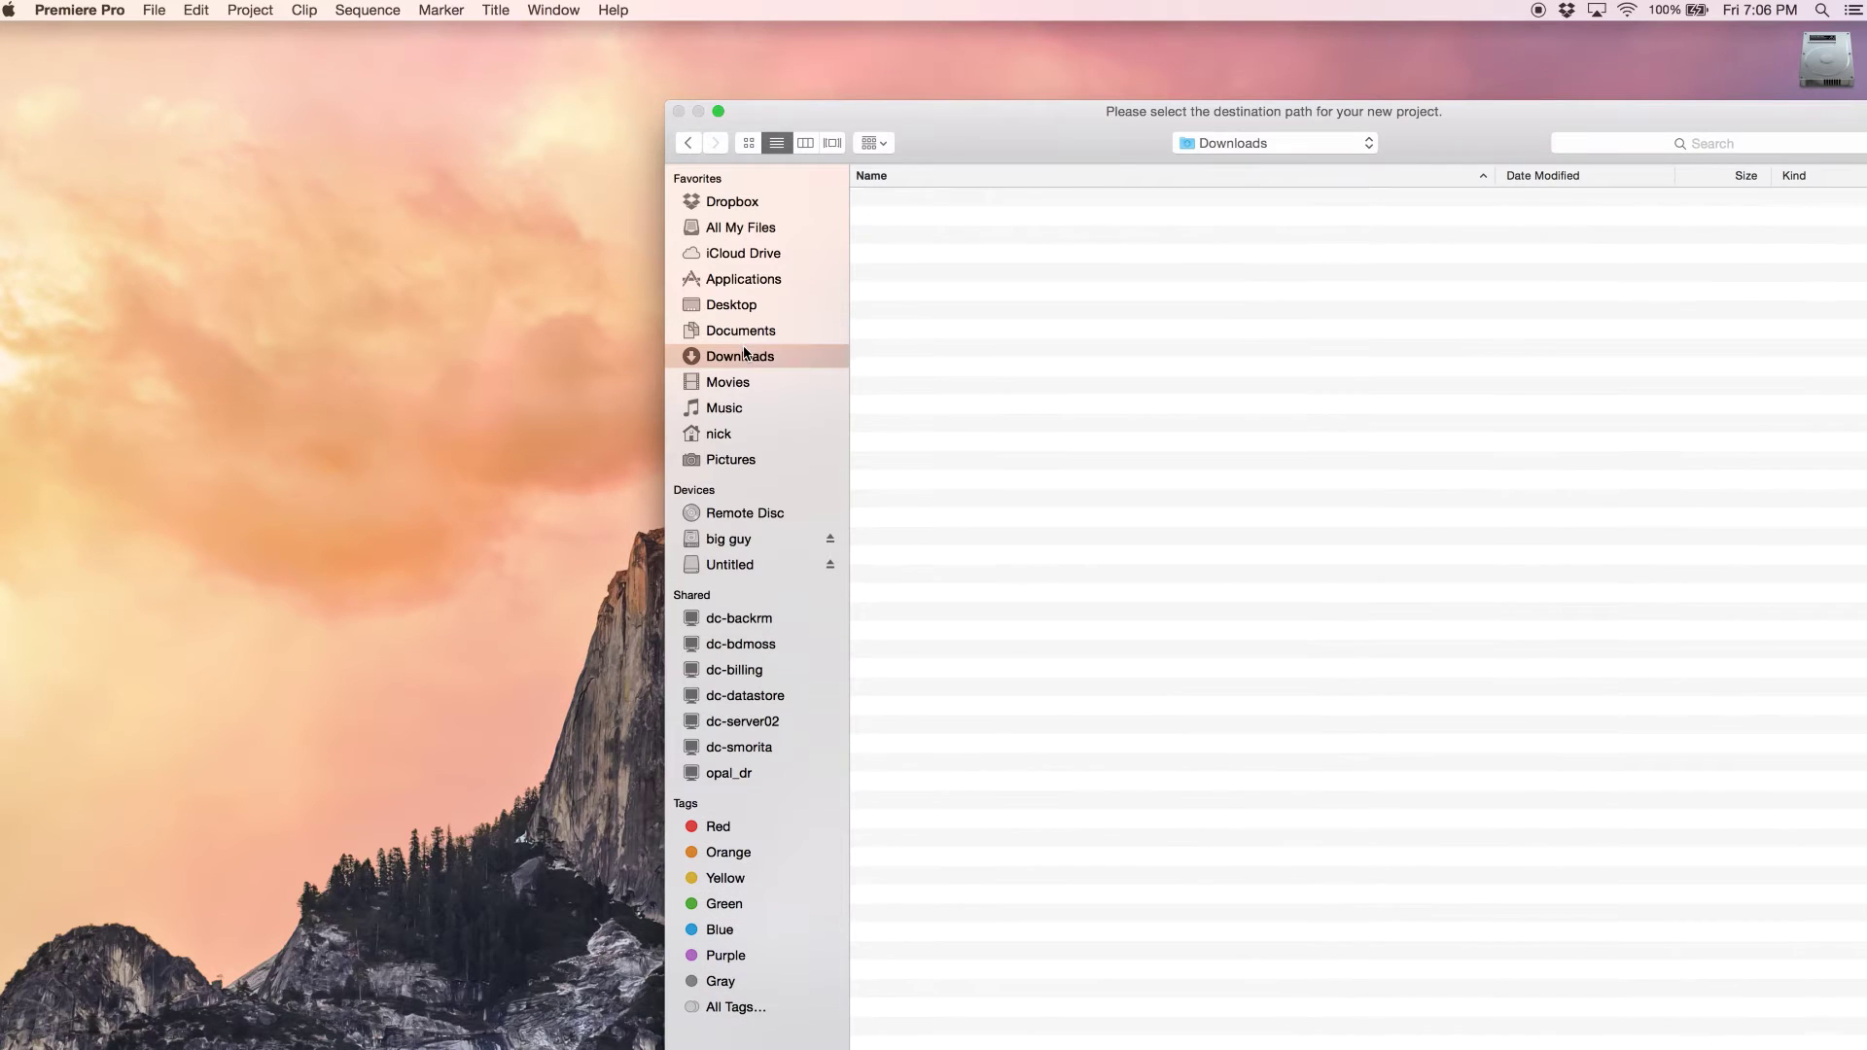
left_click(736, 301)
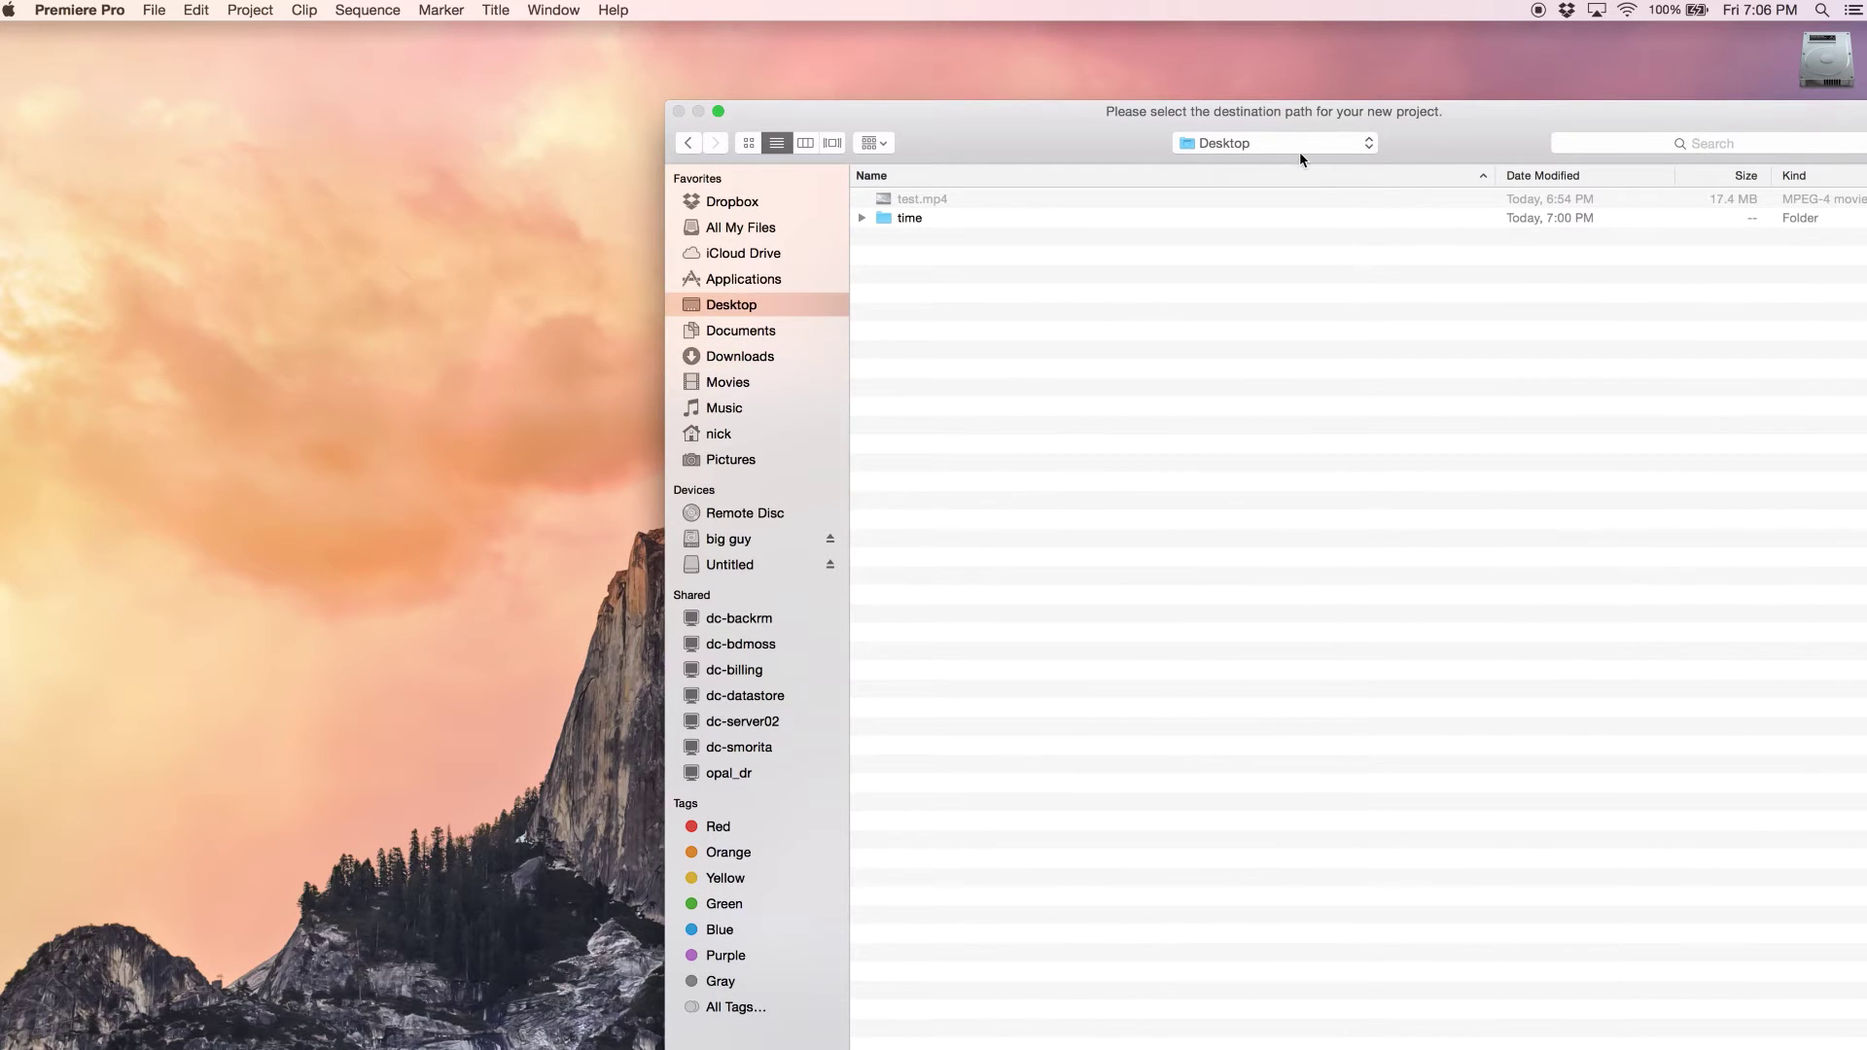
left_click_drag(1310, 123, 1000, 46)
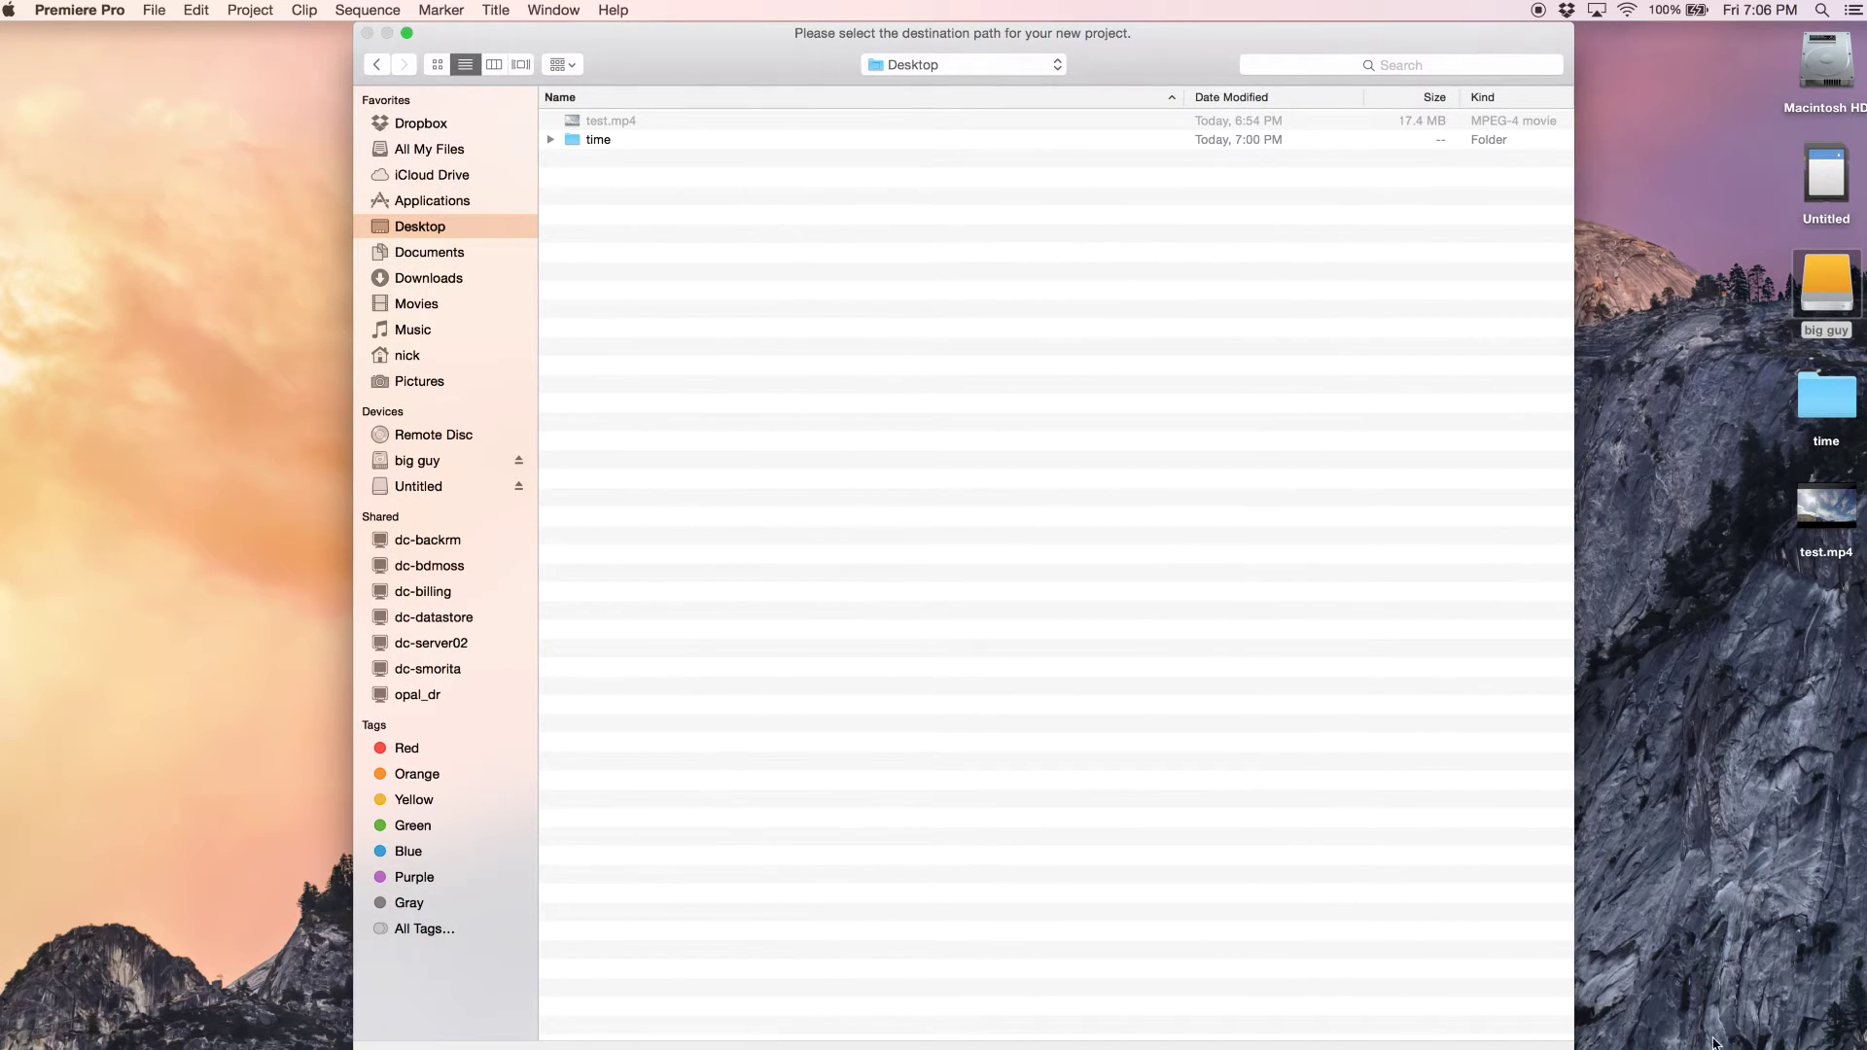
key("Return")
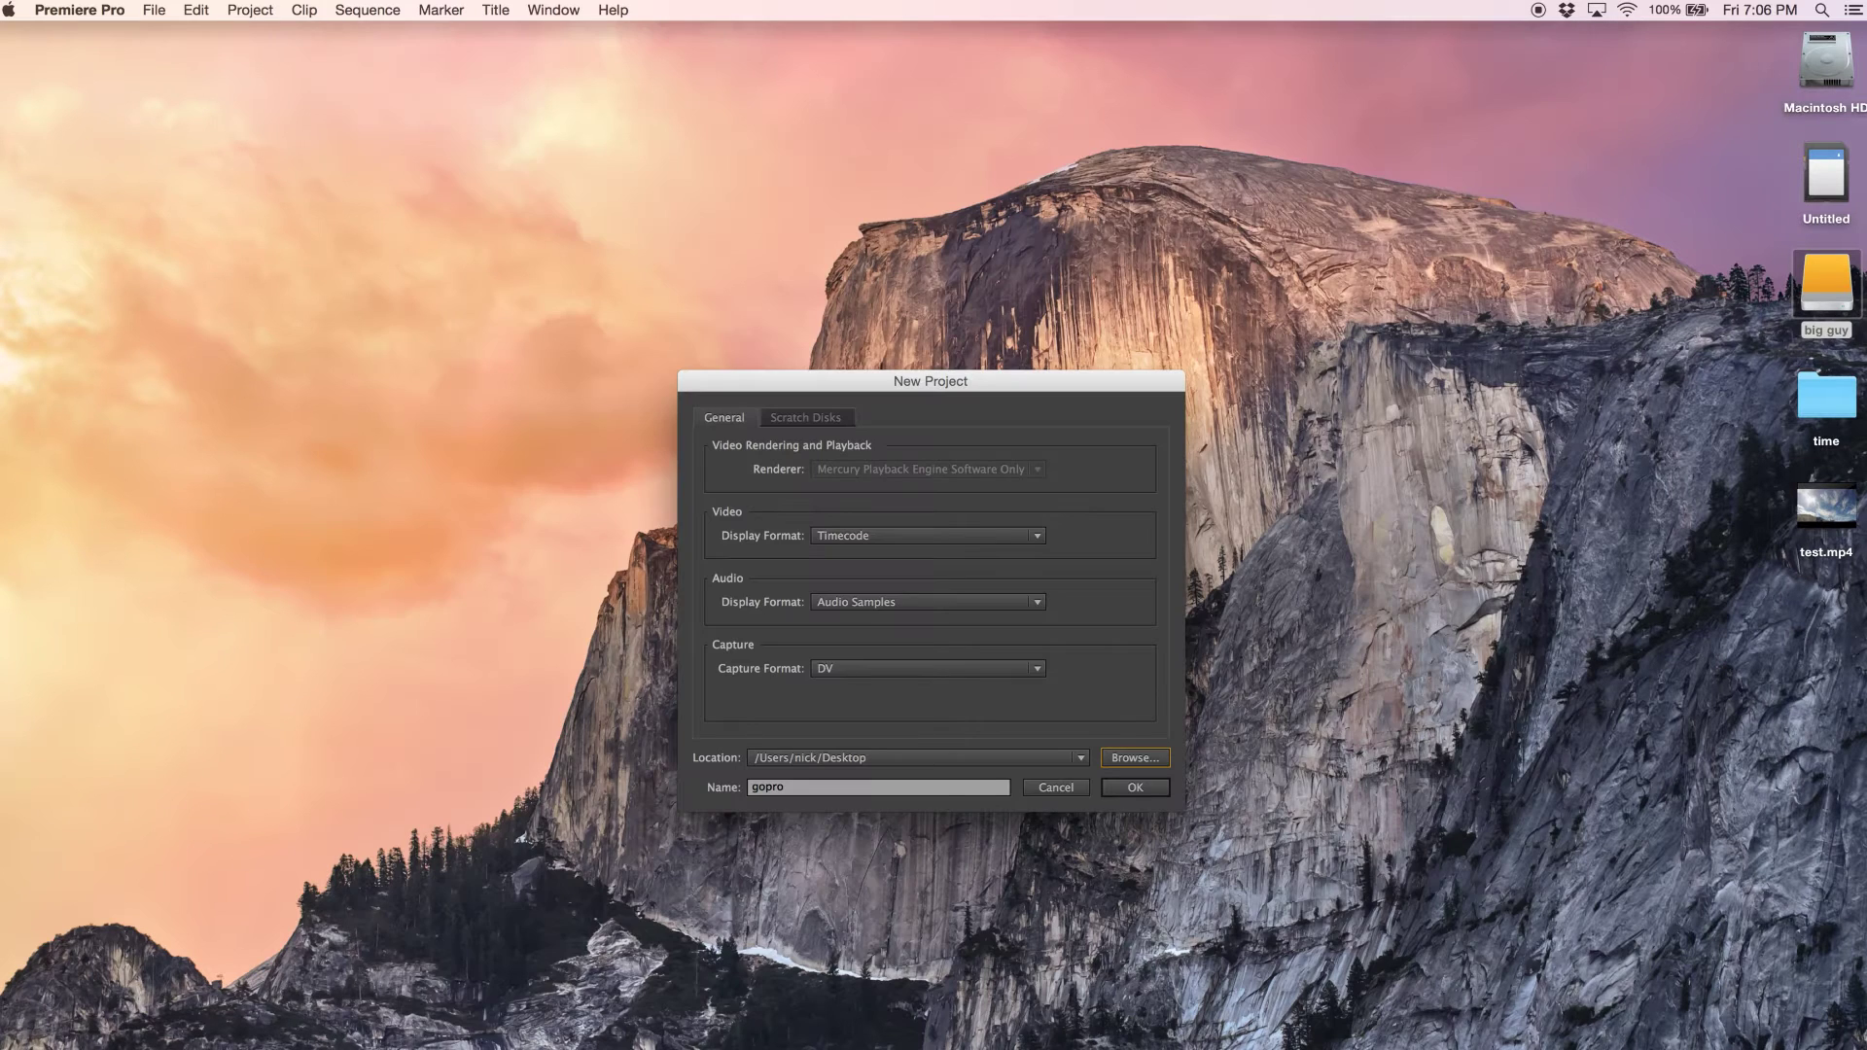
left_click(1130, 788)
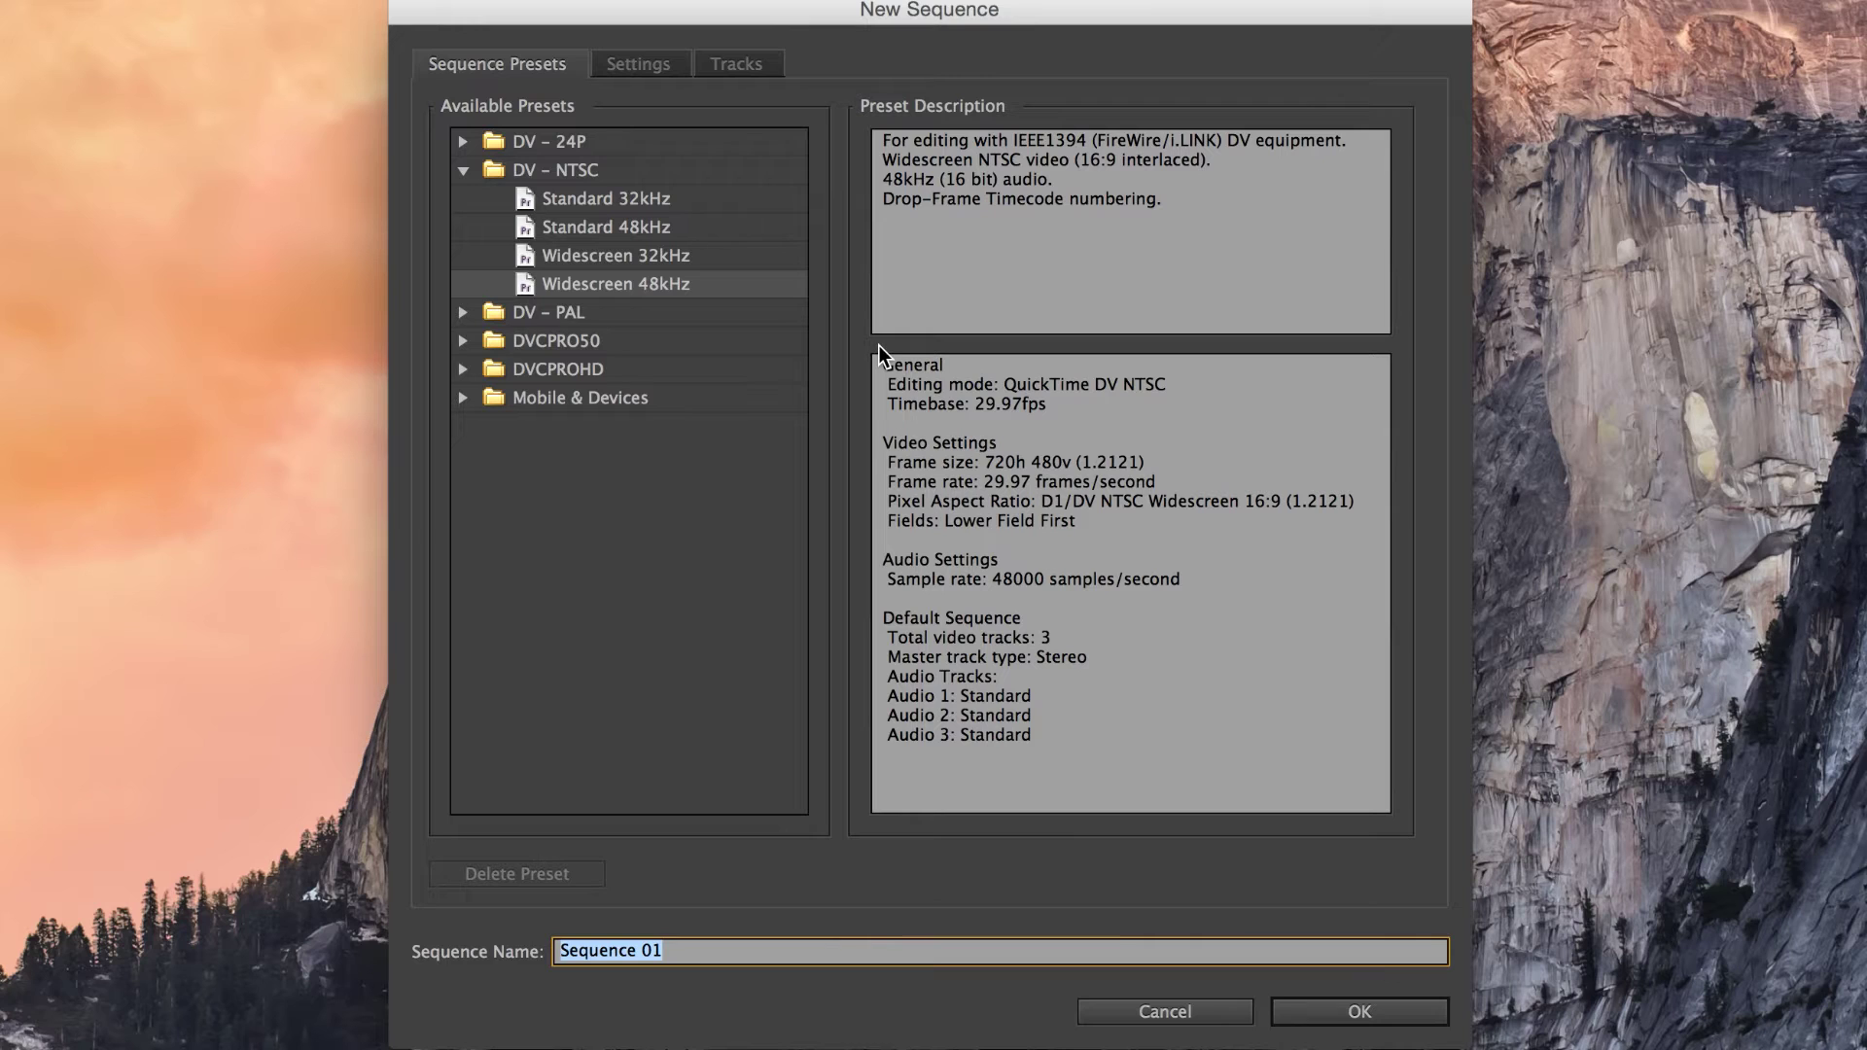
Set the sequence to Custom editing mode, Square Pixels (1.0), and a 1920x1080 frame size.
left_click(641, 64)
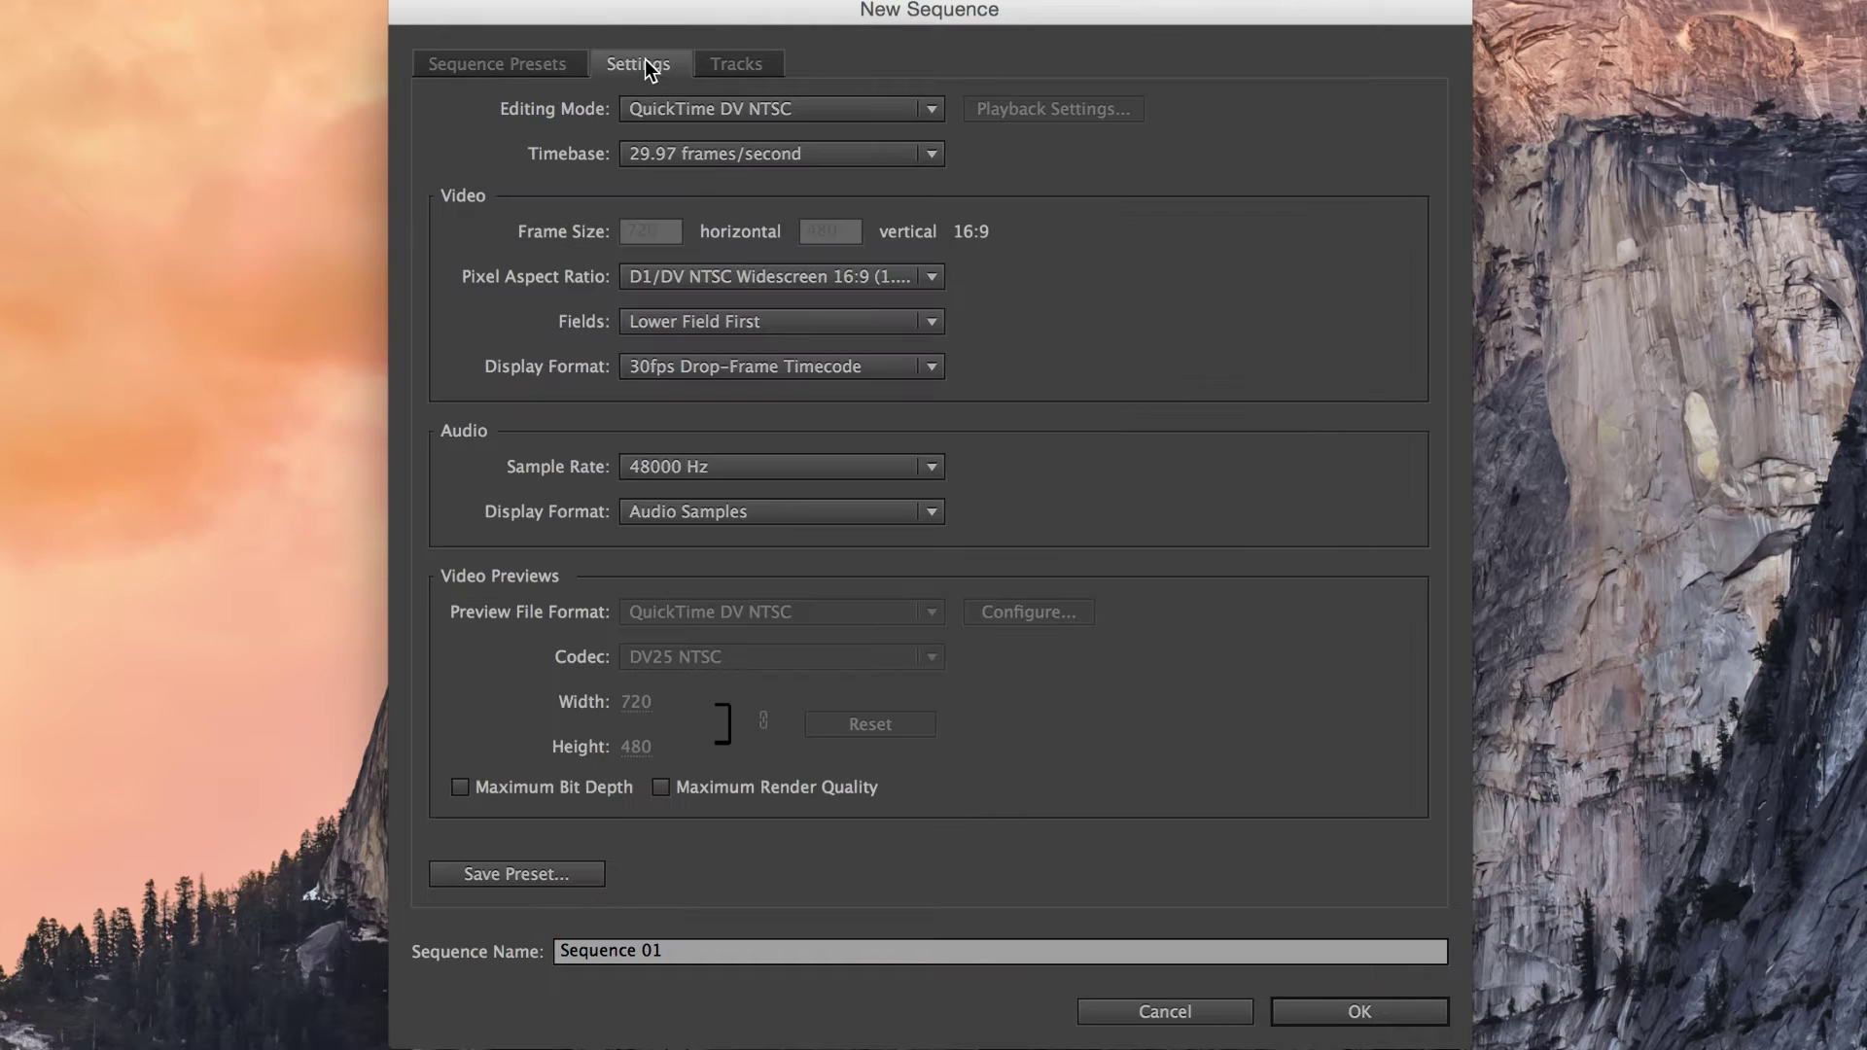
left_click(701, 109)
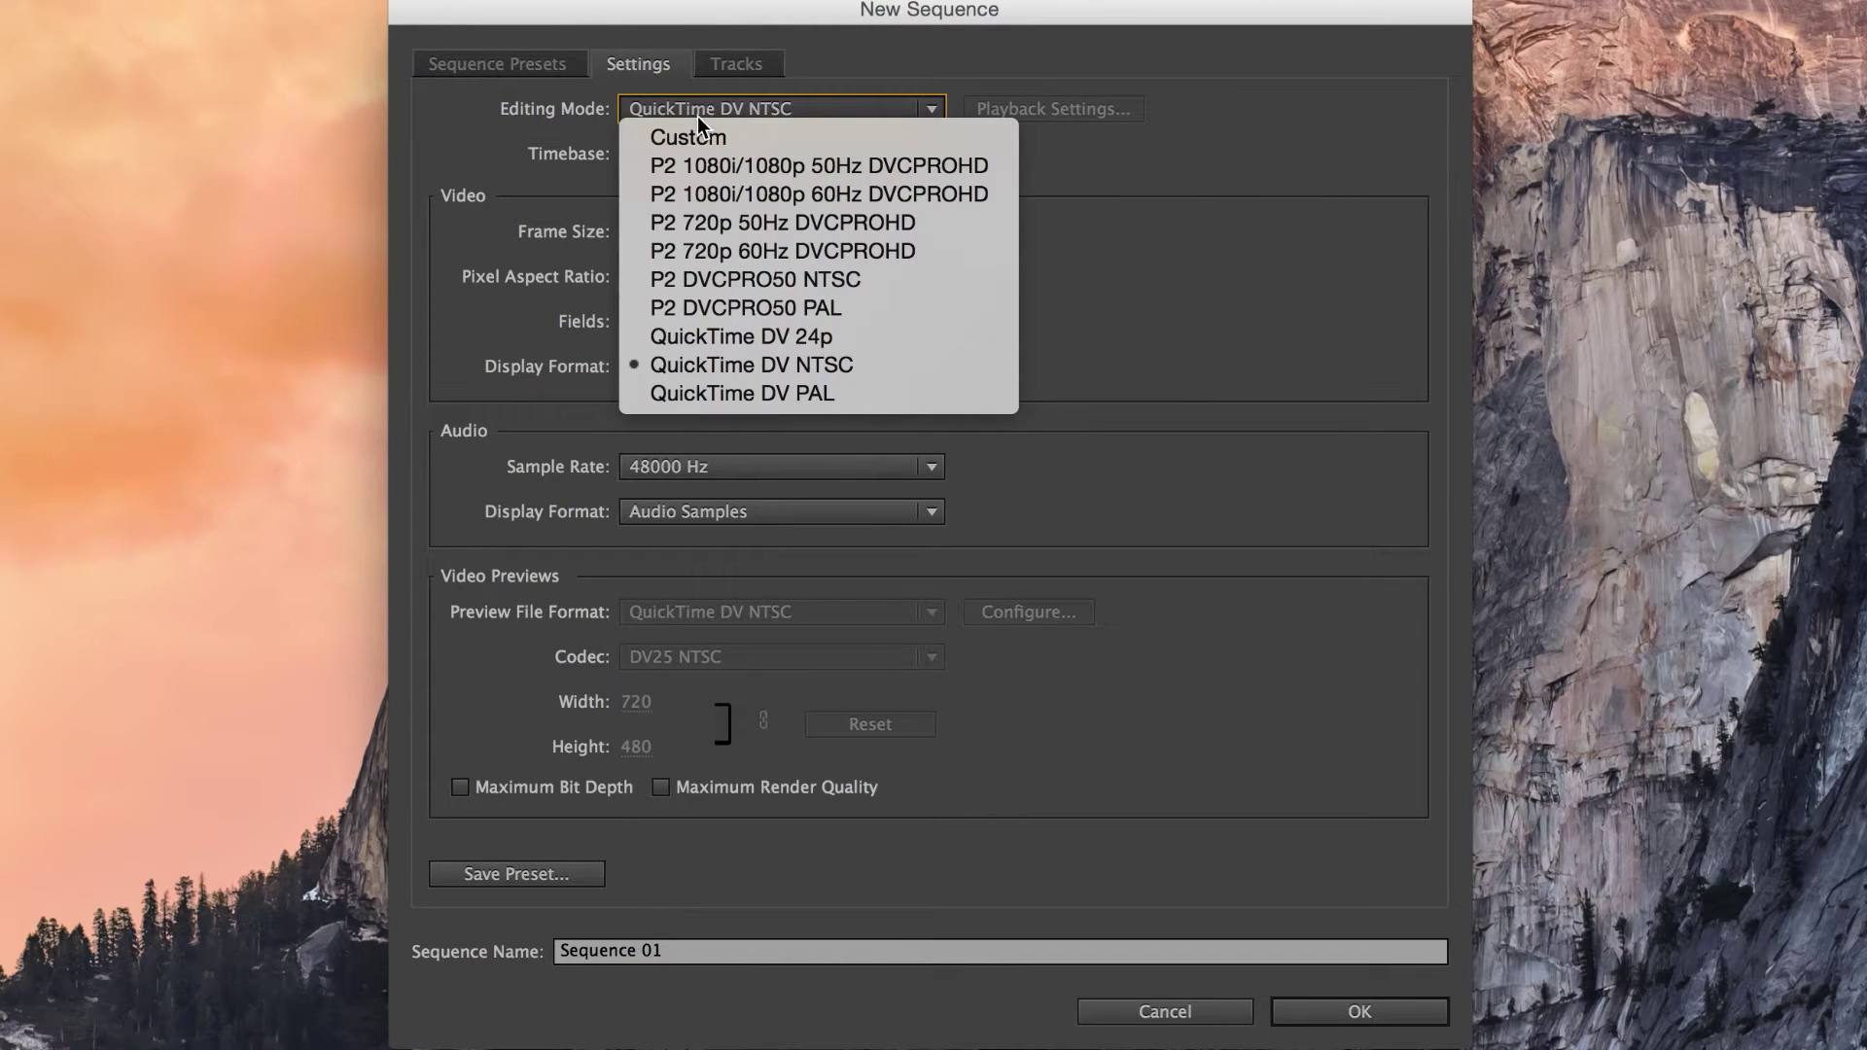
left_click(702, 138)
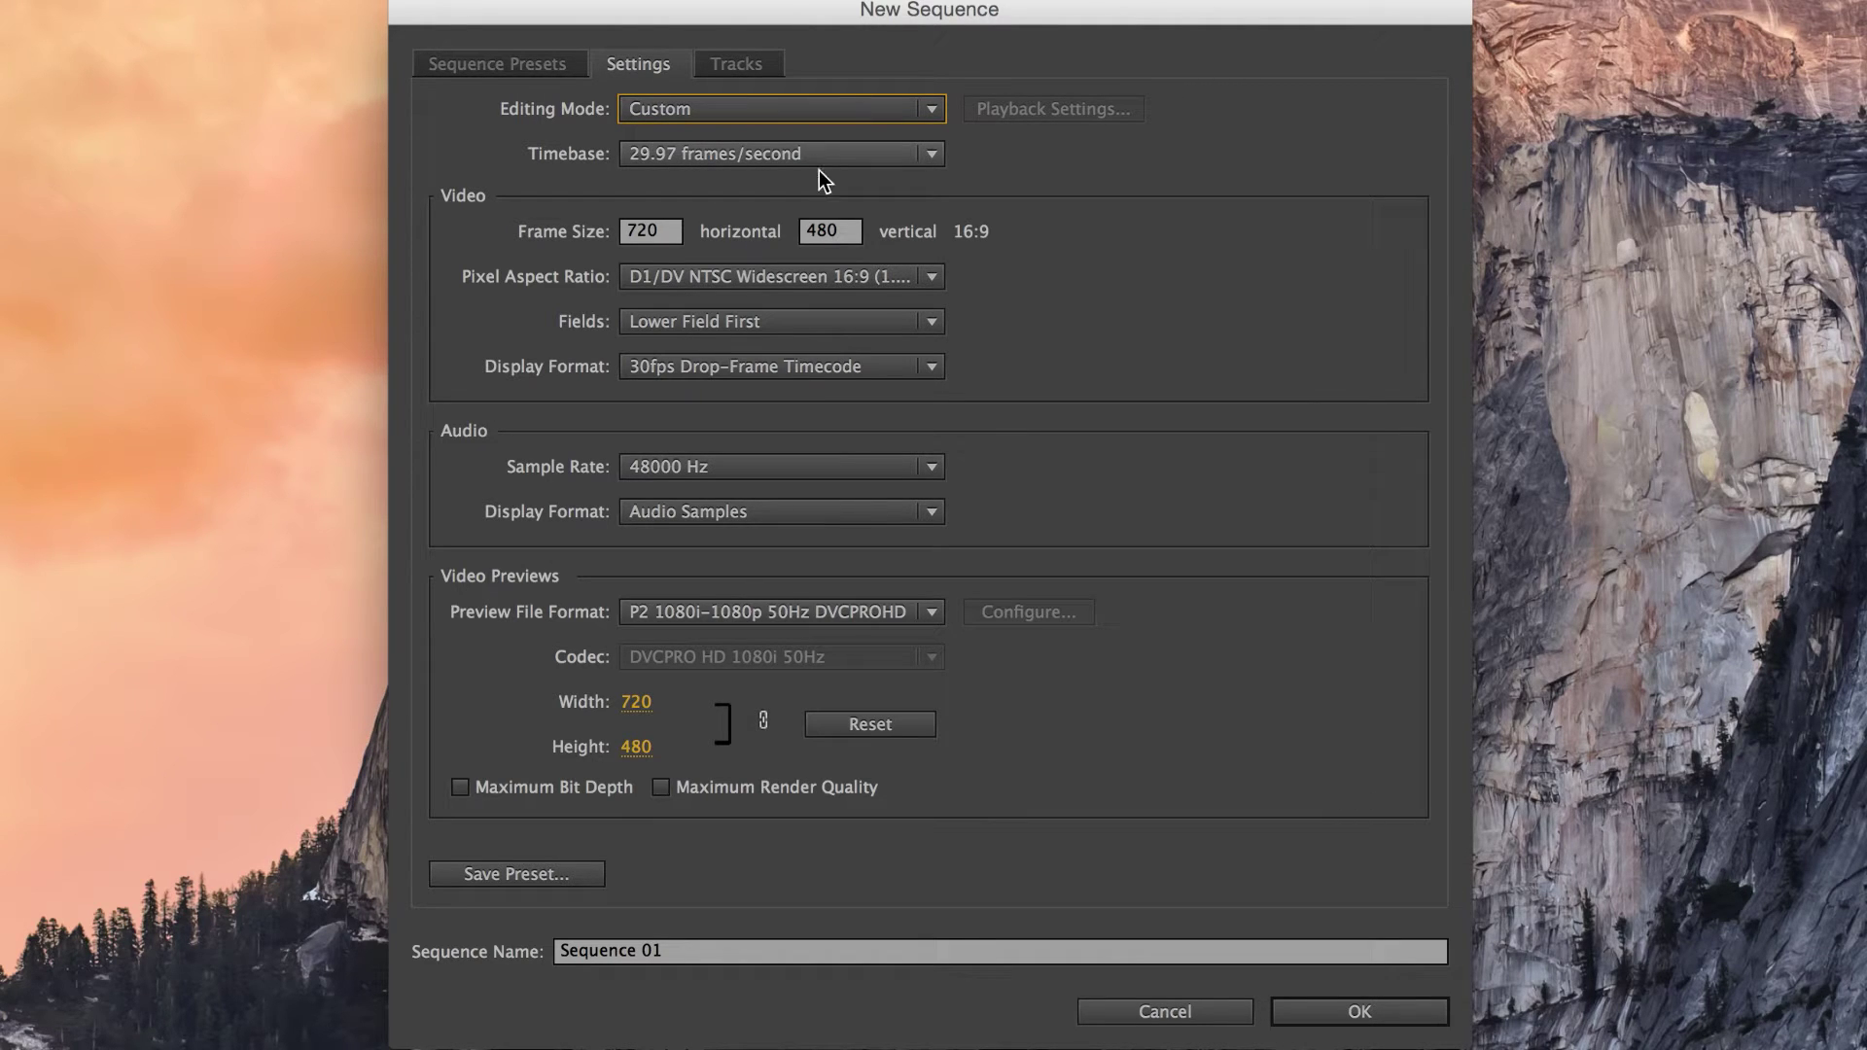
left_click(709, 273)
left_click(714, 301)
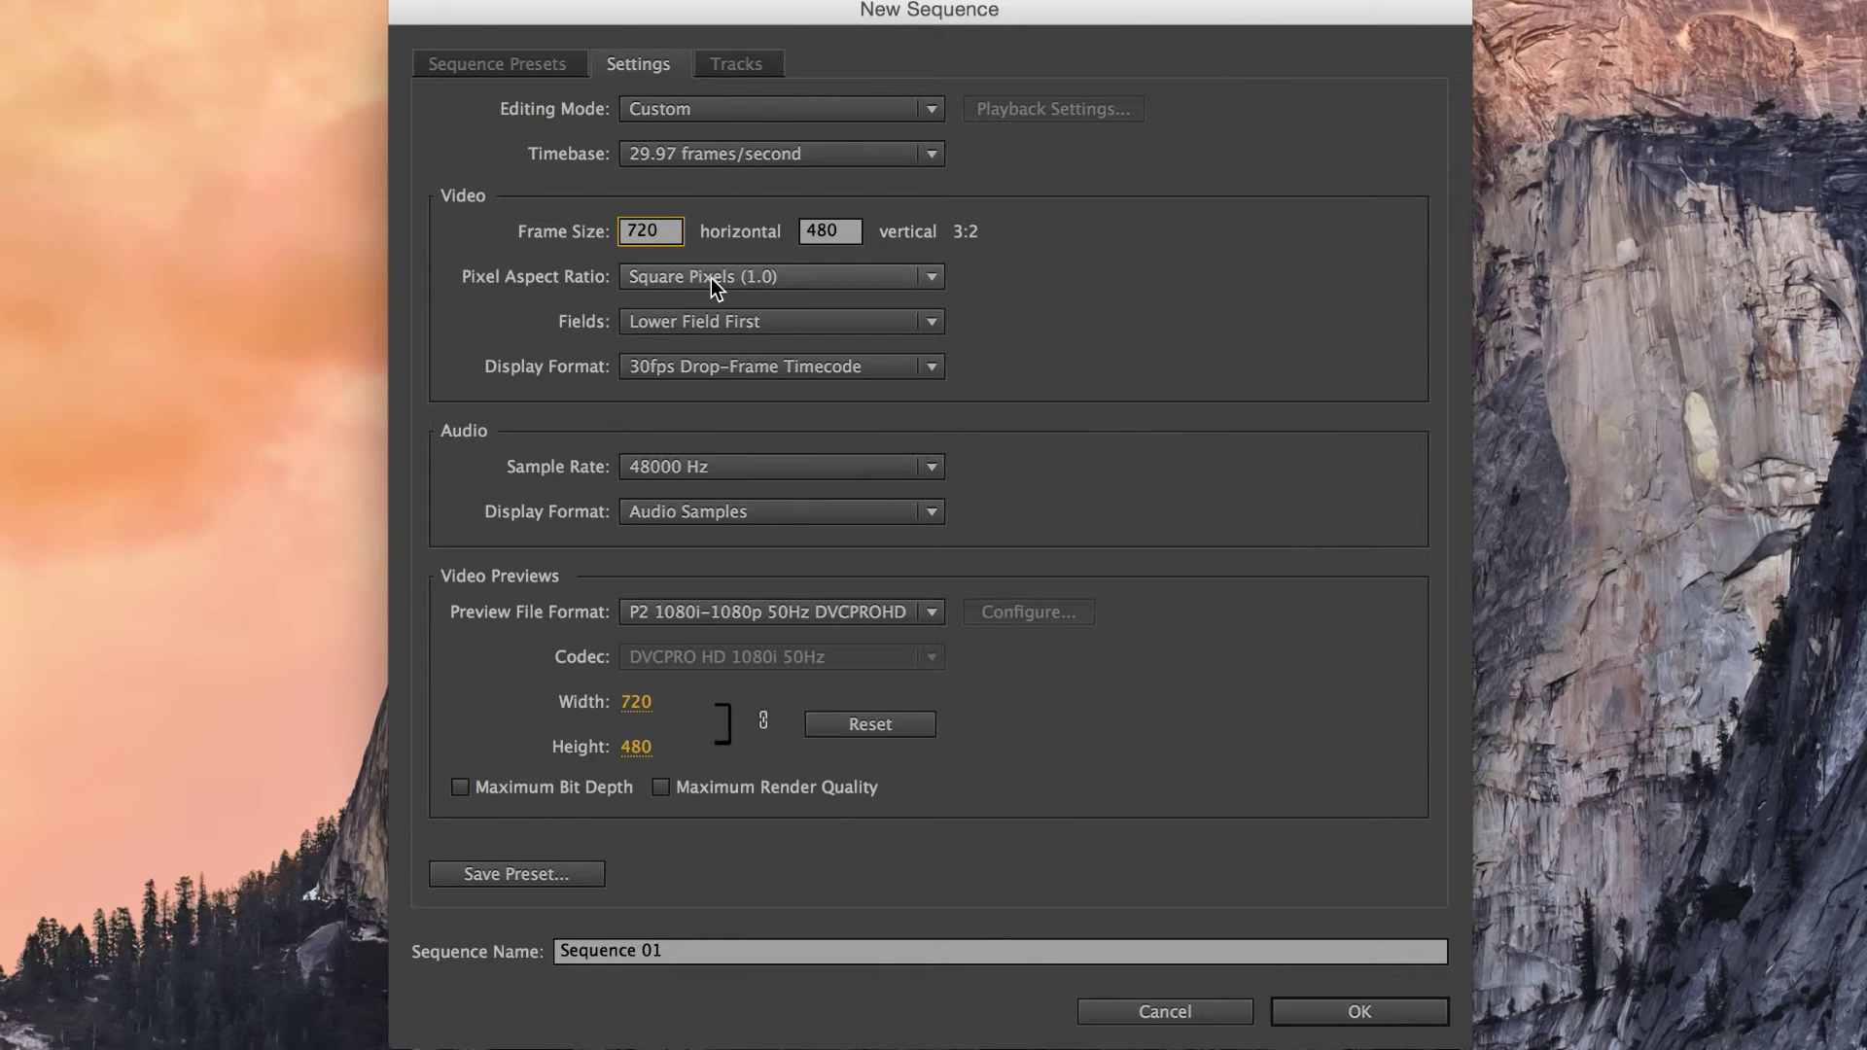
left_click_drag(673, 230, 597, 229)
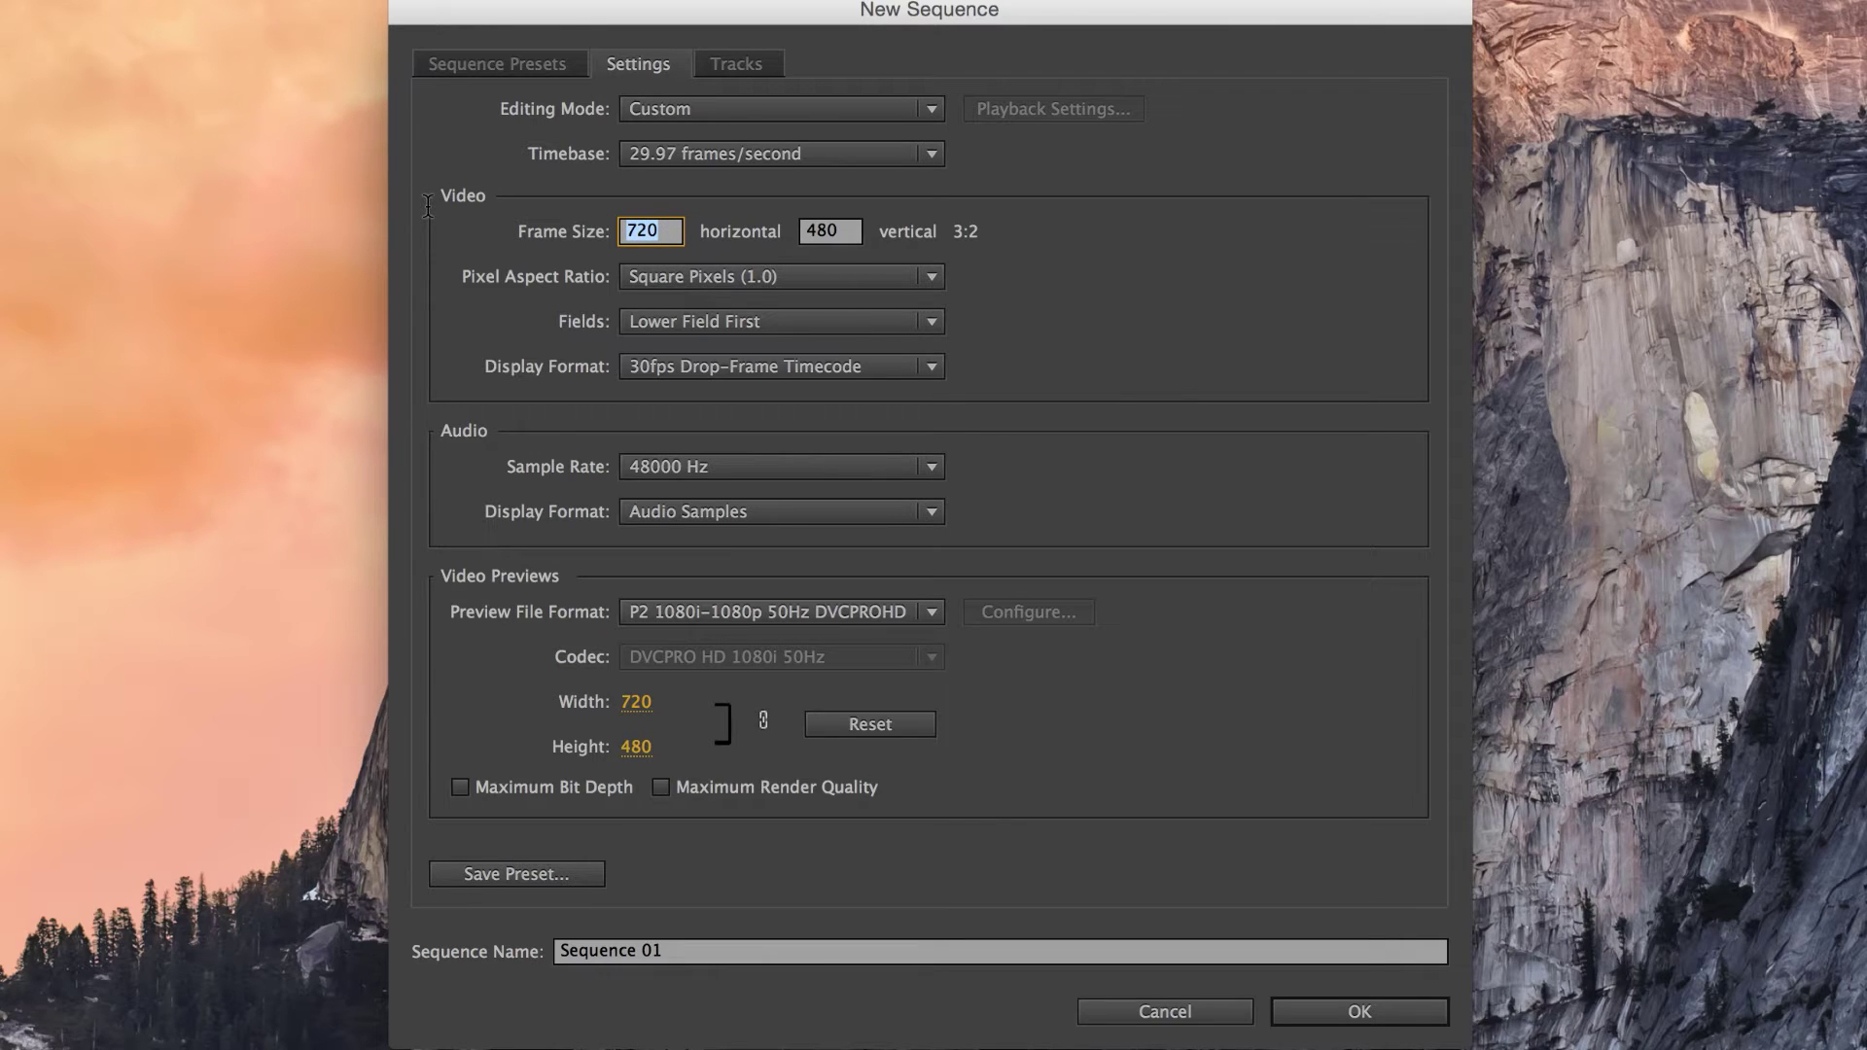
type("1920")
key("Tab")
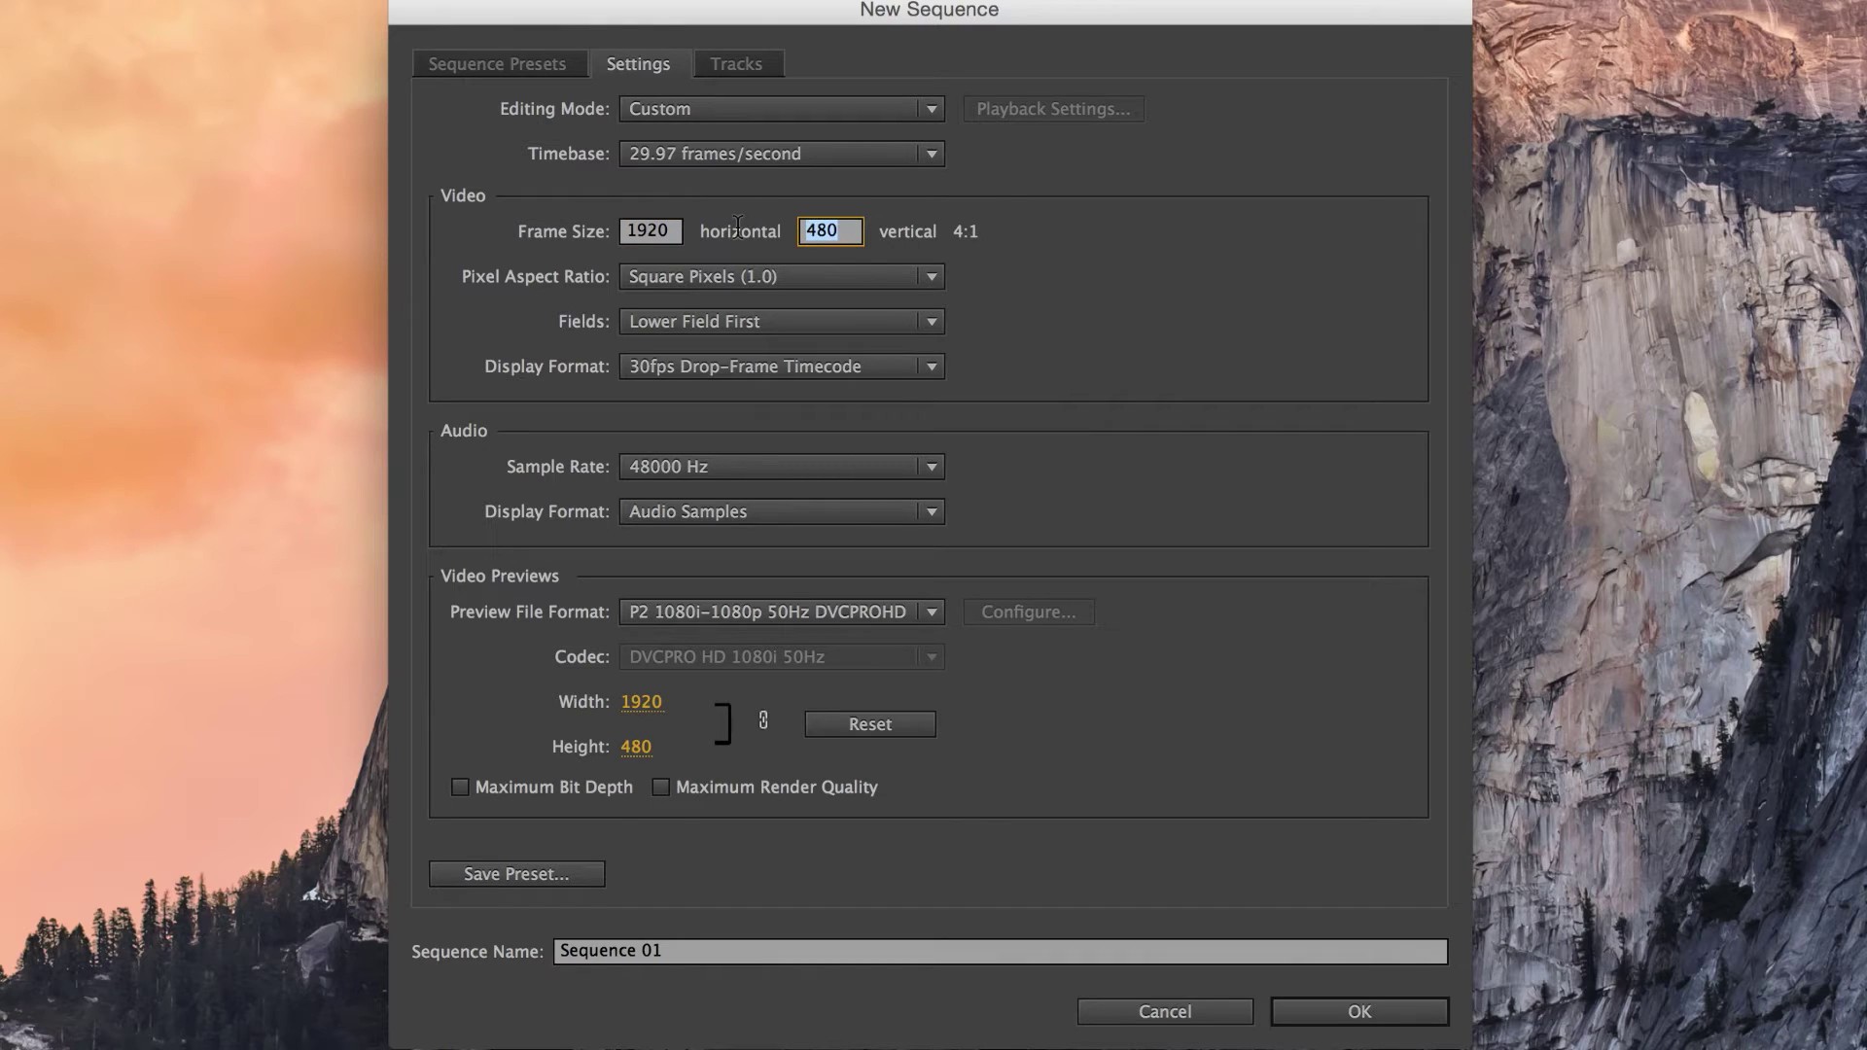
type("1080")
left_click(1048, 367)
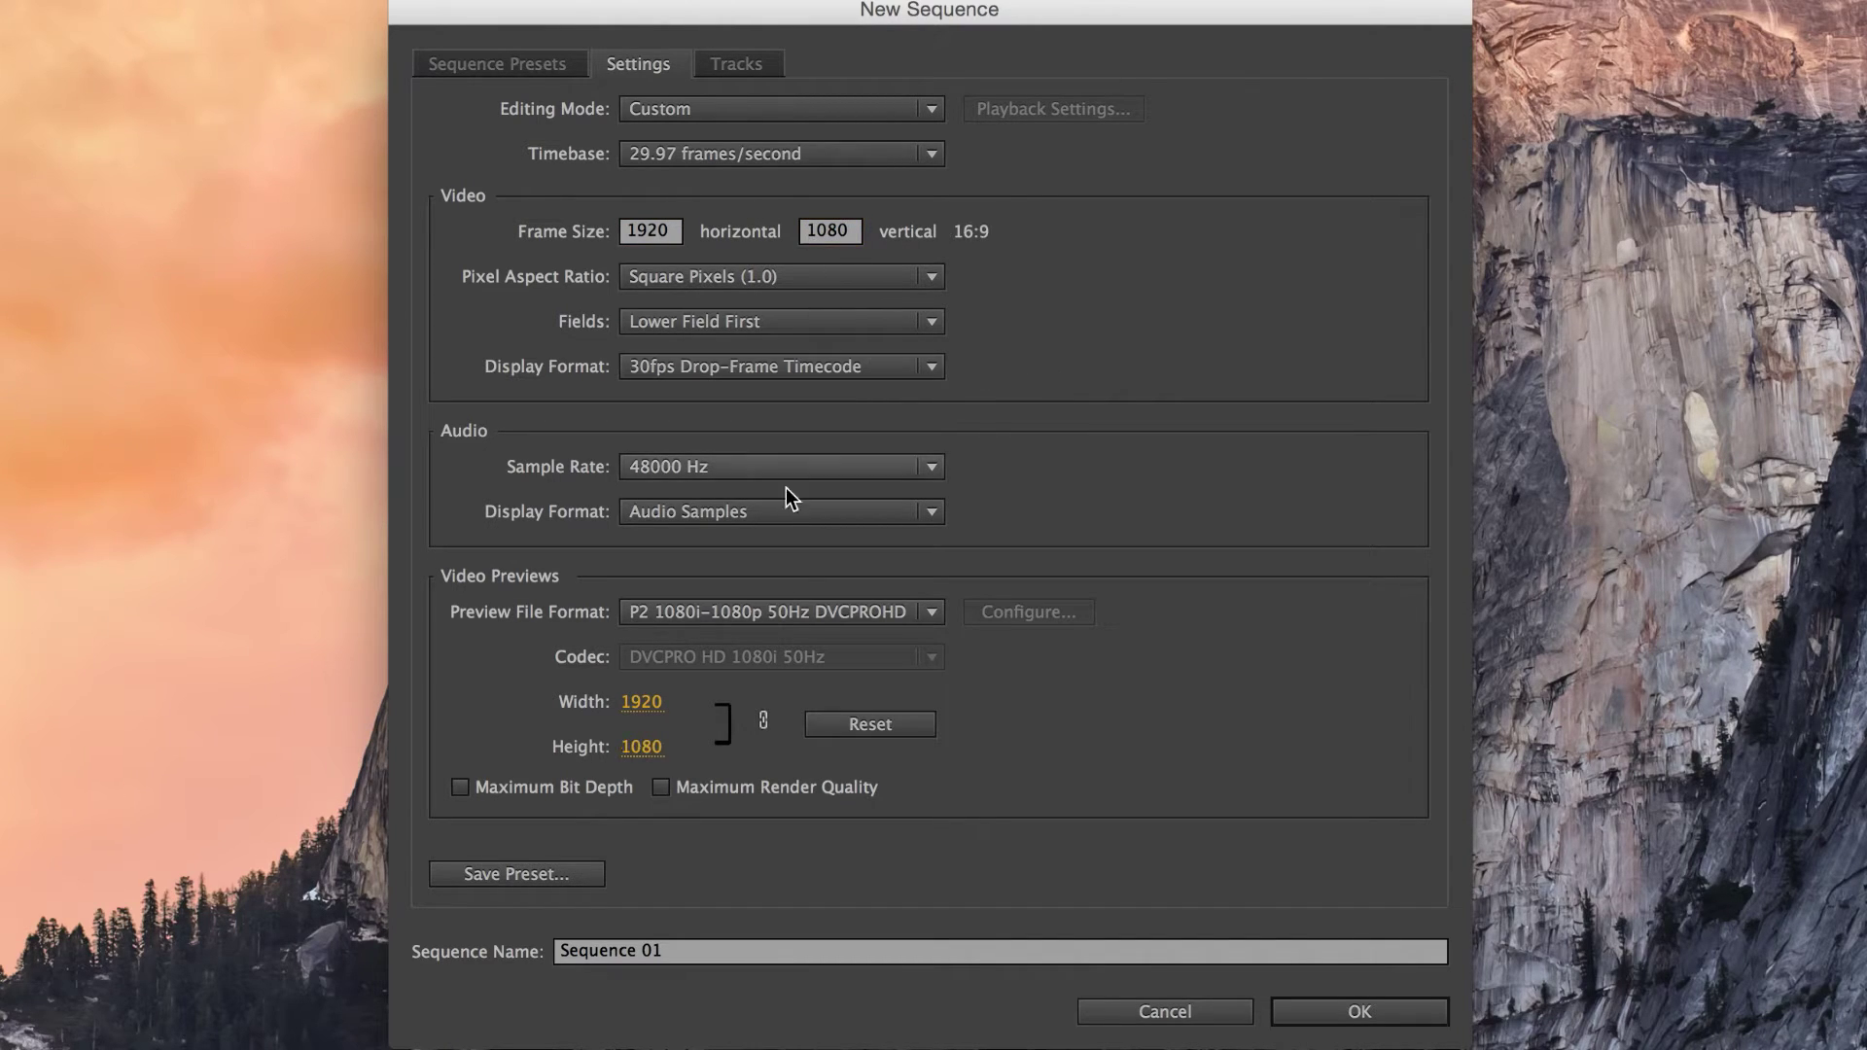
Set preview files to QuickTime (Desktop) with the Apple ProRes 422 codec.
left_click(830, 609)
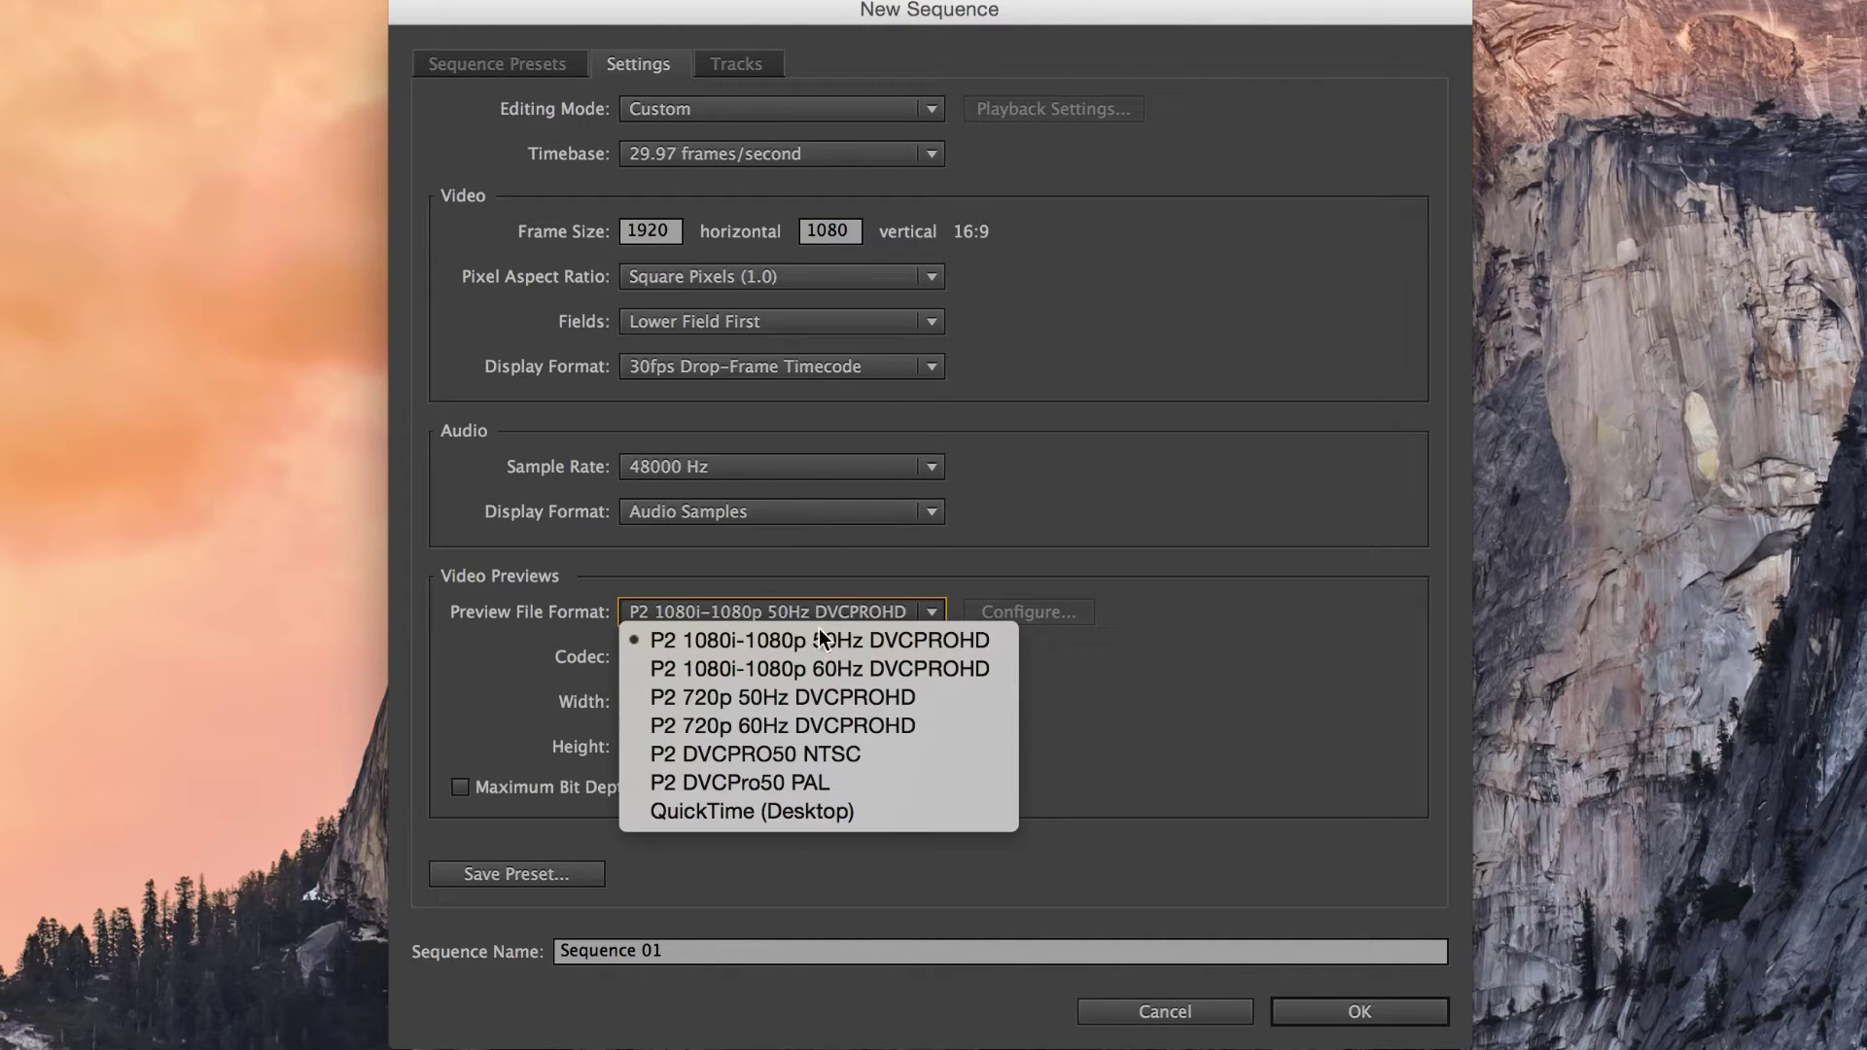
left_click(774, 813)
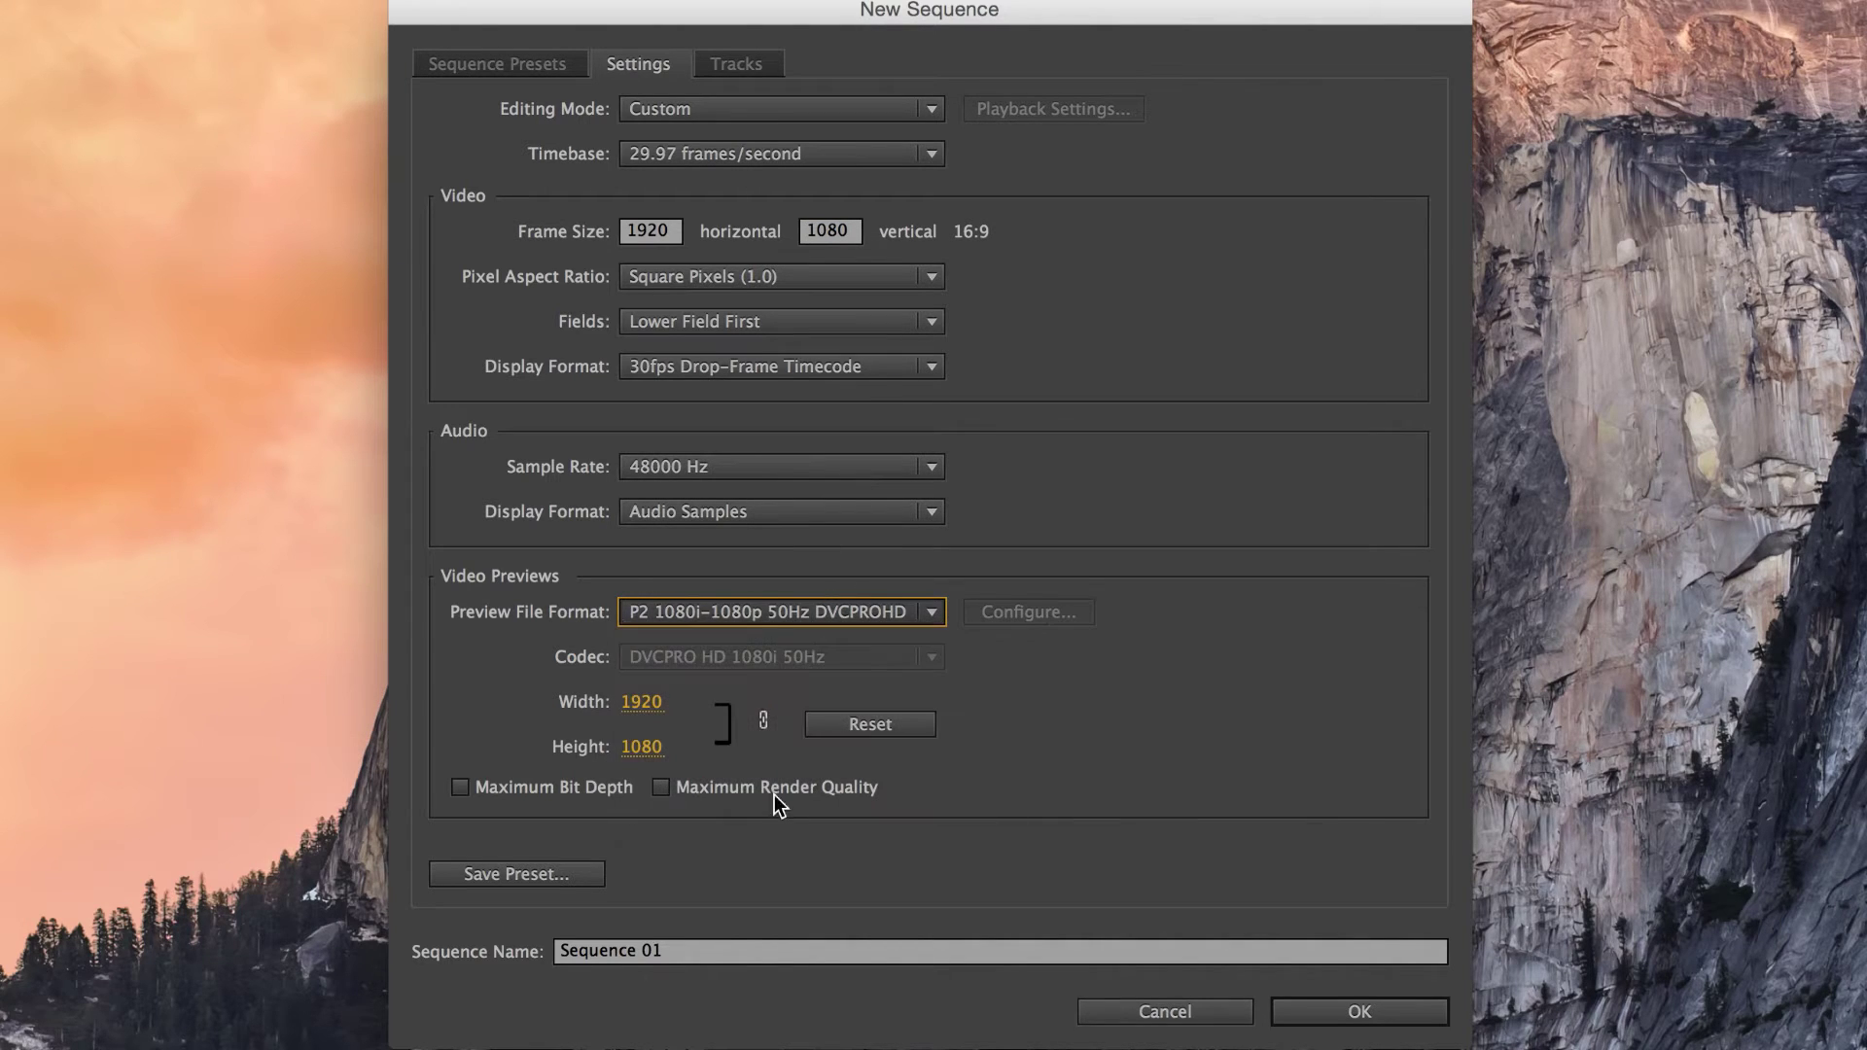
left_click(782, 661)
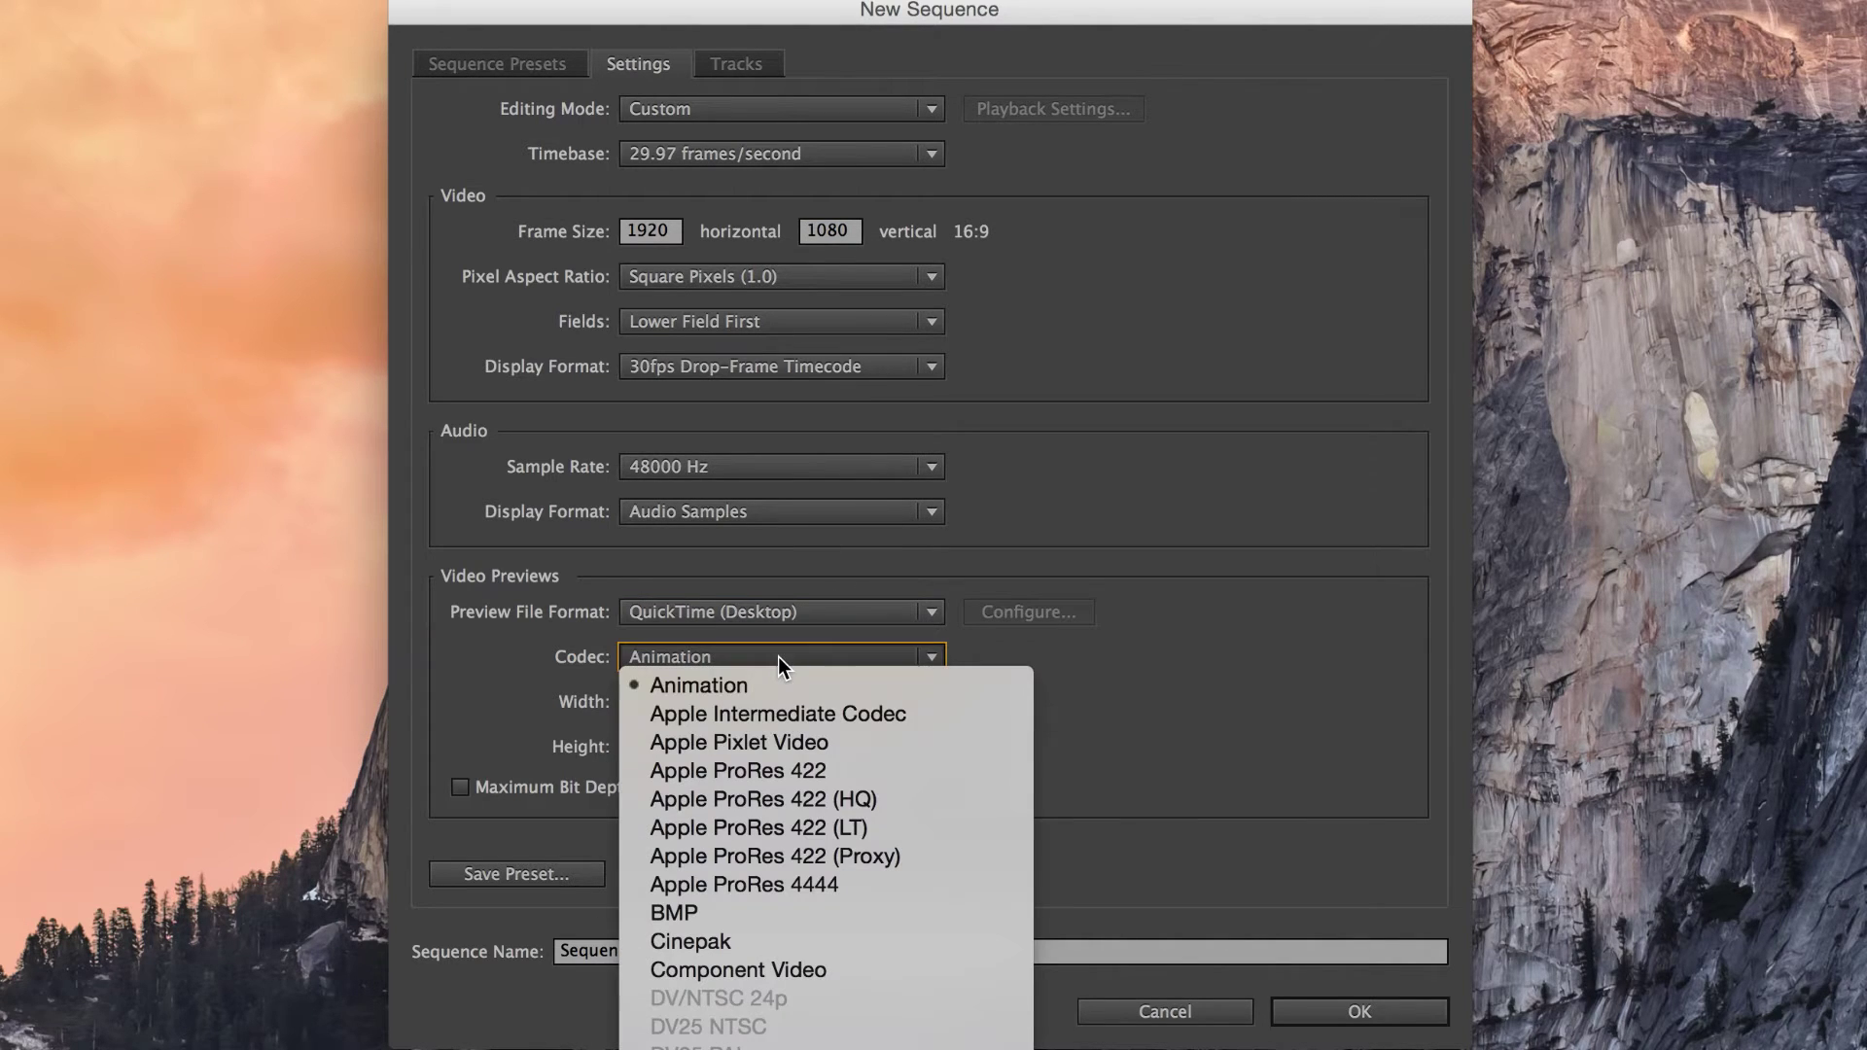
left_click(832, 767)
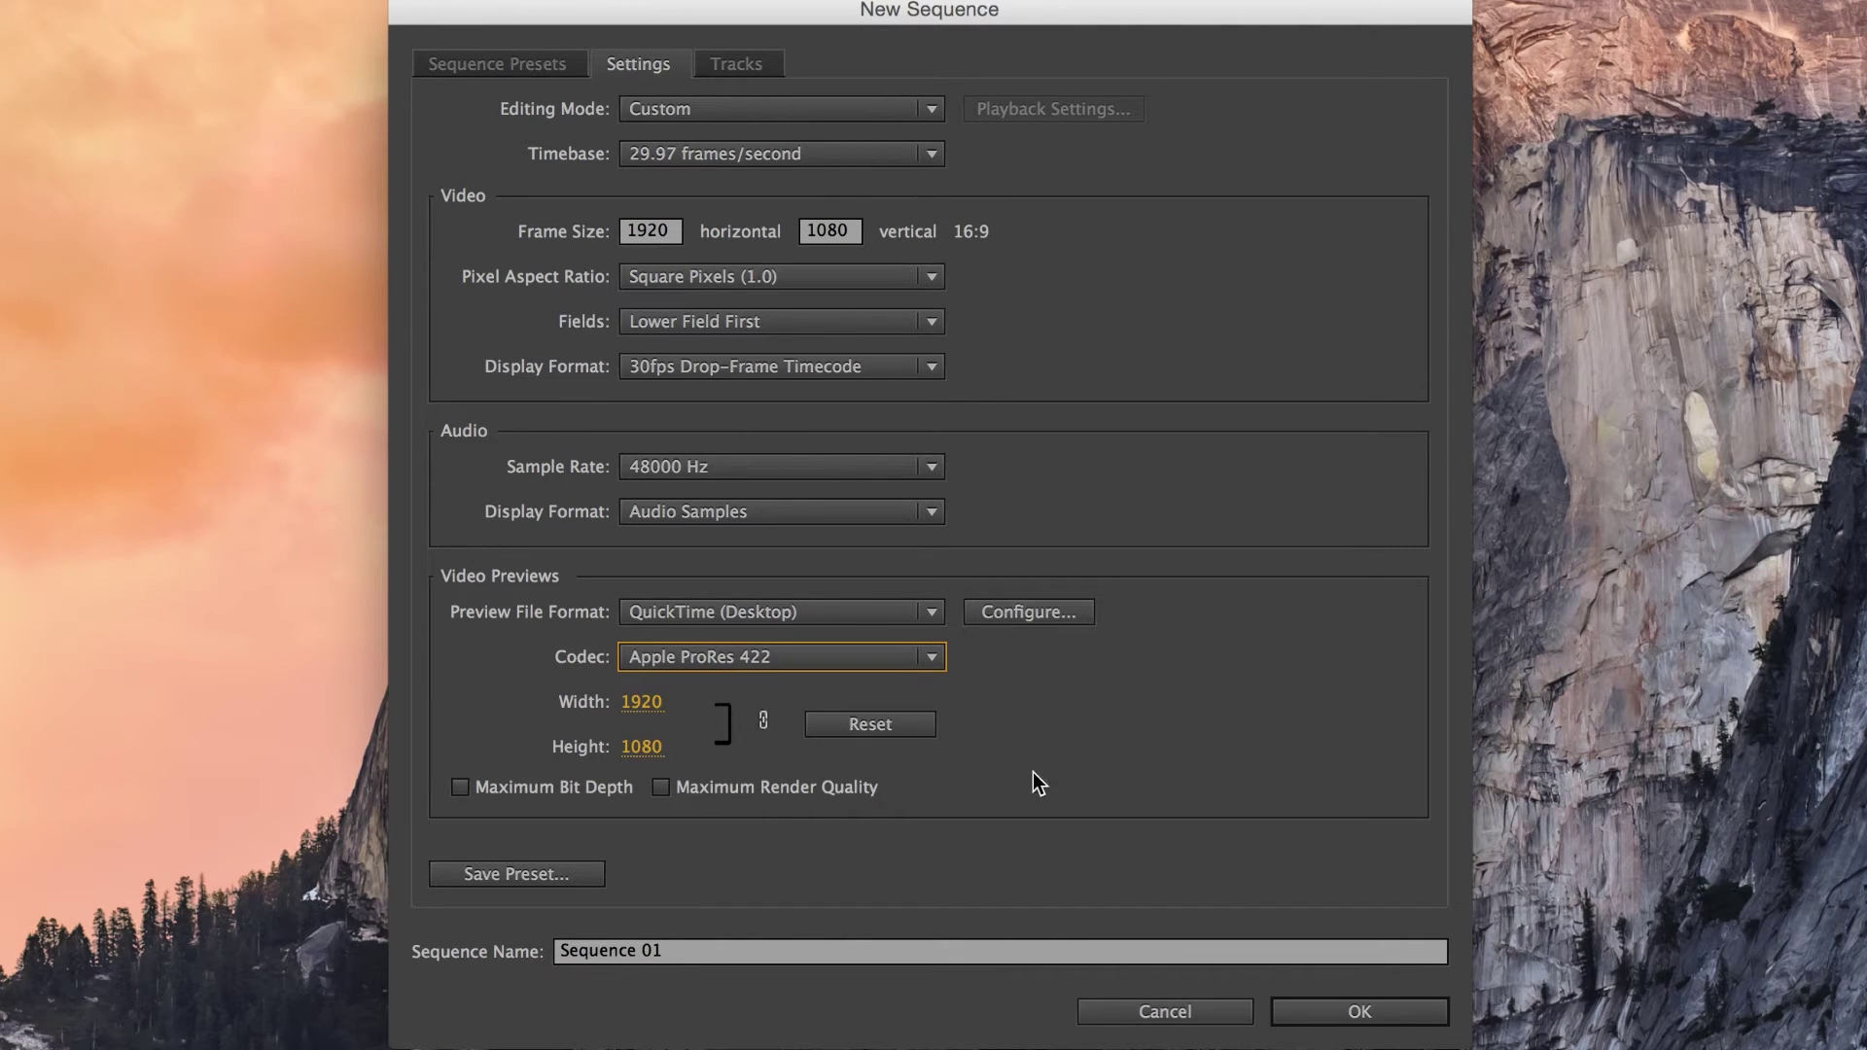
Name the sequence '180' and create it.
left_click(684, 950)
key("super+a")
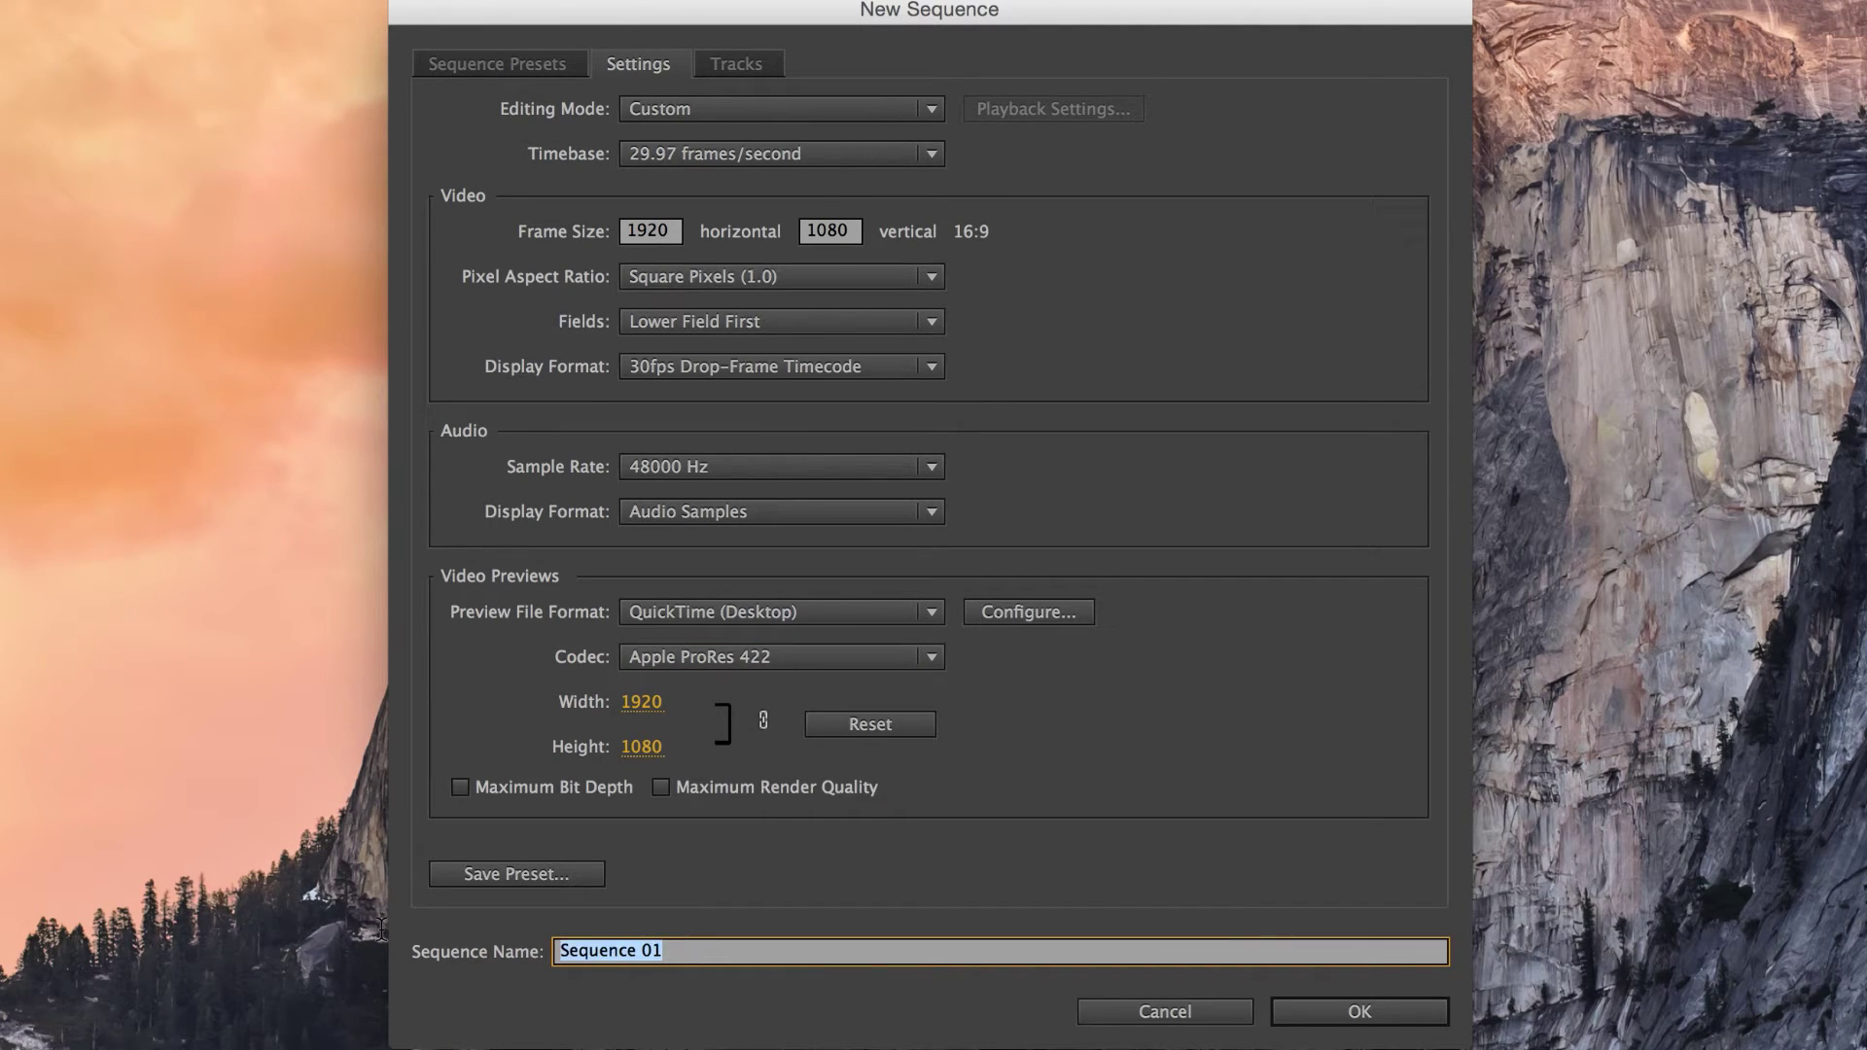
type("180")
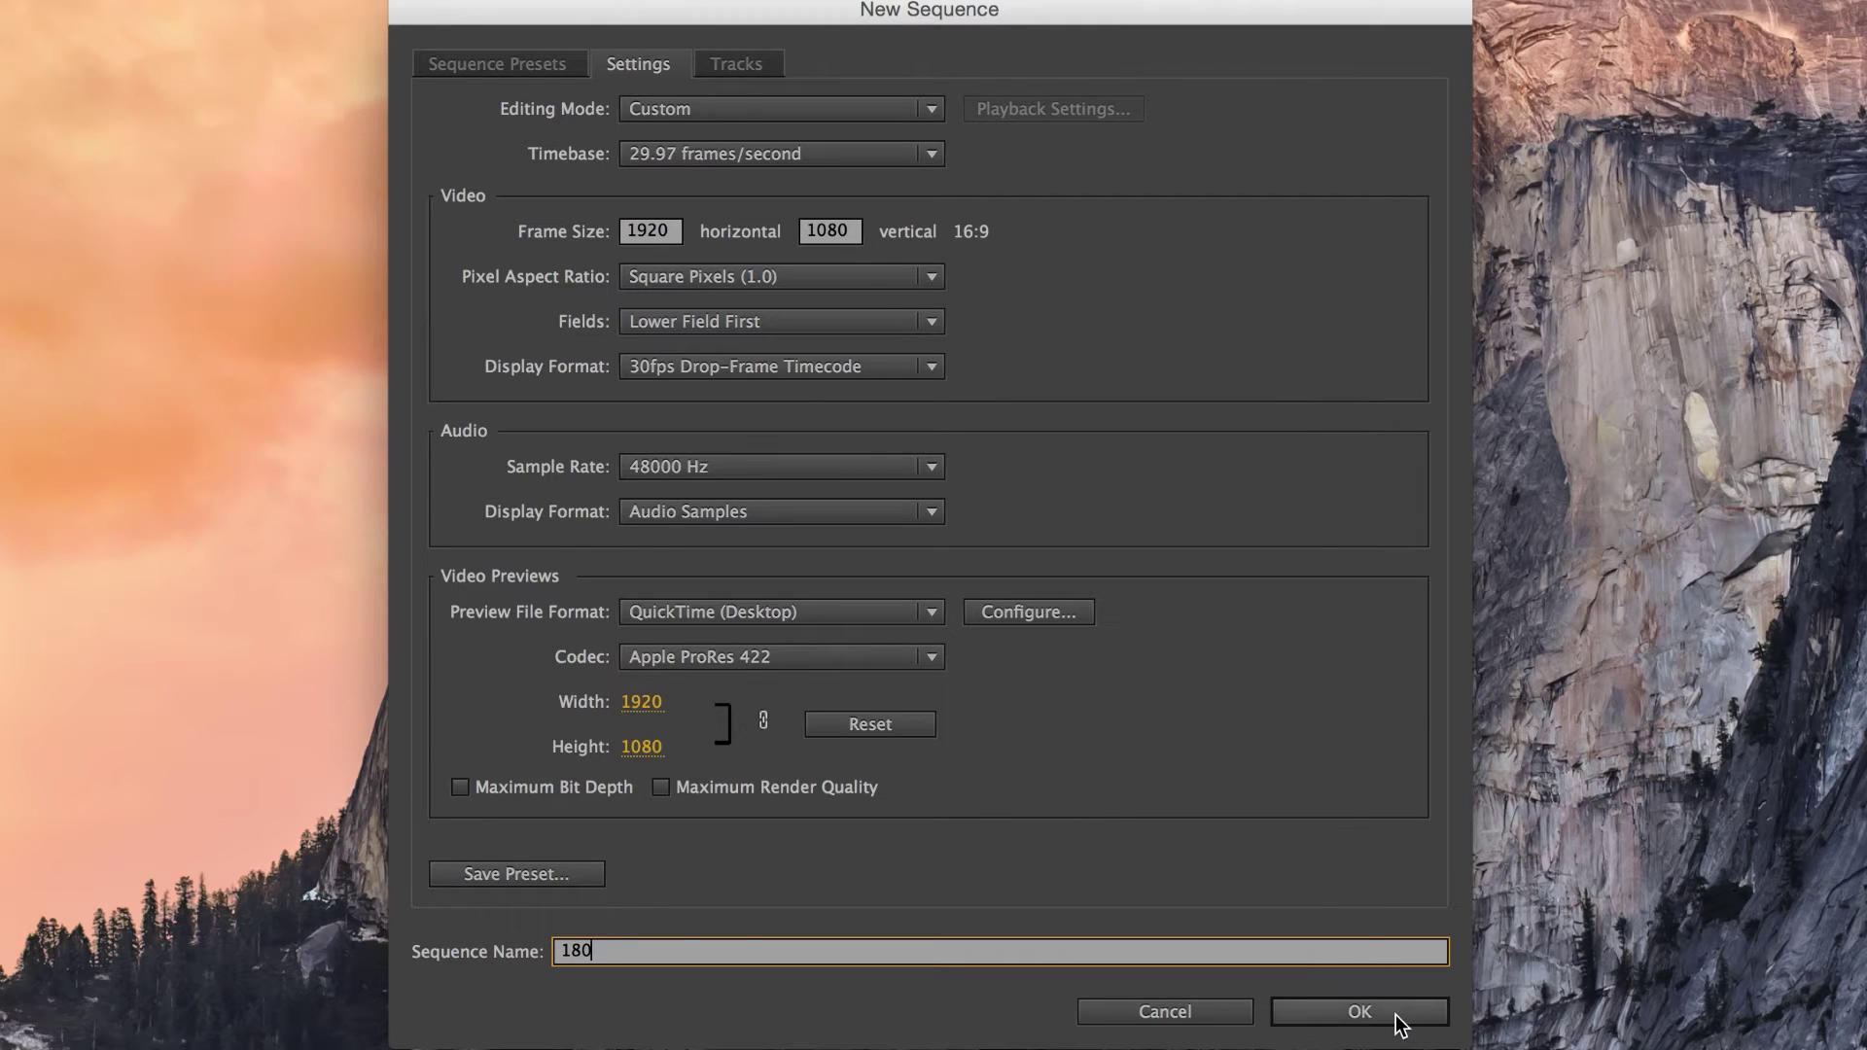
left_click(1359, 1015)
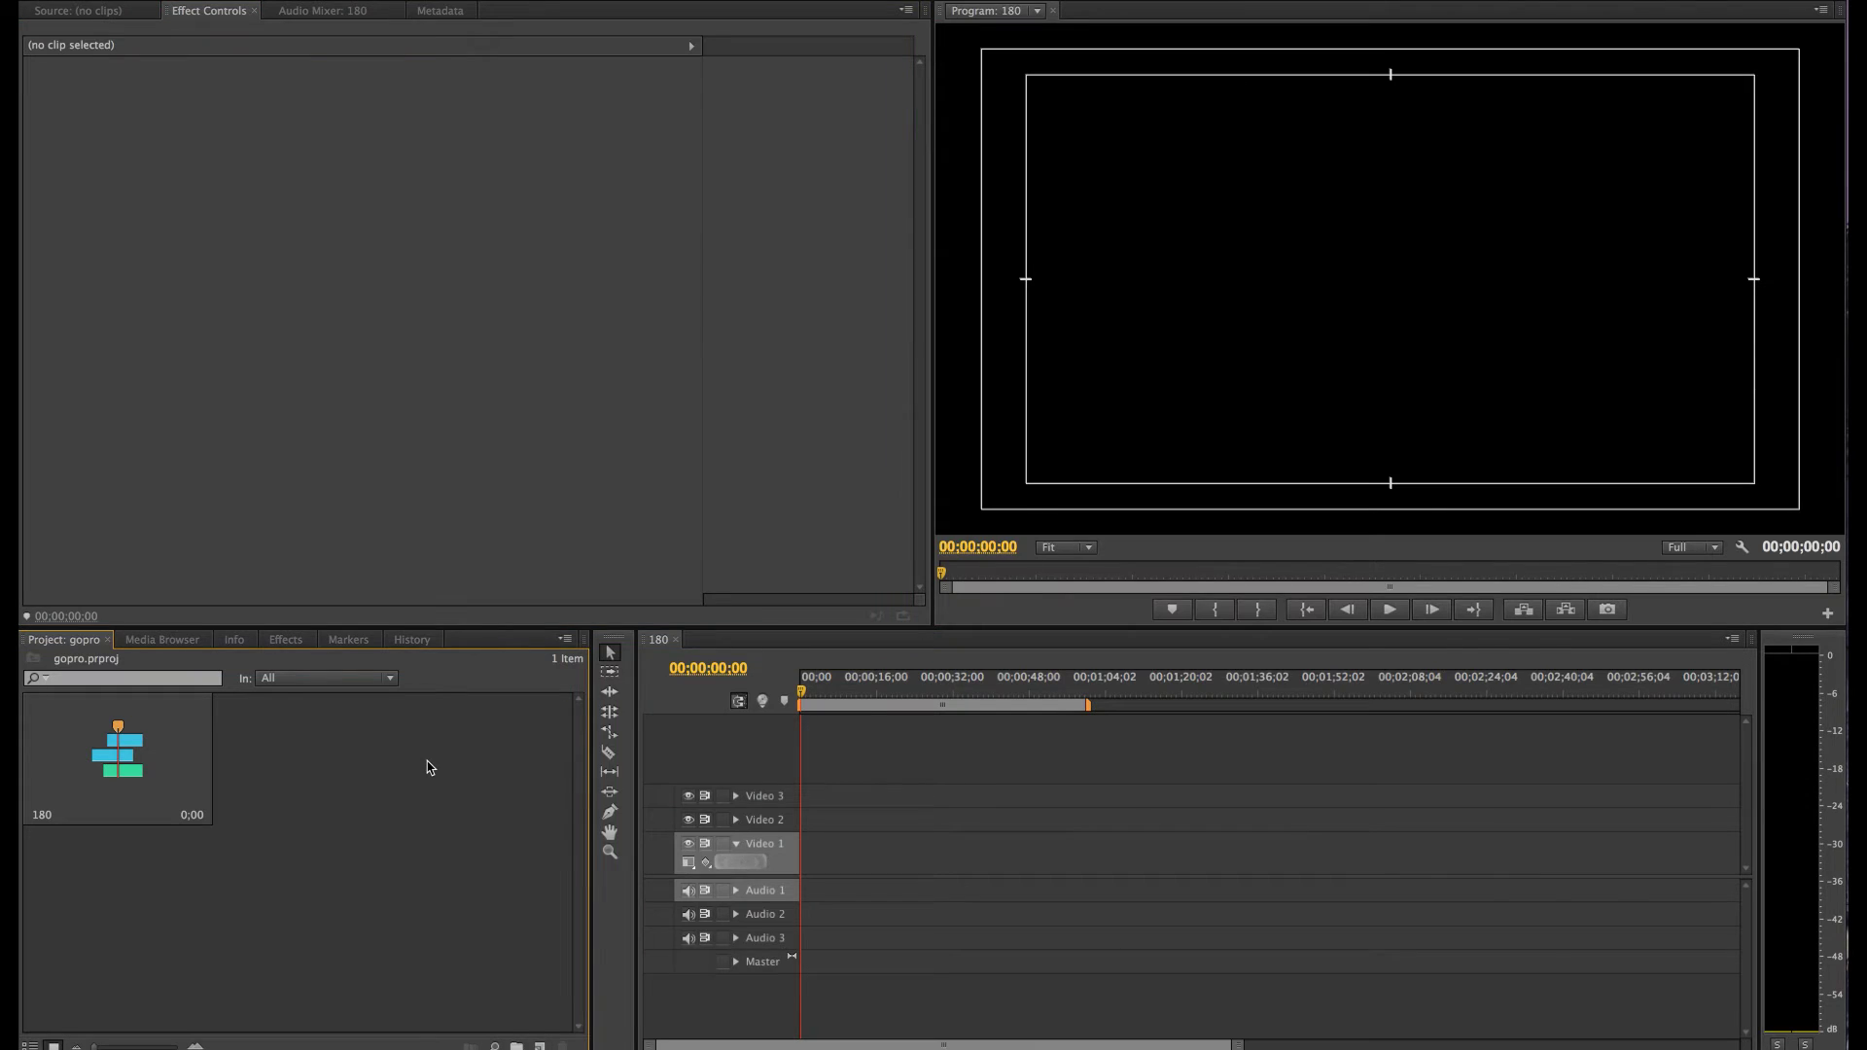
In the import browser, open the 'time' folder, select G0014200.JPG, and tick Image Sequence.
double_click(431, 768)
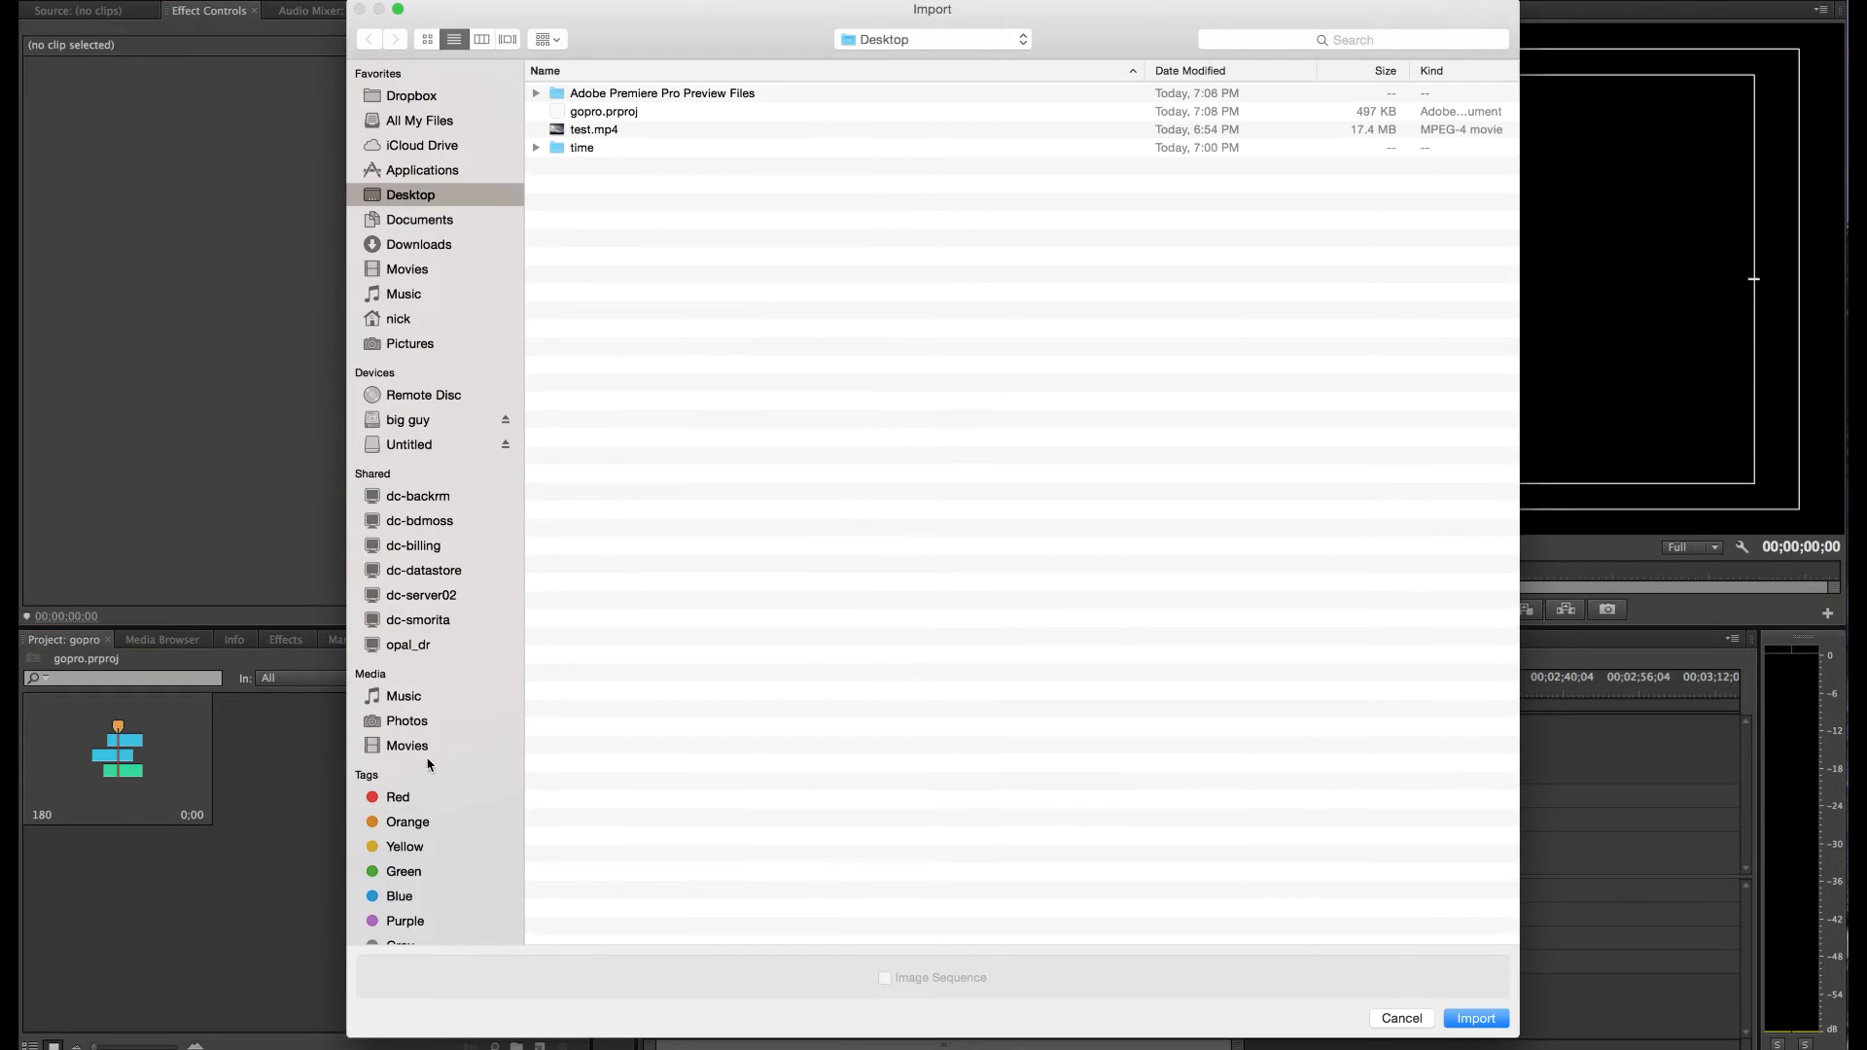
left_click(587, 150)
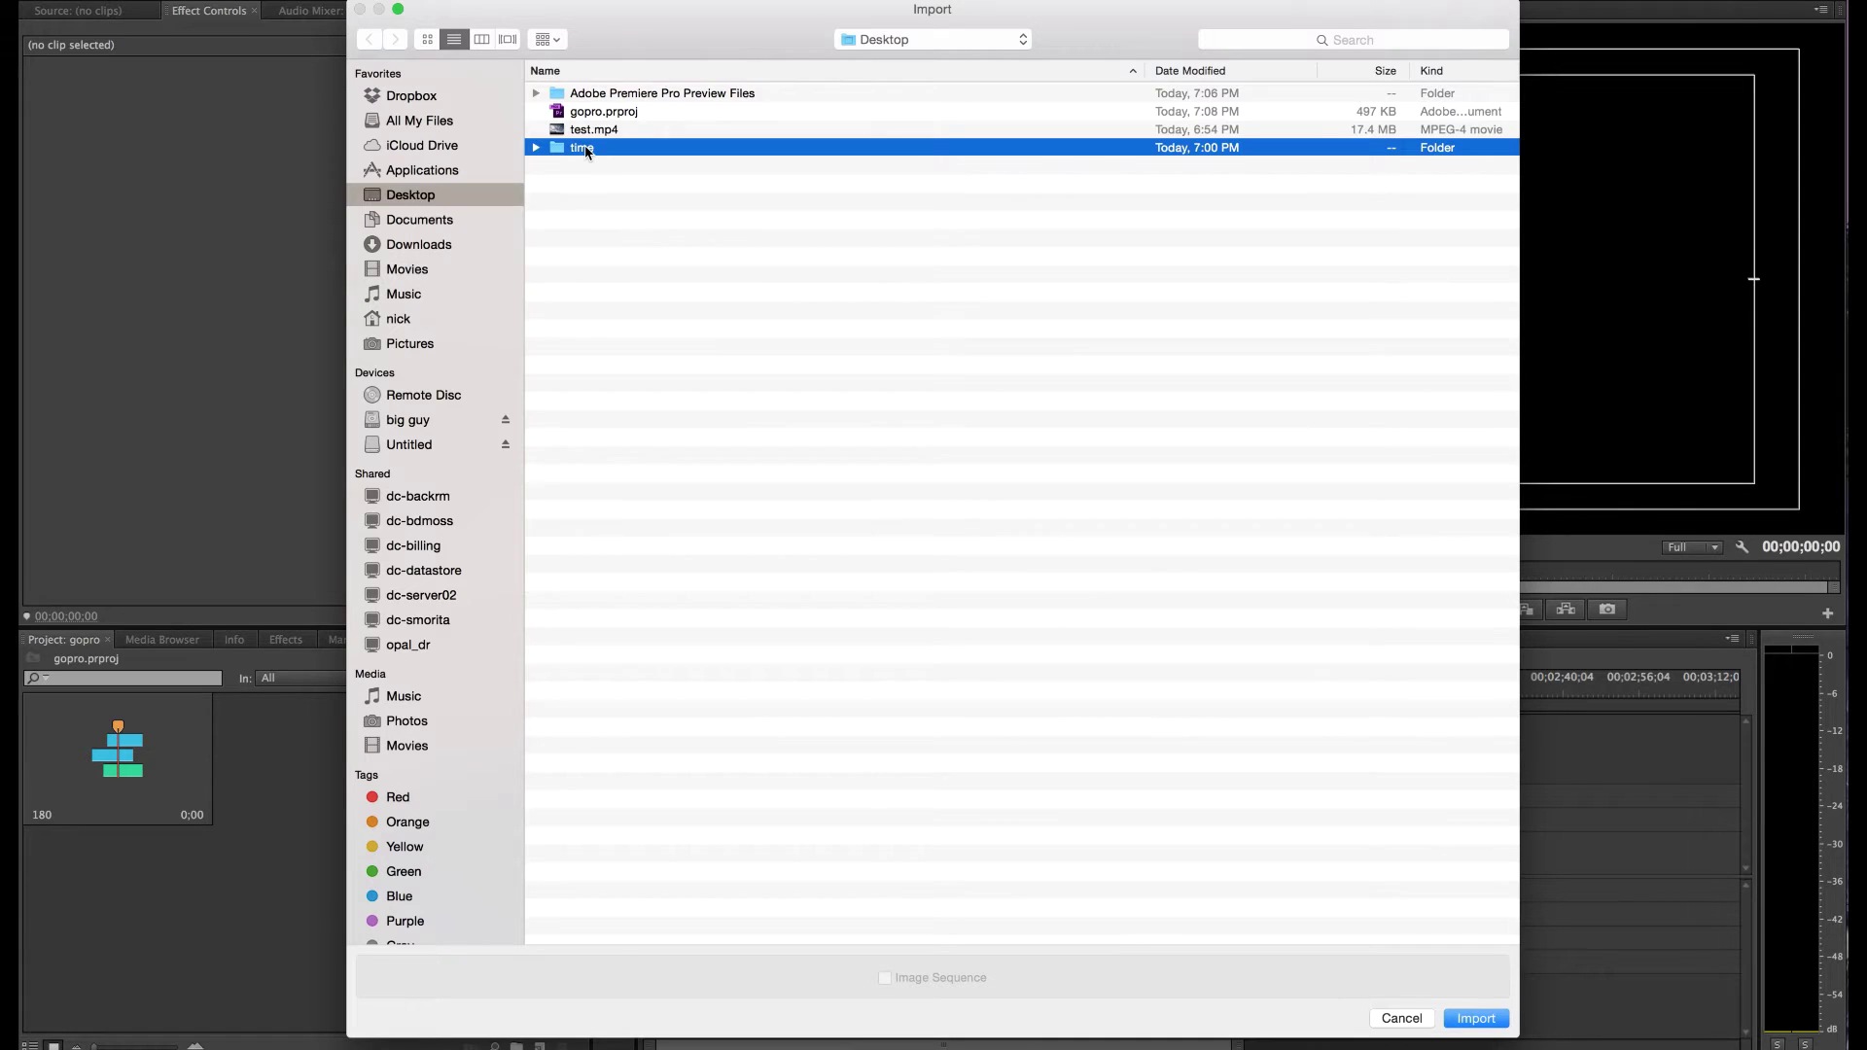
double_click(586, 150)
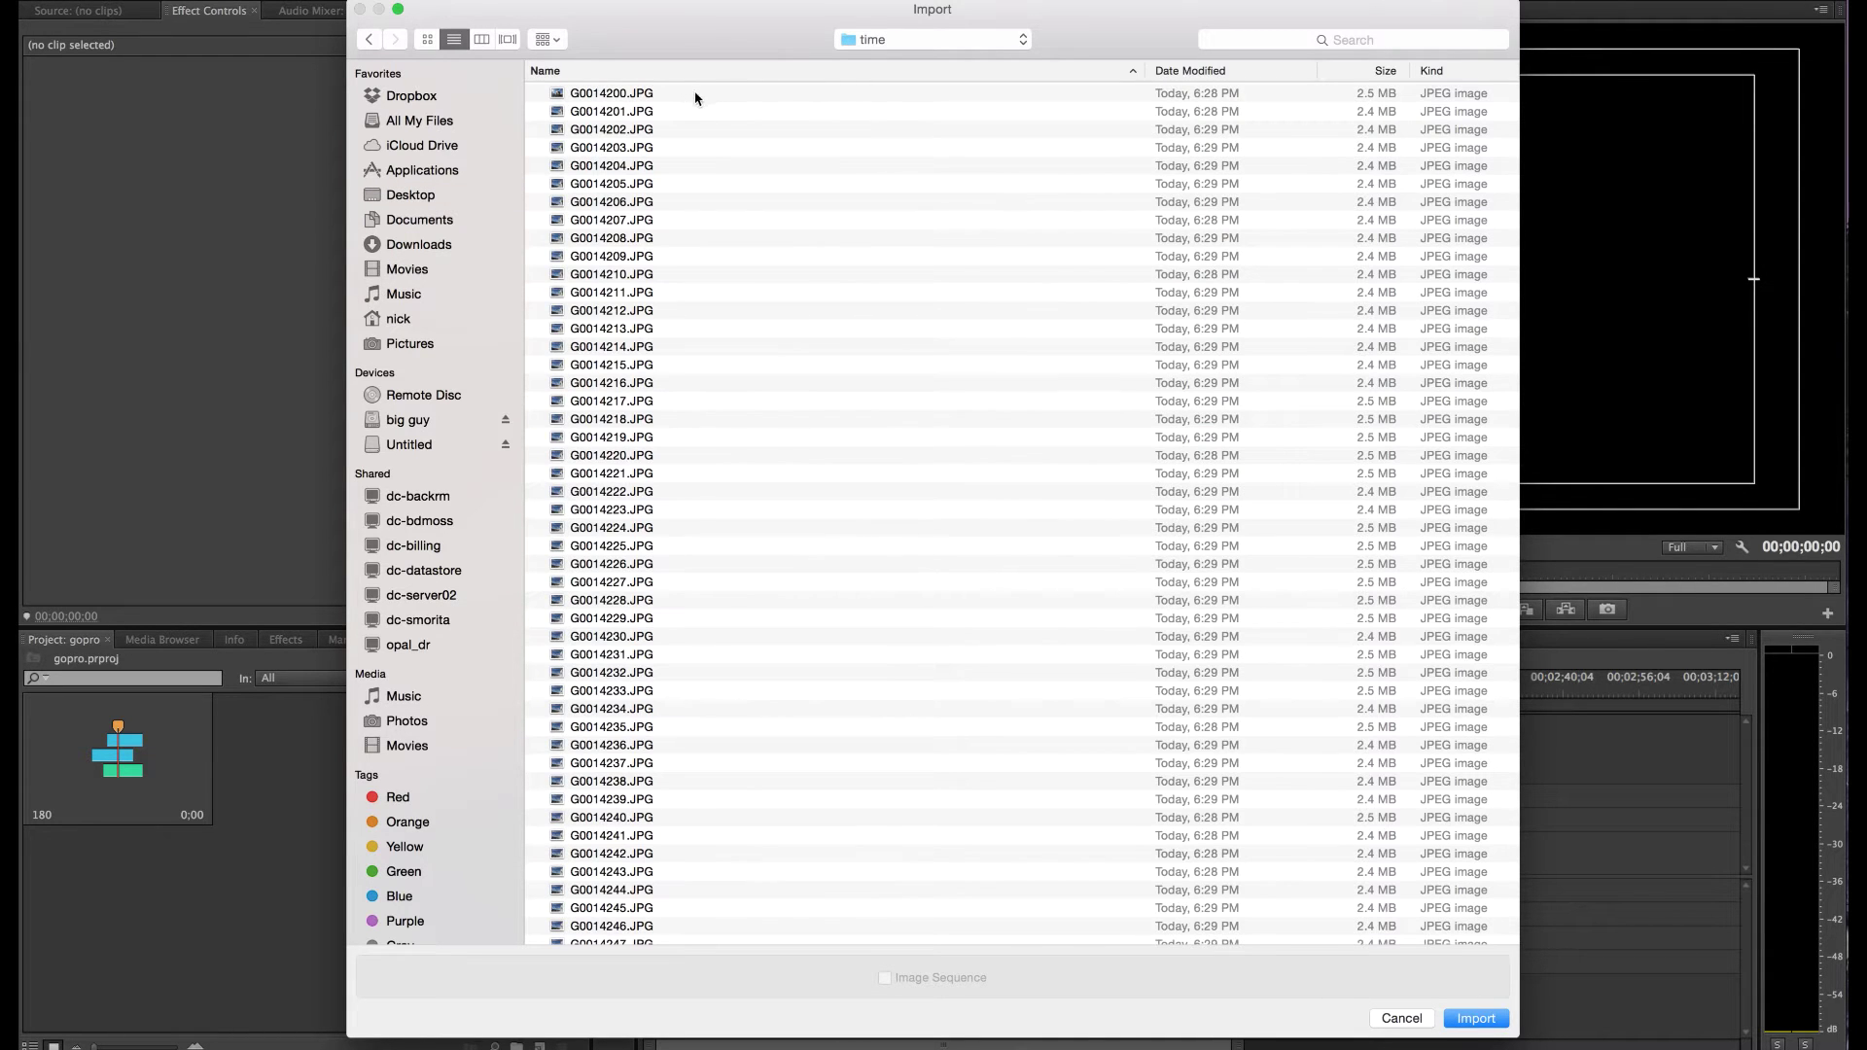
left_click(696, 96)
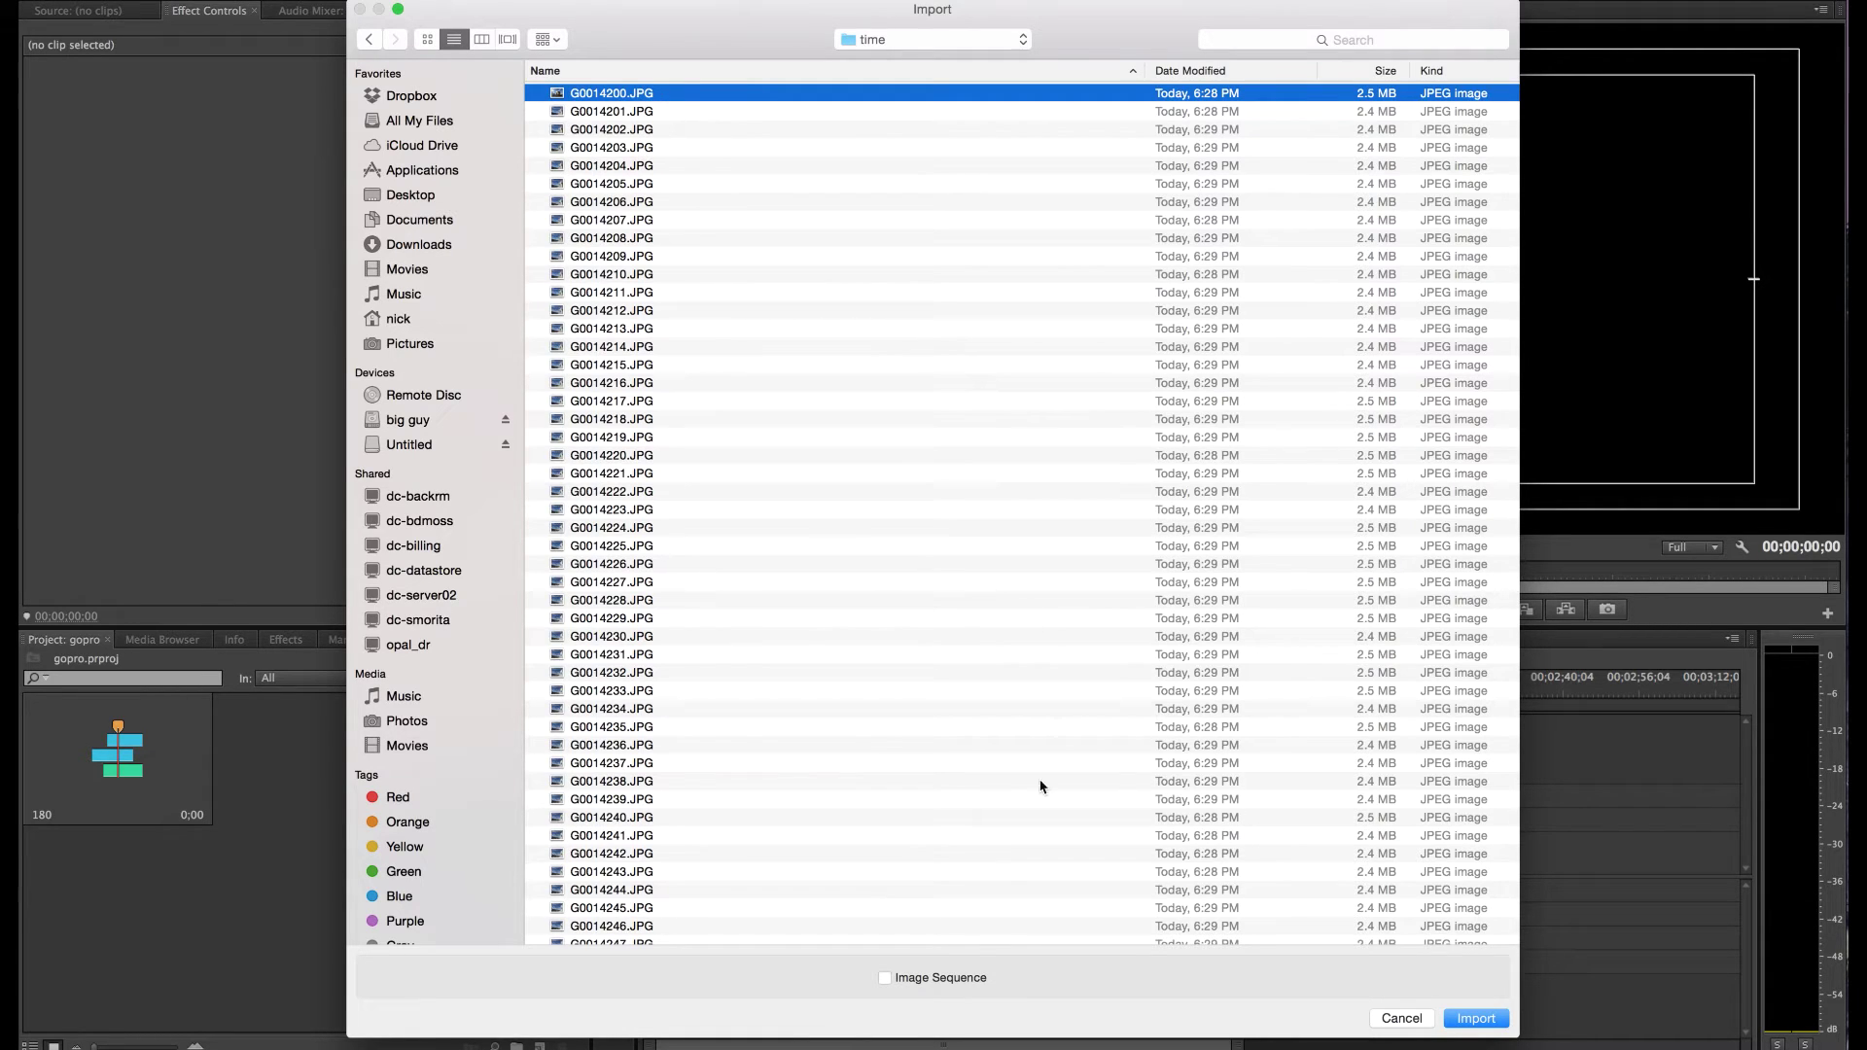
left_click(884, 978)
Import the G0014200.JPG sequence and mark its In point at 00:00:00:08 in the Source Monitor.
left_click(1492, 1019)
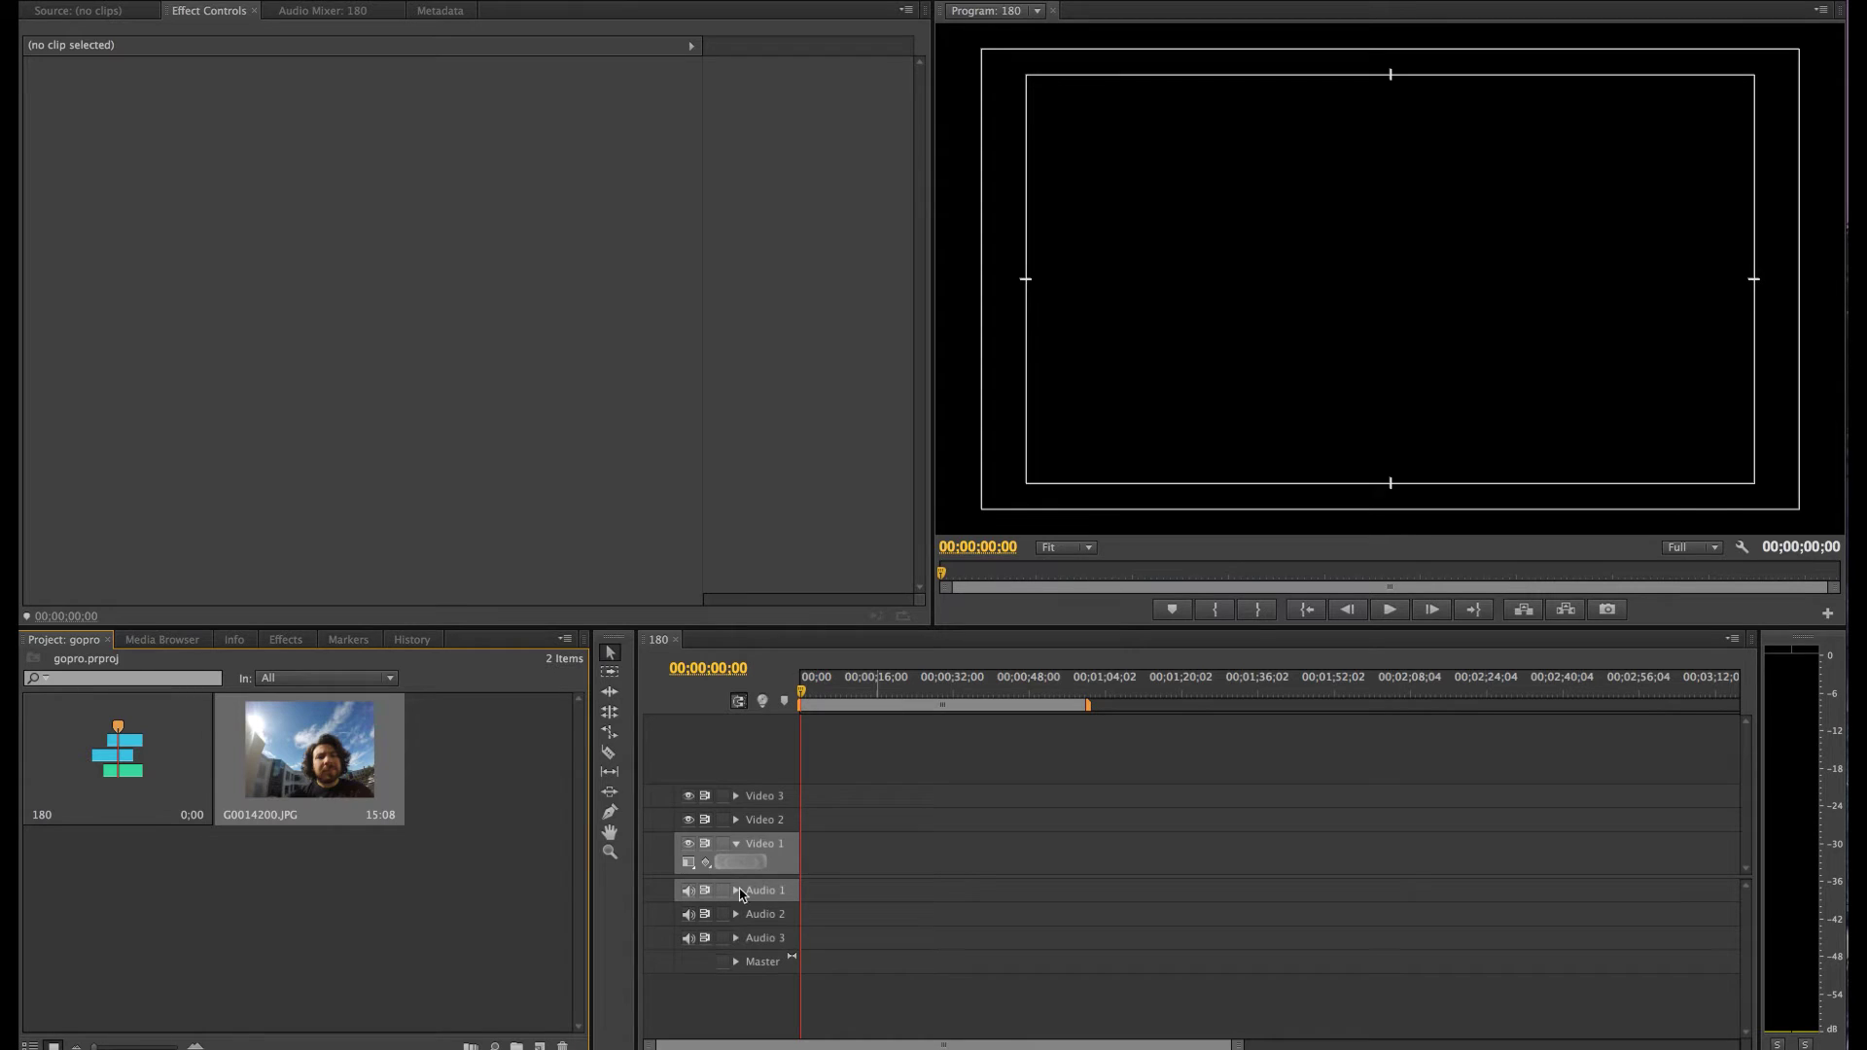
double_click(340, 748)
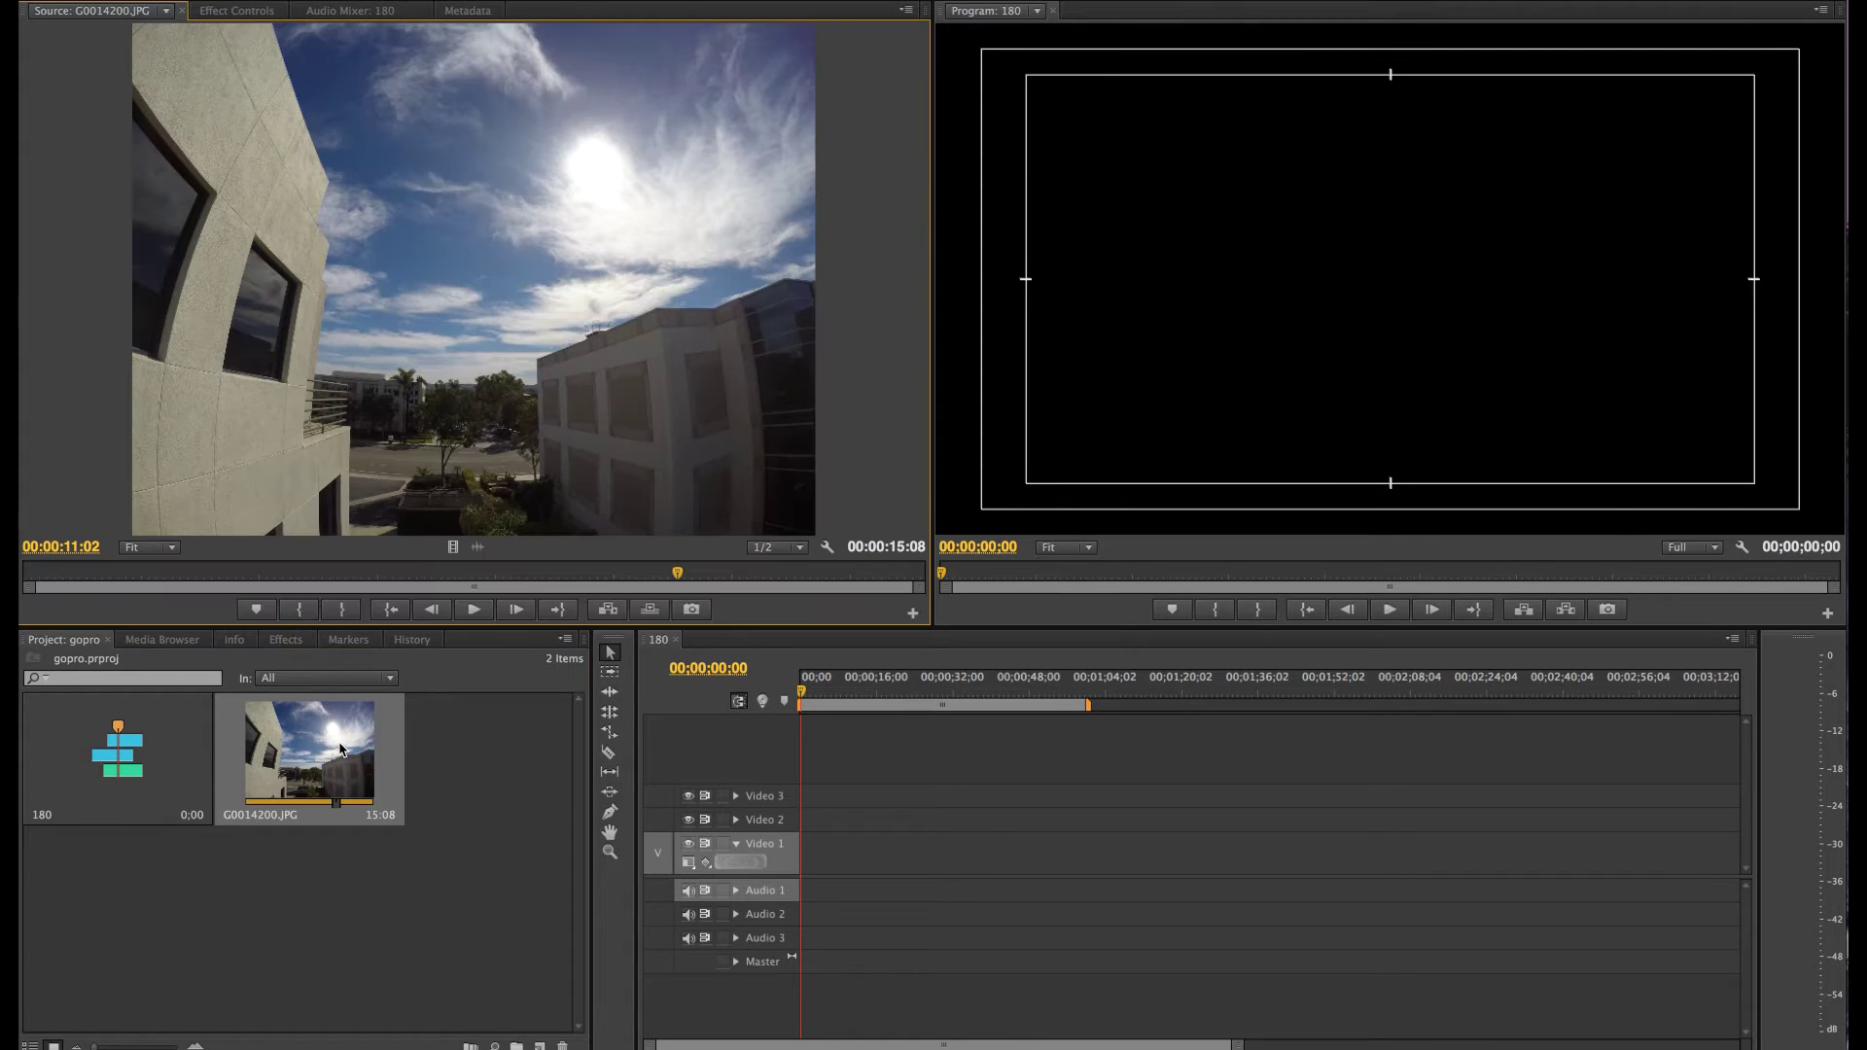
left_click(315, 743)
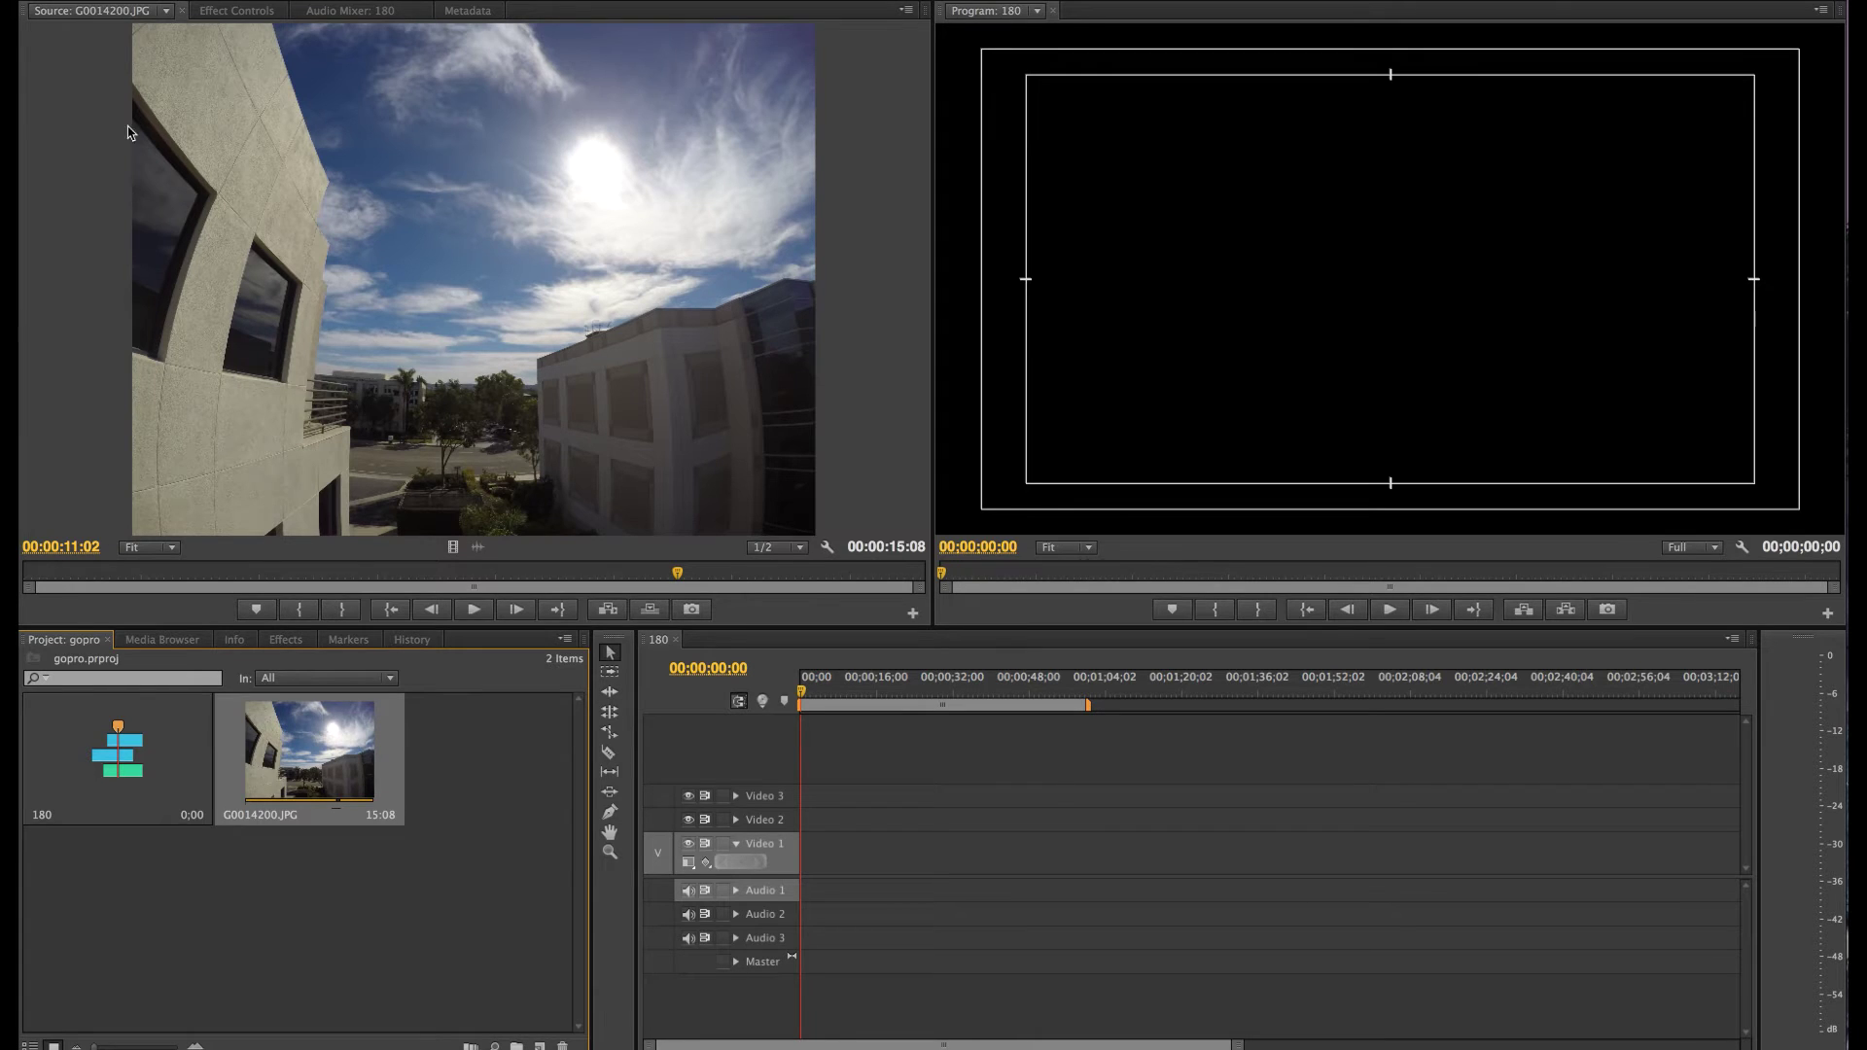
left_click(60, 571)
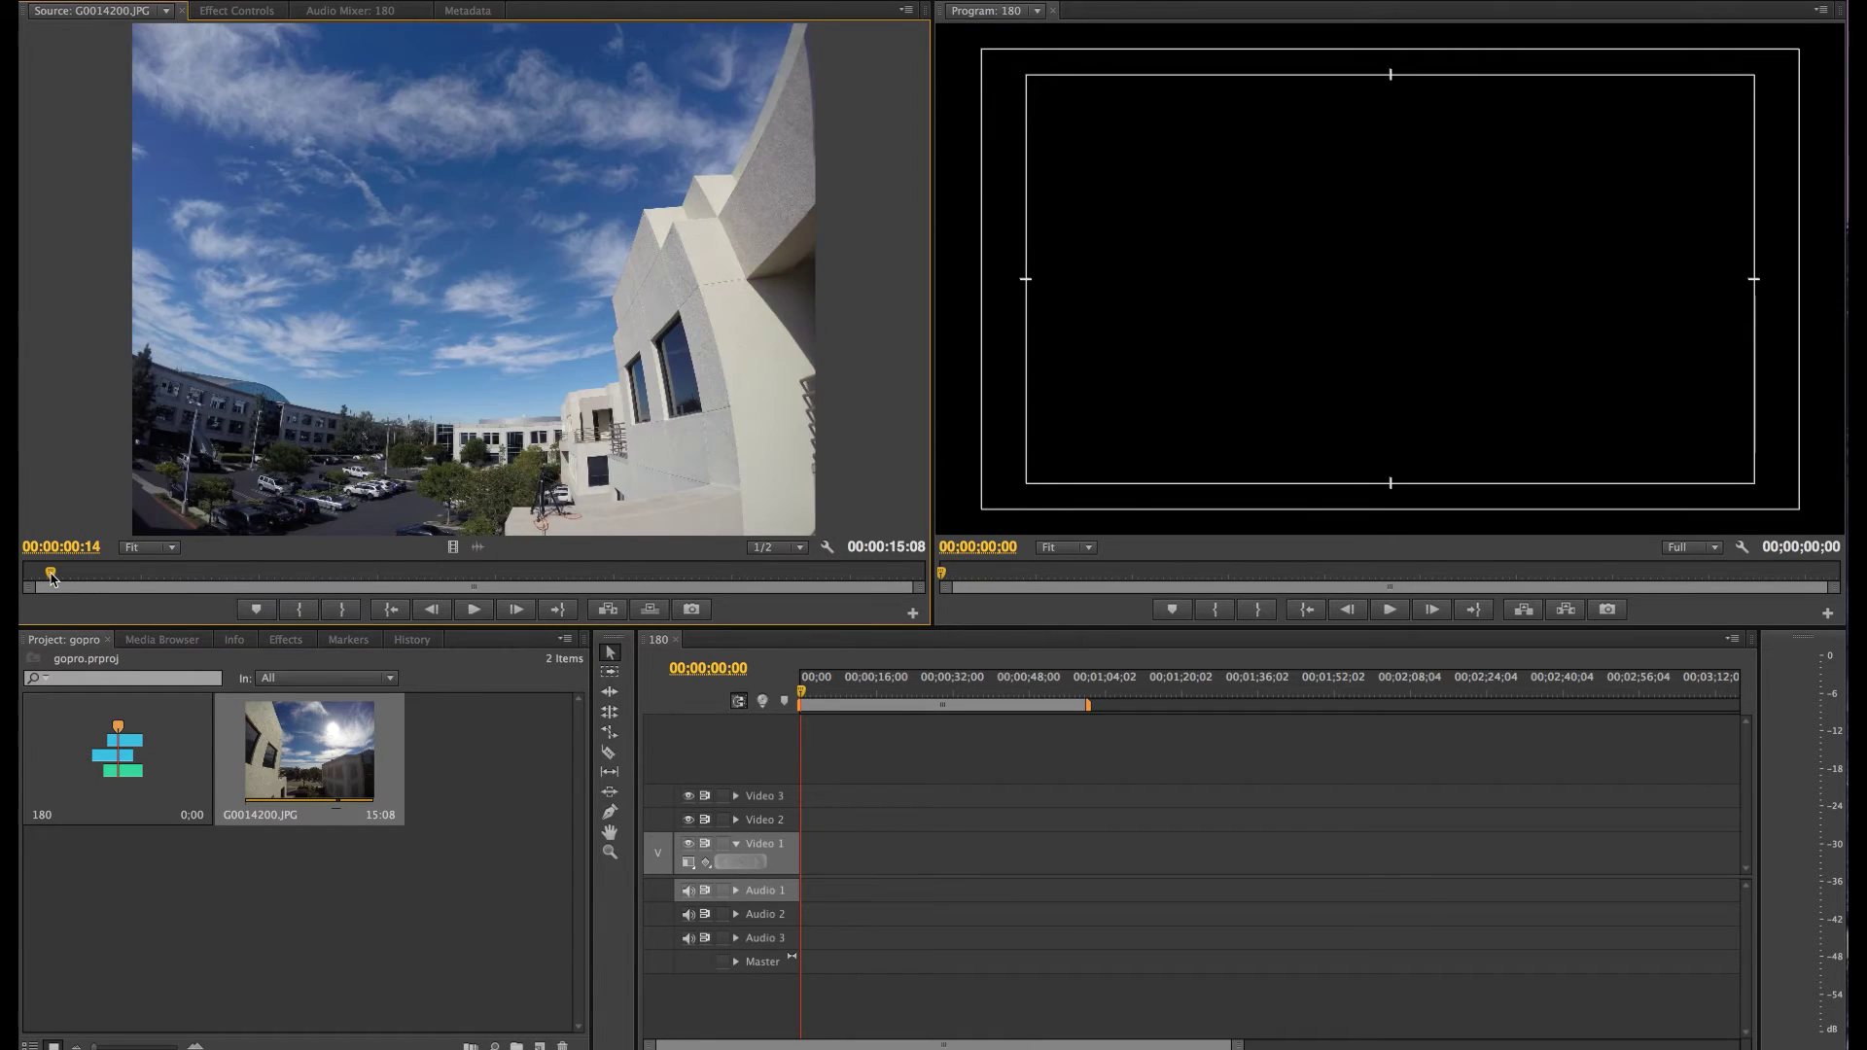
left_click(22, 576)
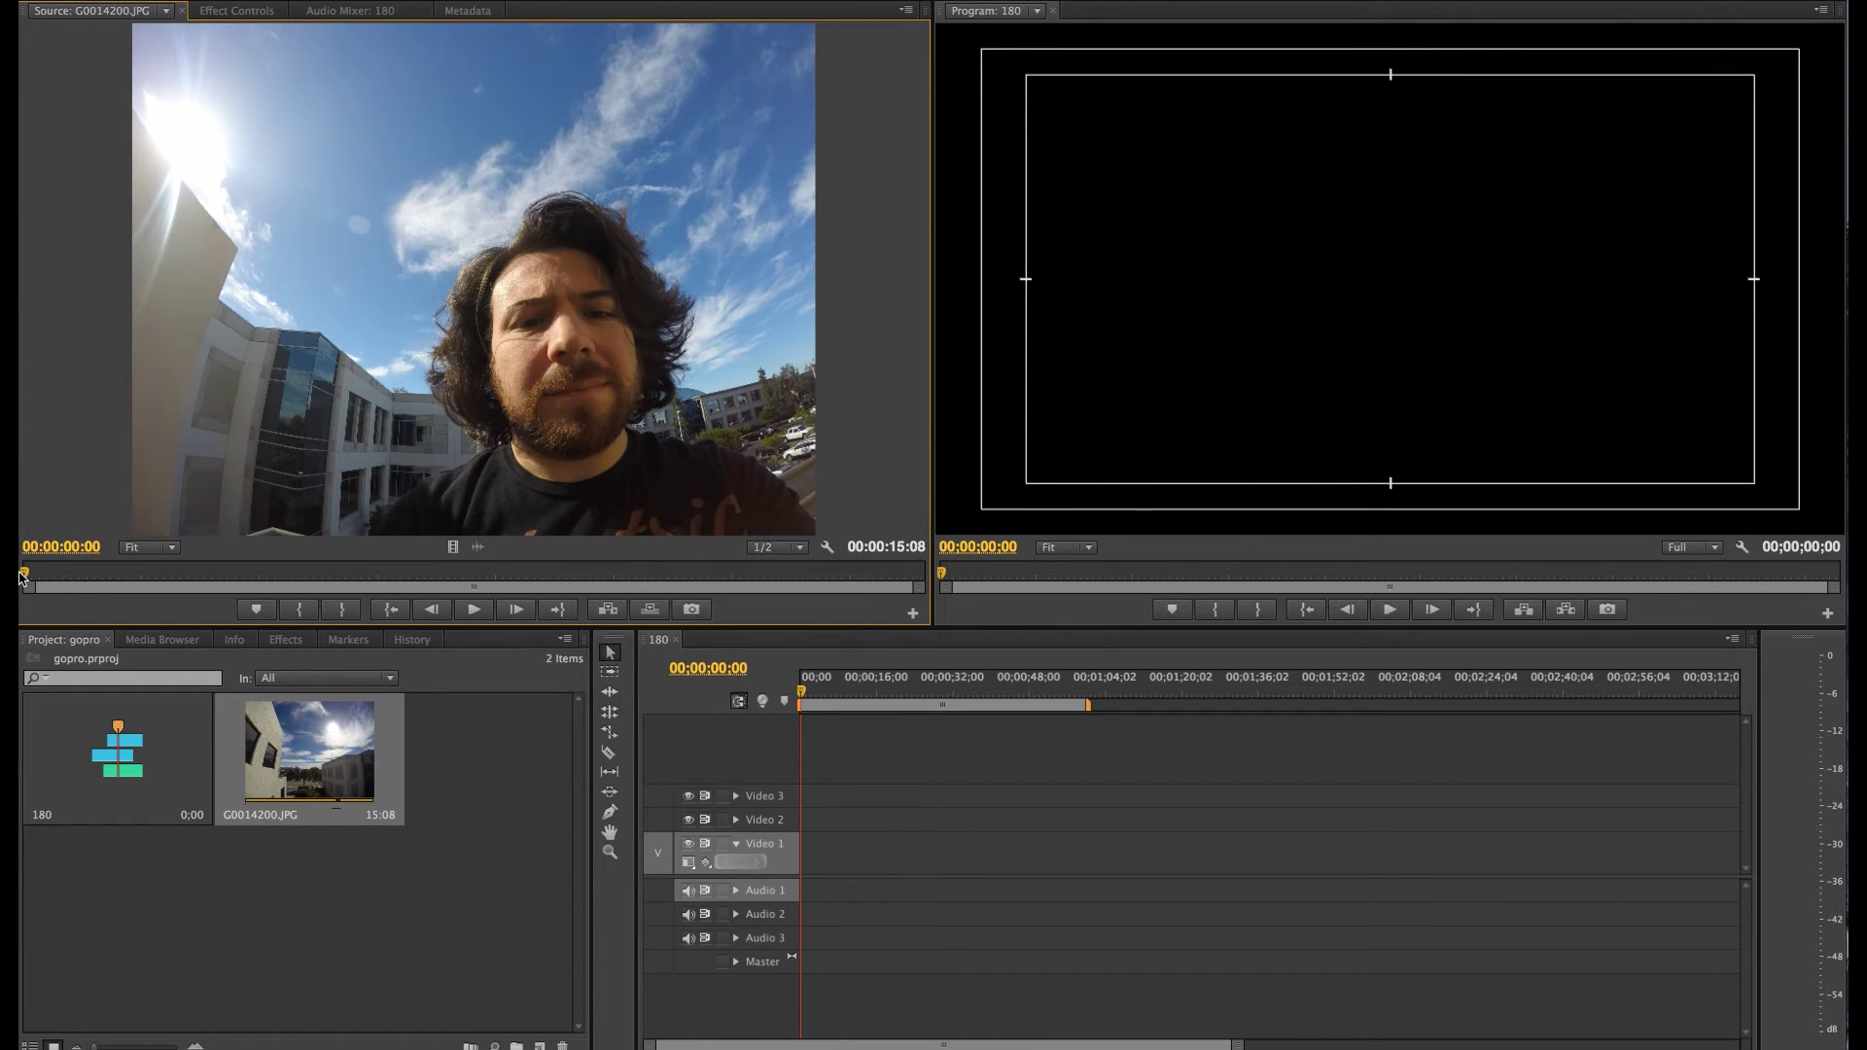
left_click_drag(29, 578, 46, 581)
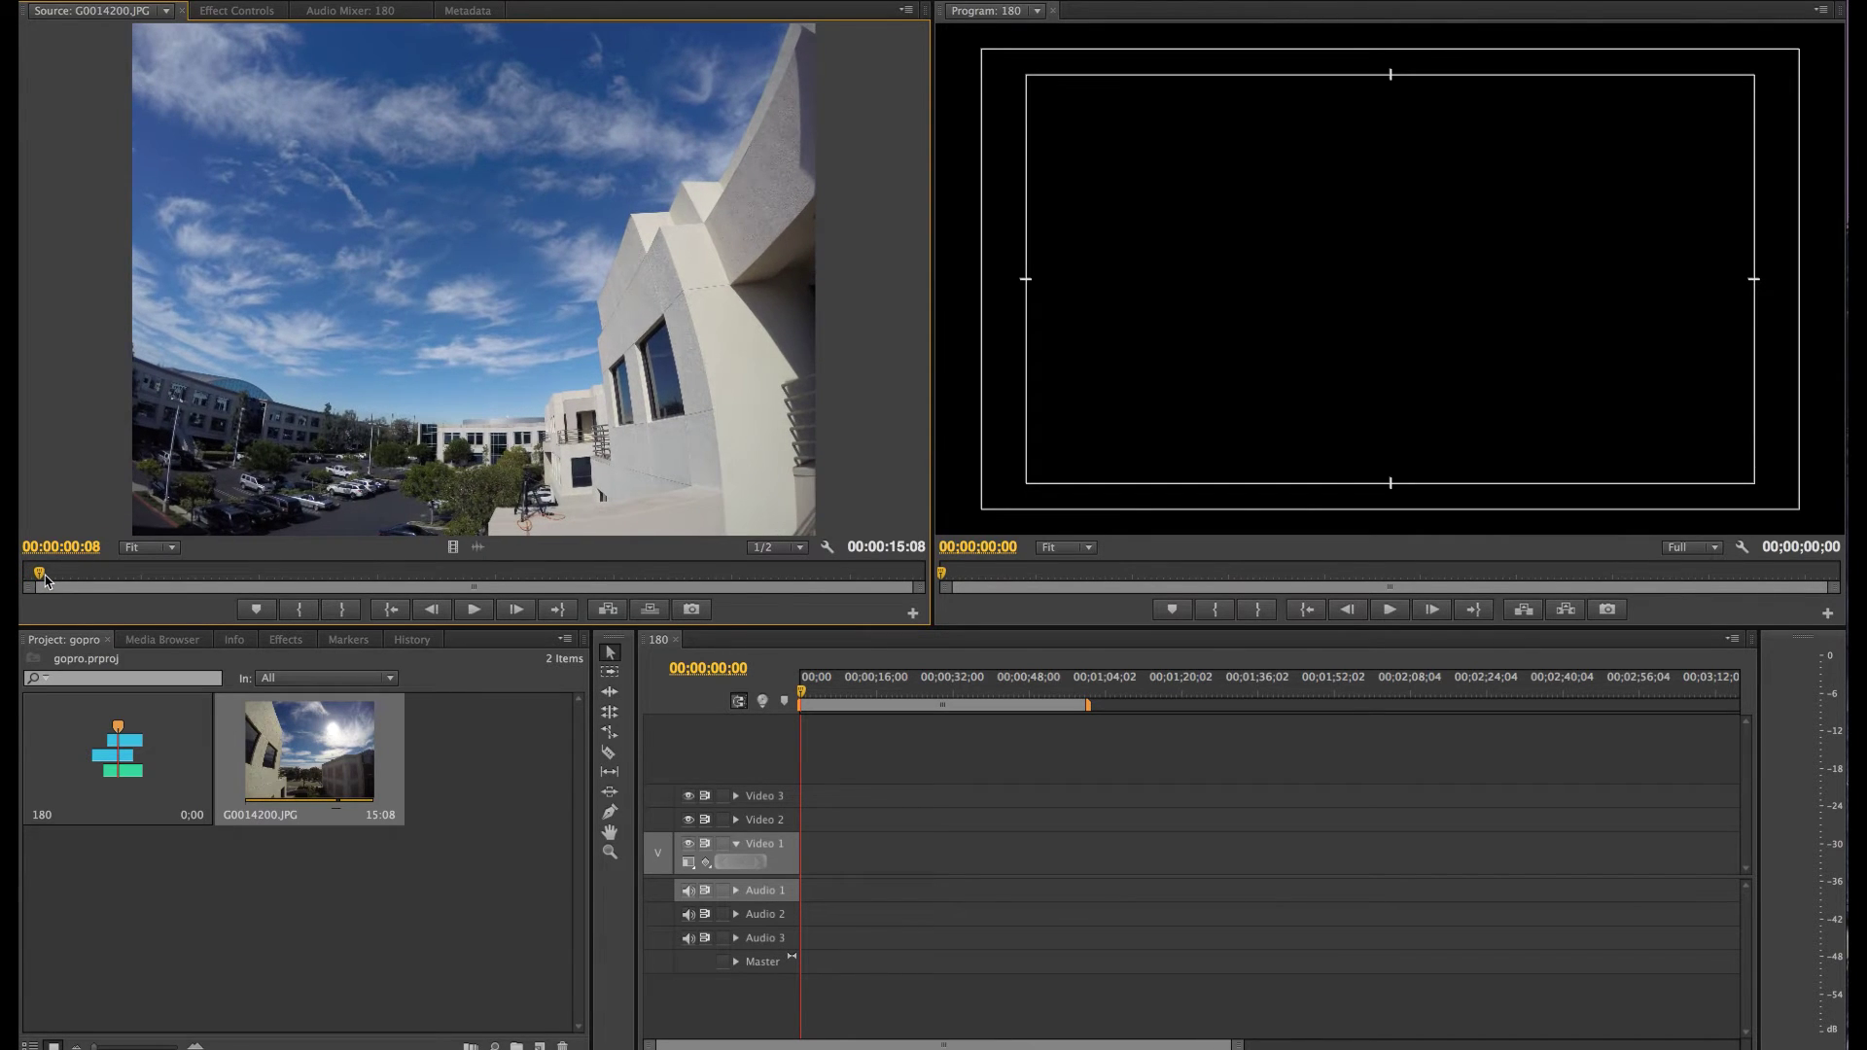
key("i")
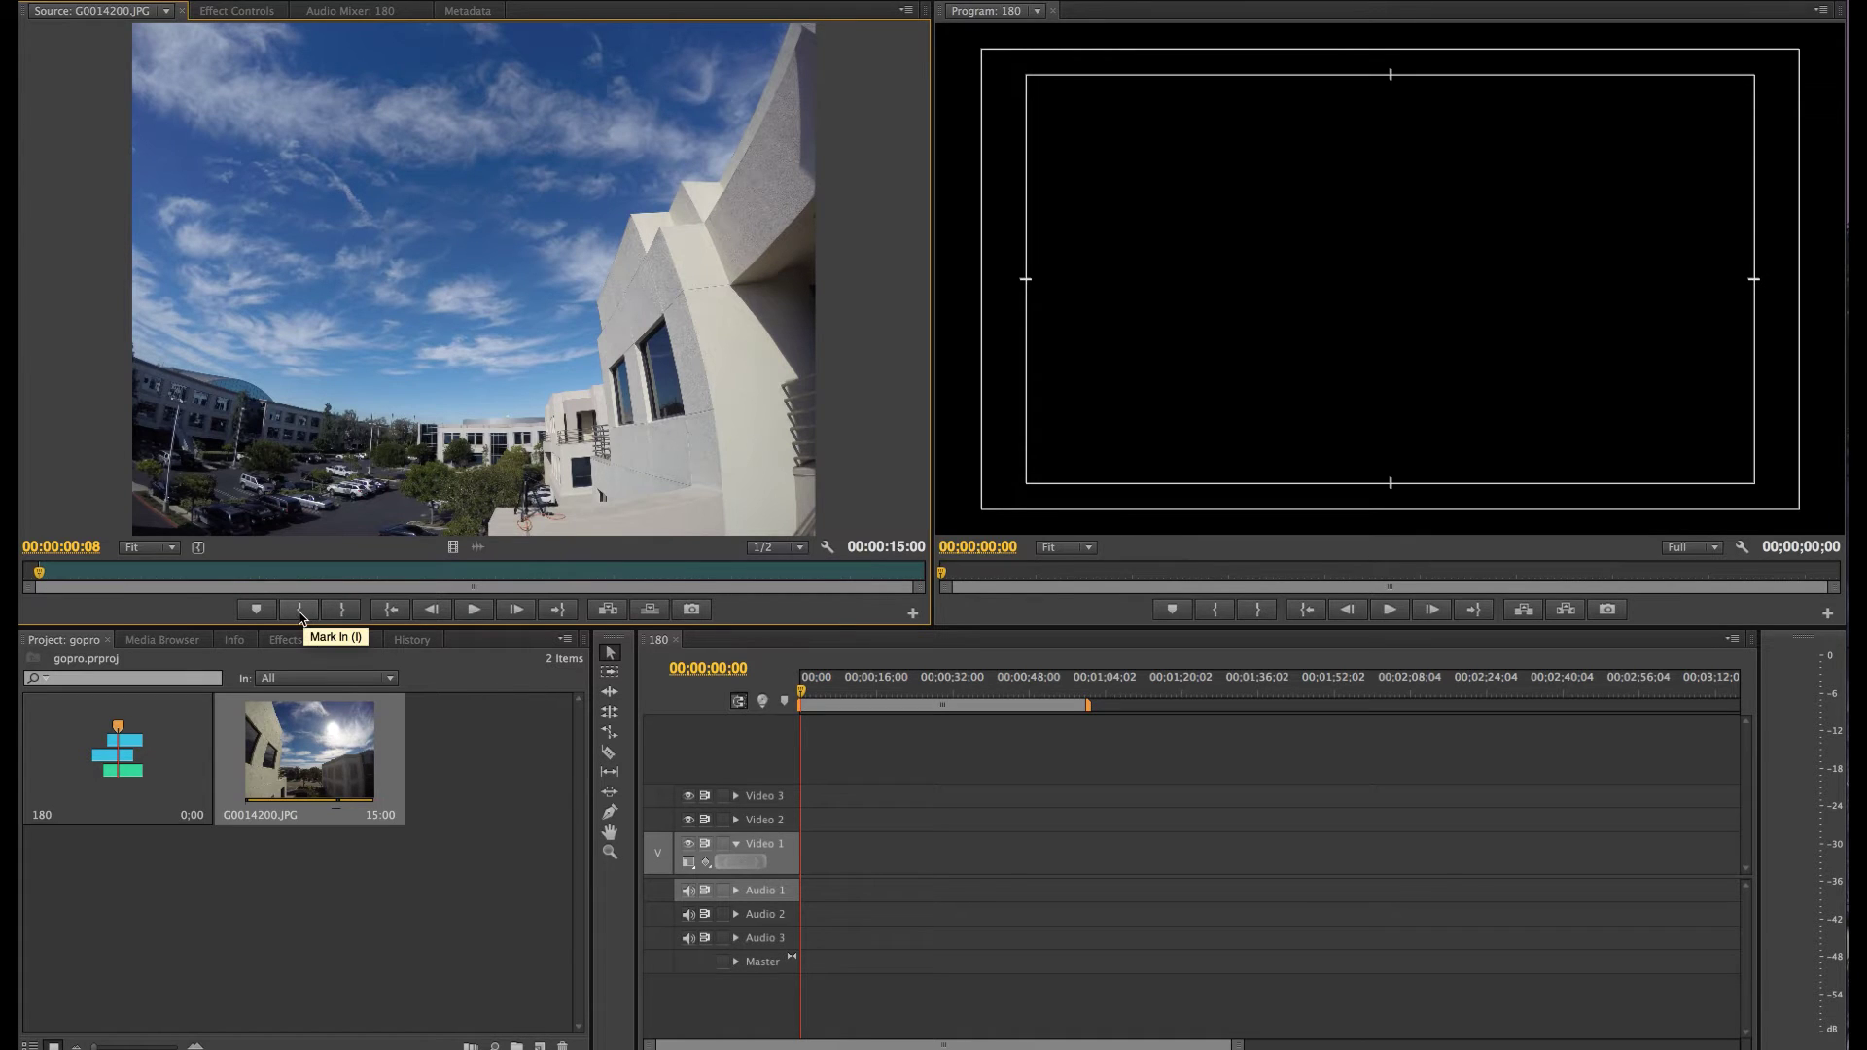
Mark the Out point at 00:00:12:09 and drag the 12:02 clip to the start of Video 1.
left_click_drag(277, 579, 754, 576)
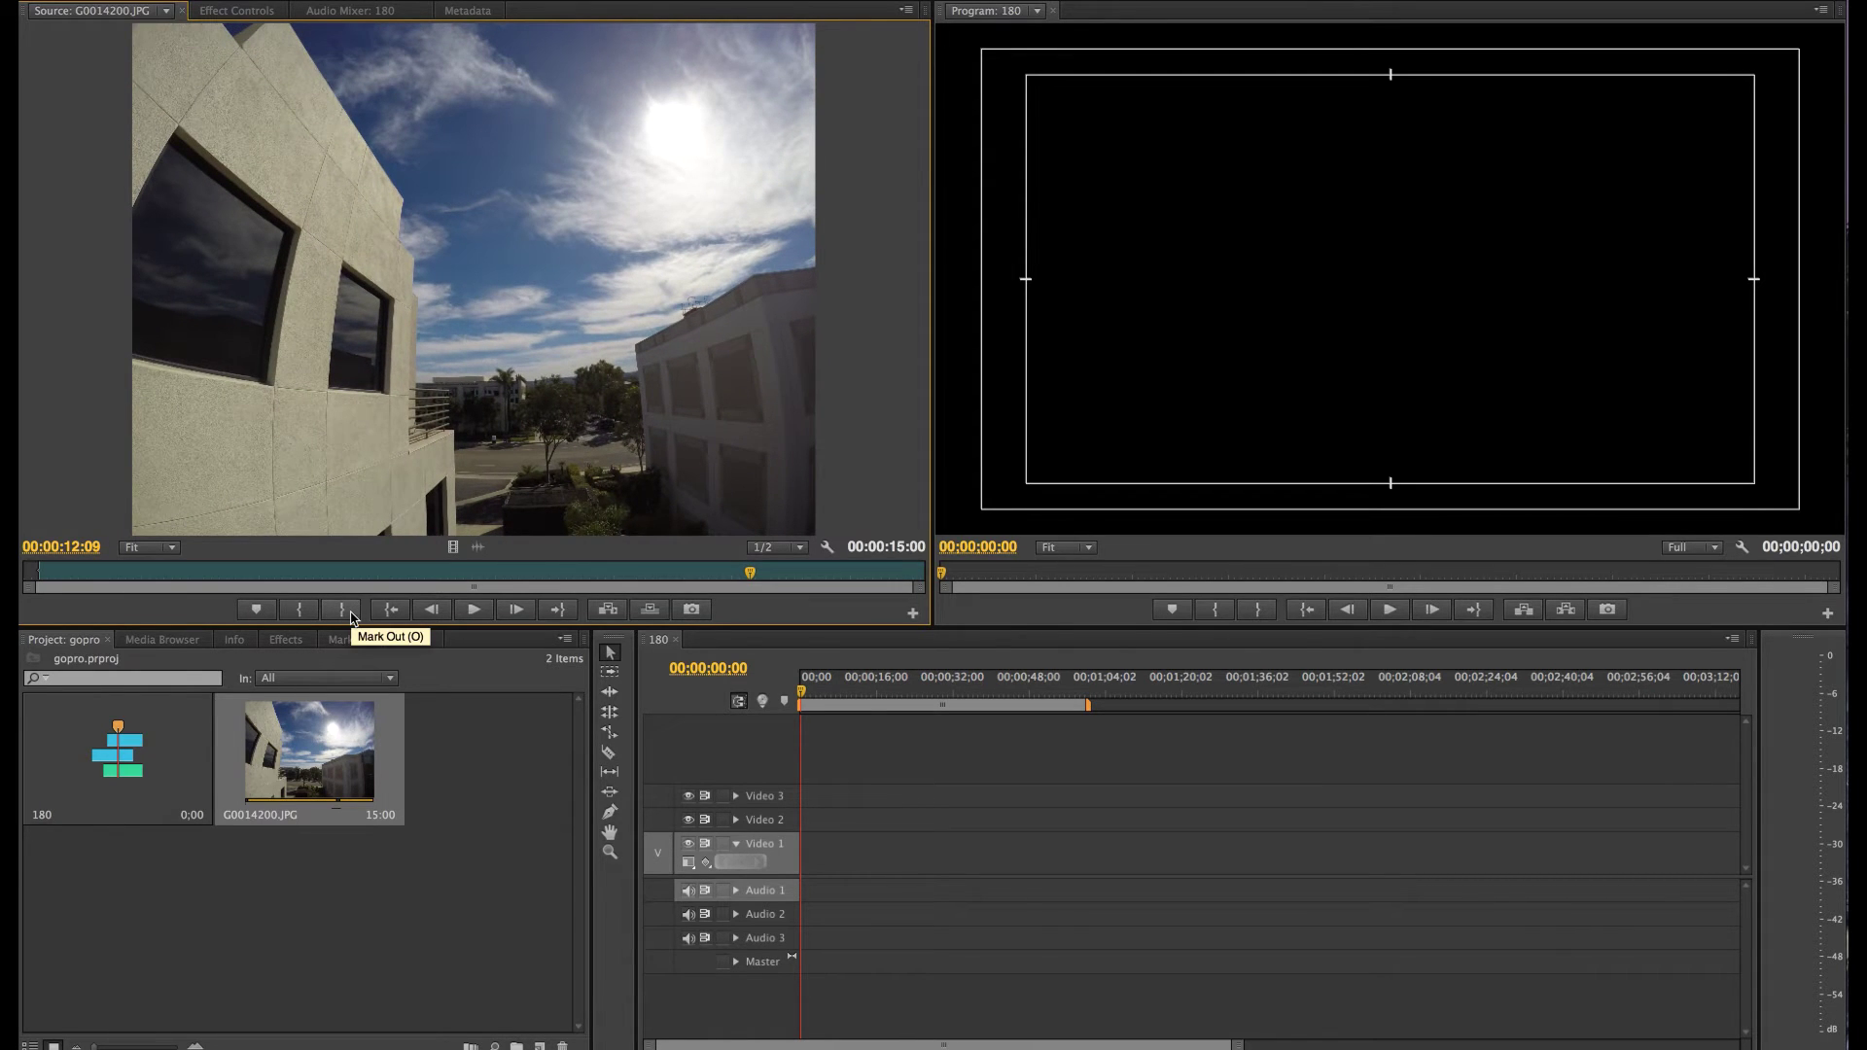
left_click(351, 617)
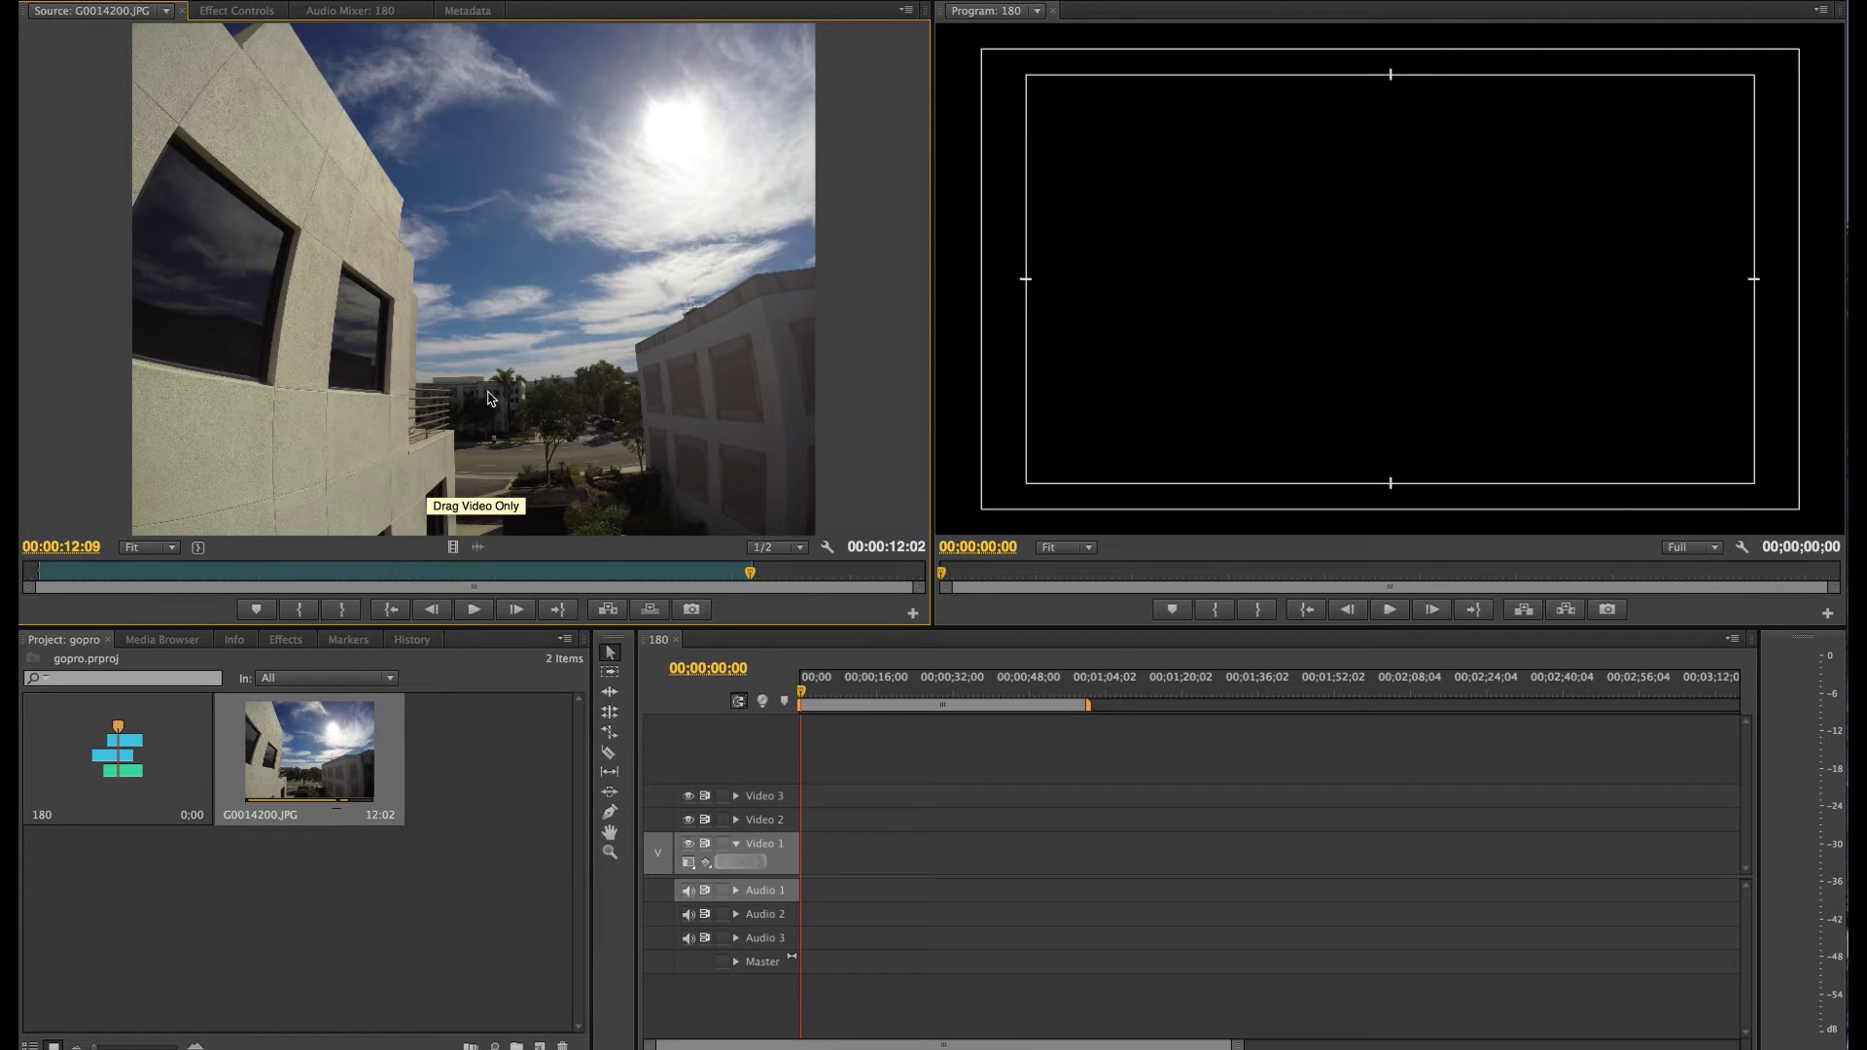
left_click_drag(468, 365, 883, 789)
left_click_drag(824, 860, 815, 858)
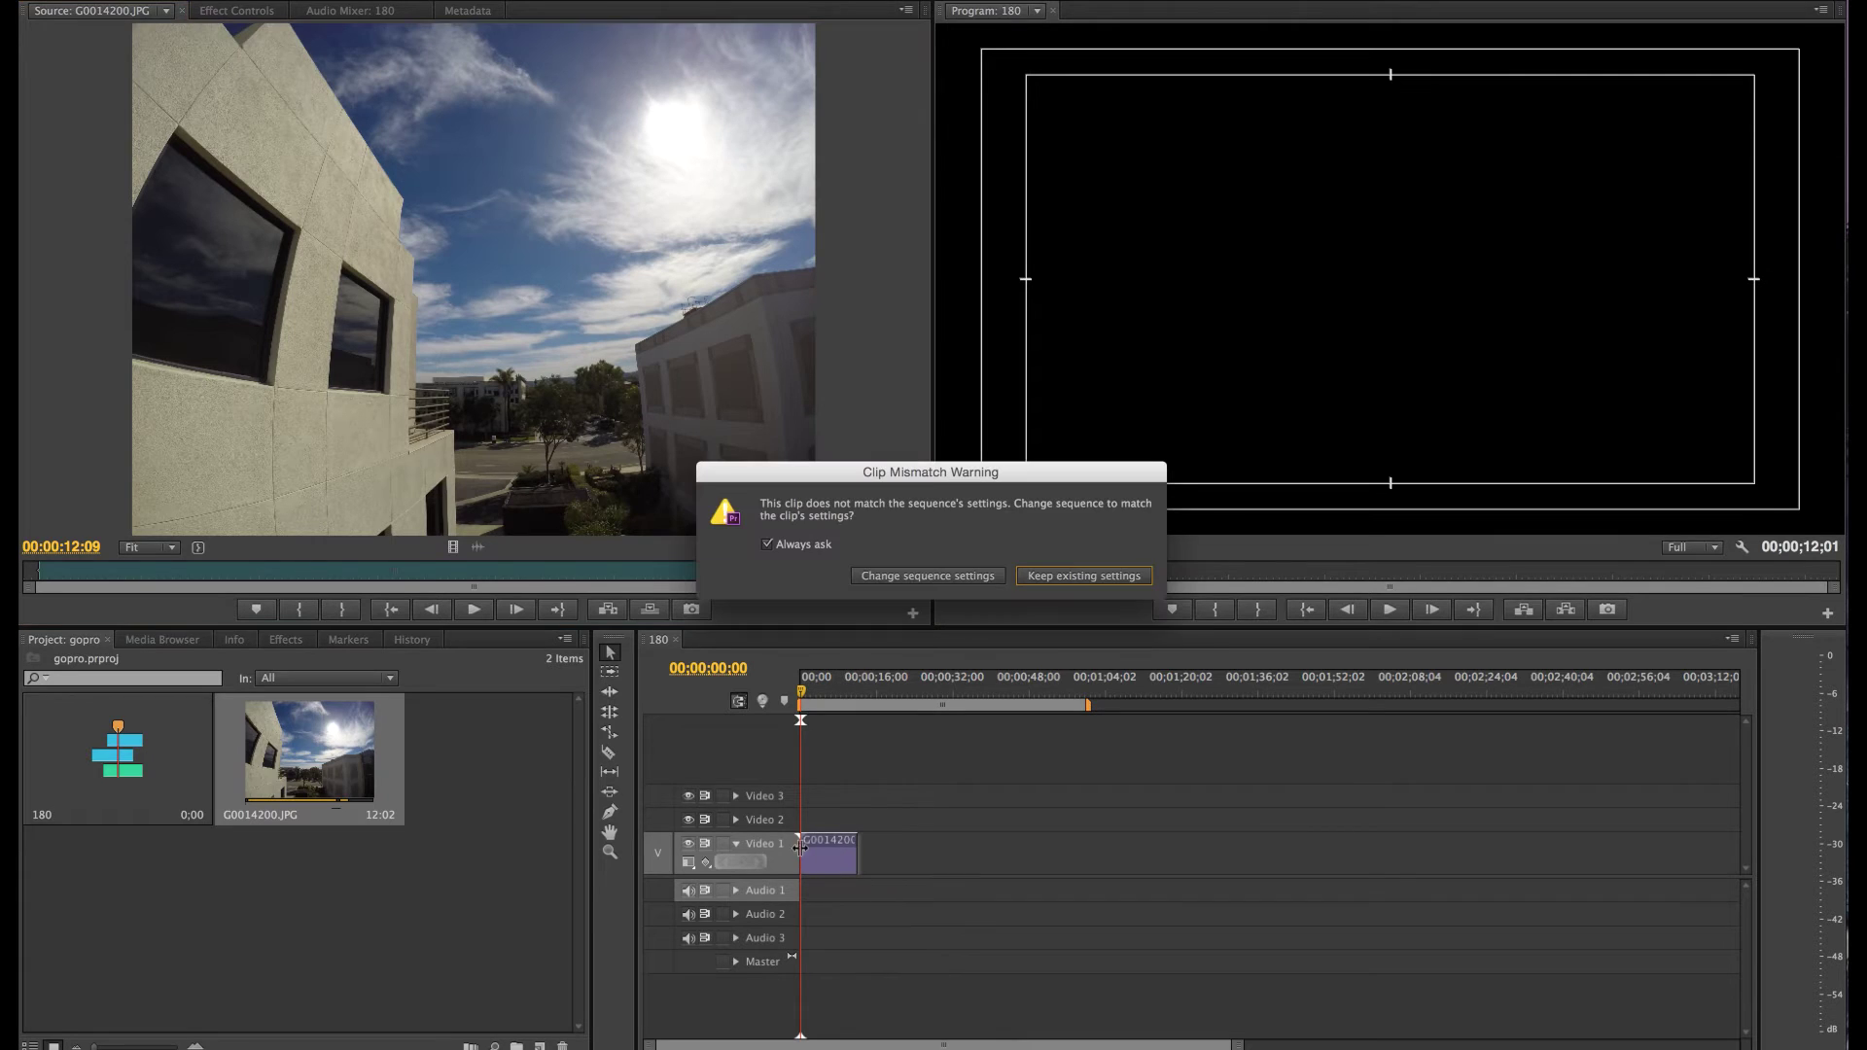
Keep the existing 1920x1080 sequence settings and load the Video 1 clip into the source view.
left_click(1083, 575)
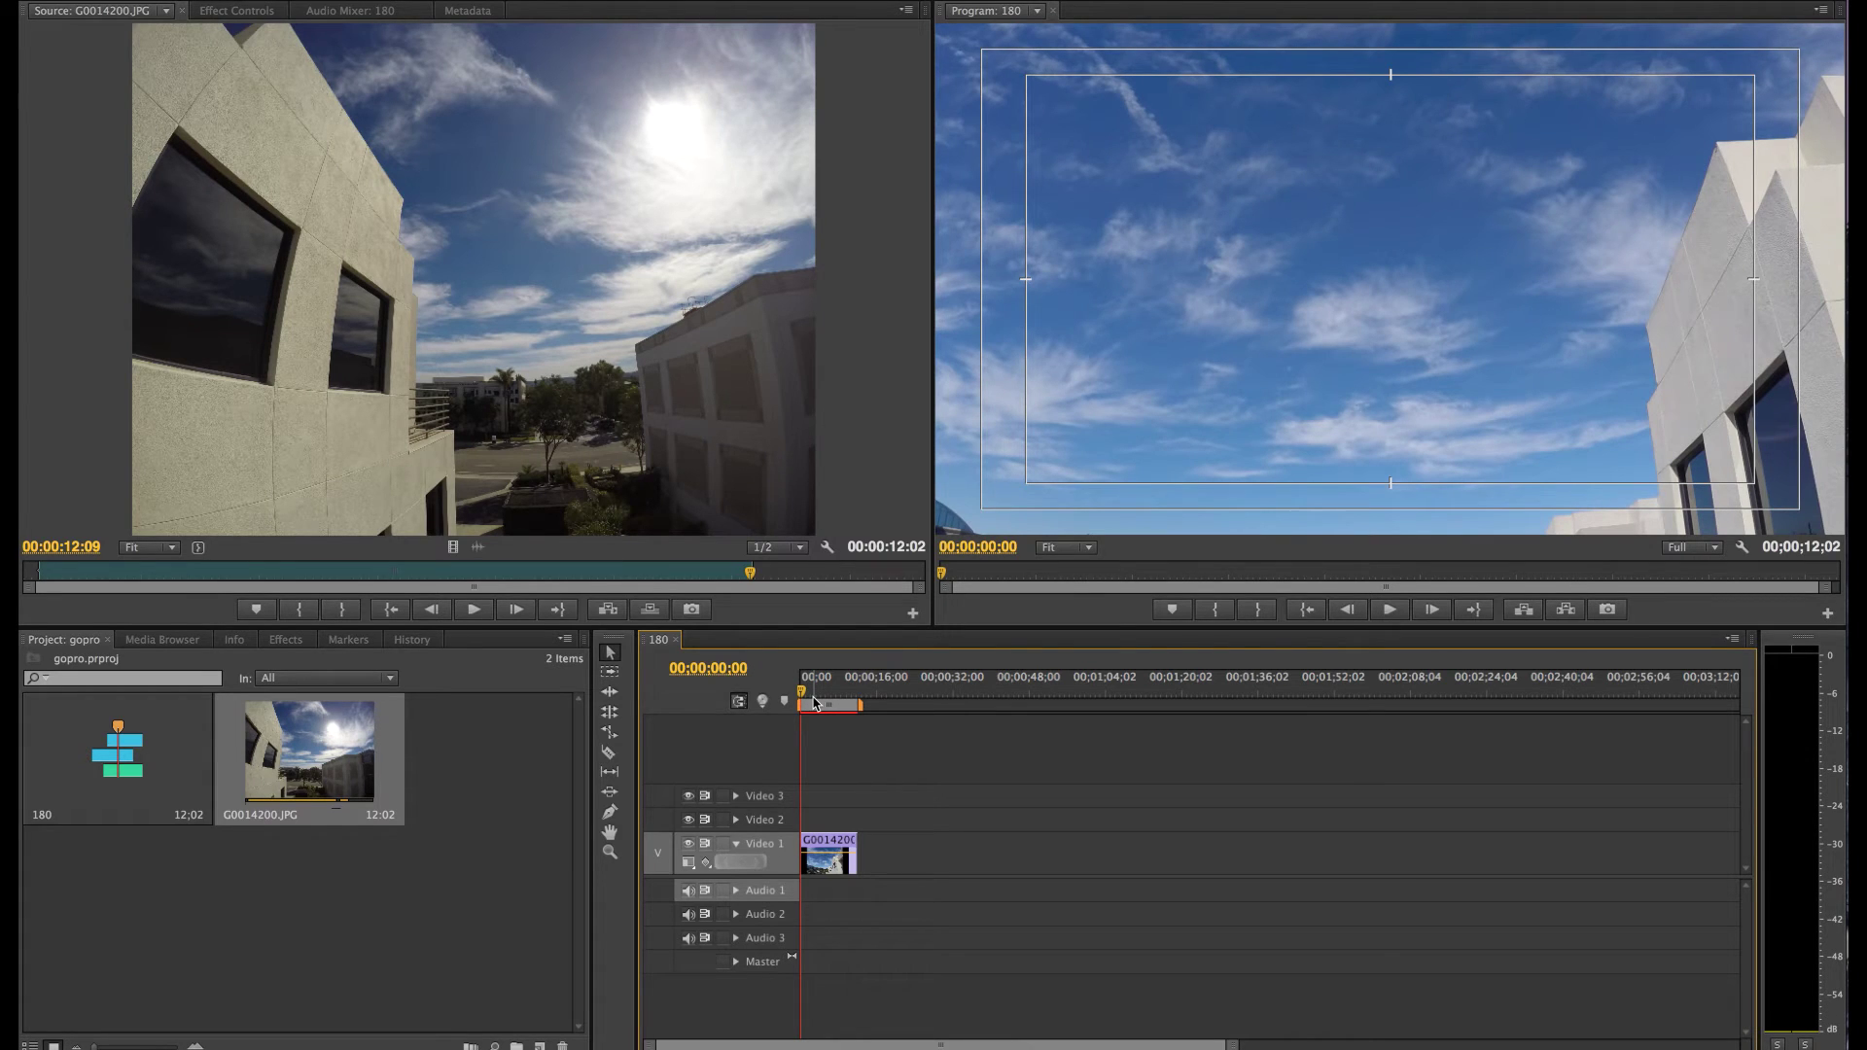
double_click(822, 842)
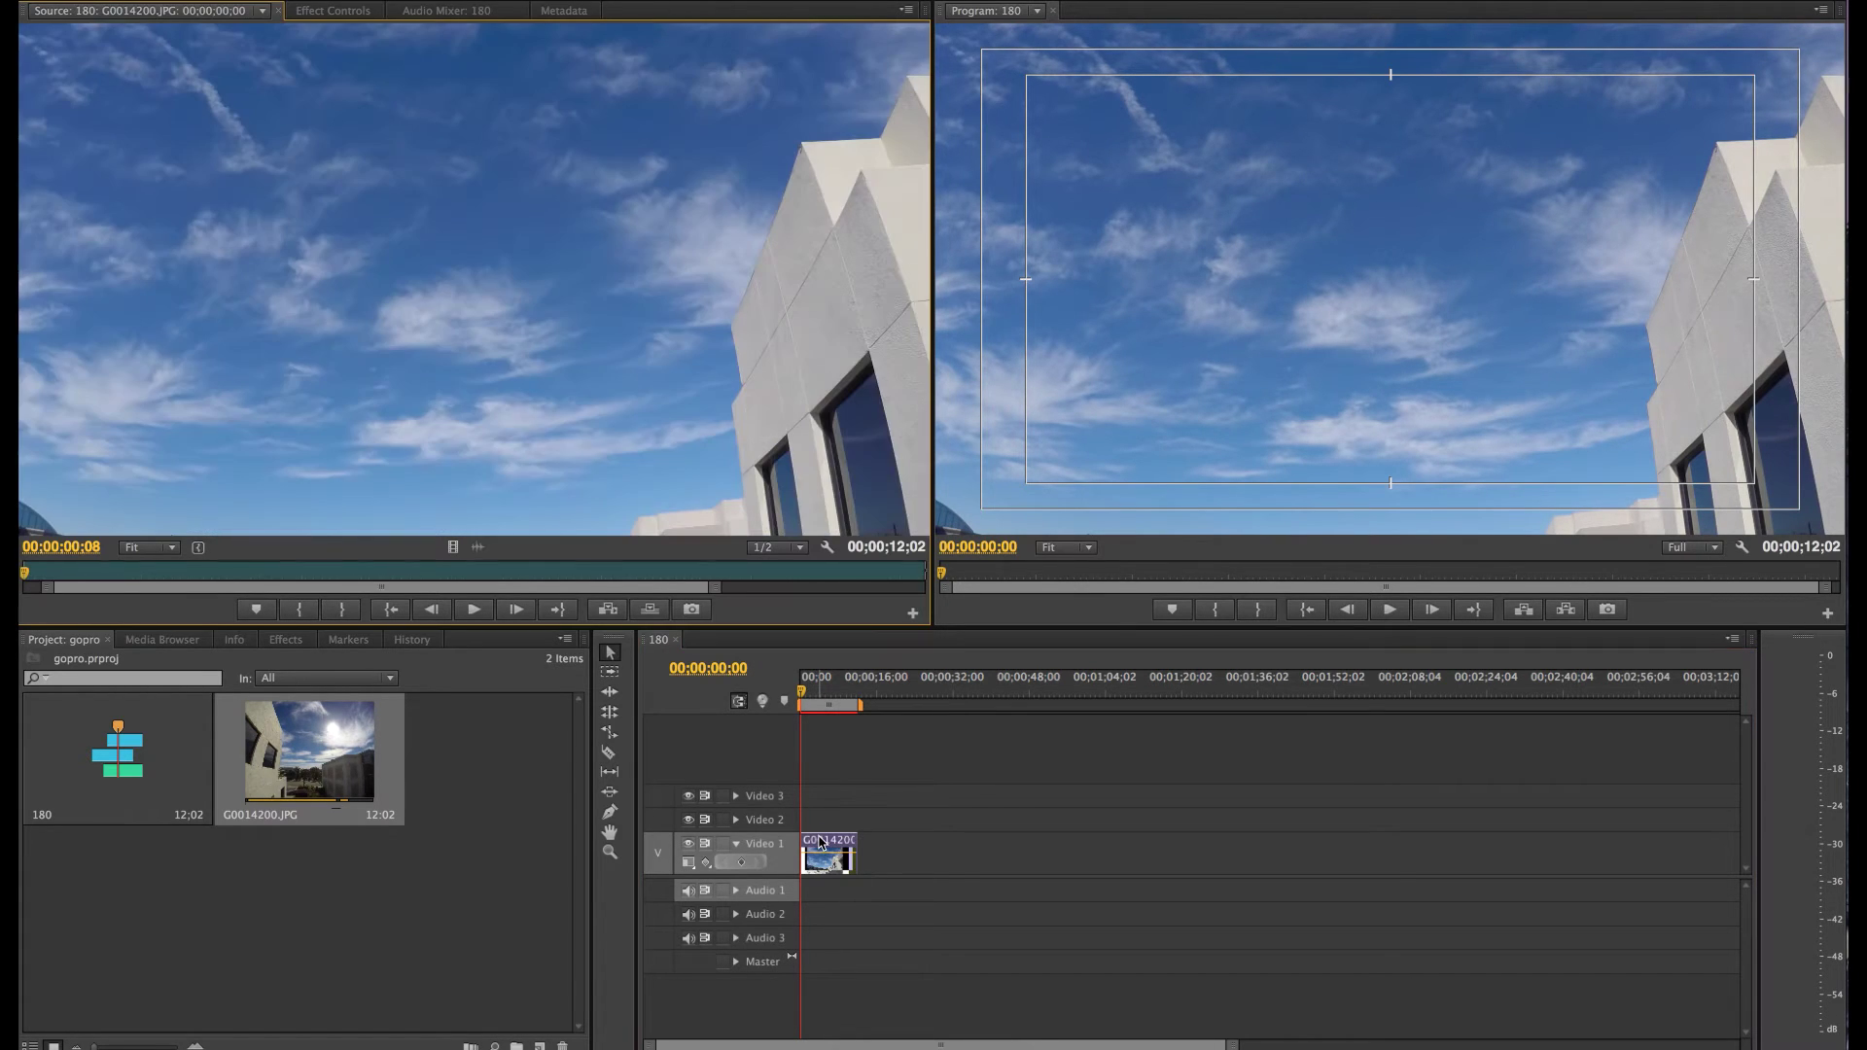
In Effect Controls, set the clip's Motion Scale to 64, then drag it to 70 to fill the frame.
left_click(343, 12)
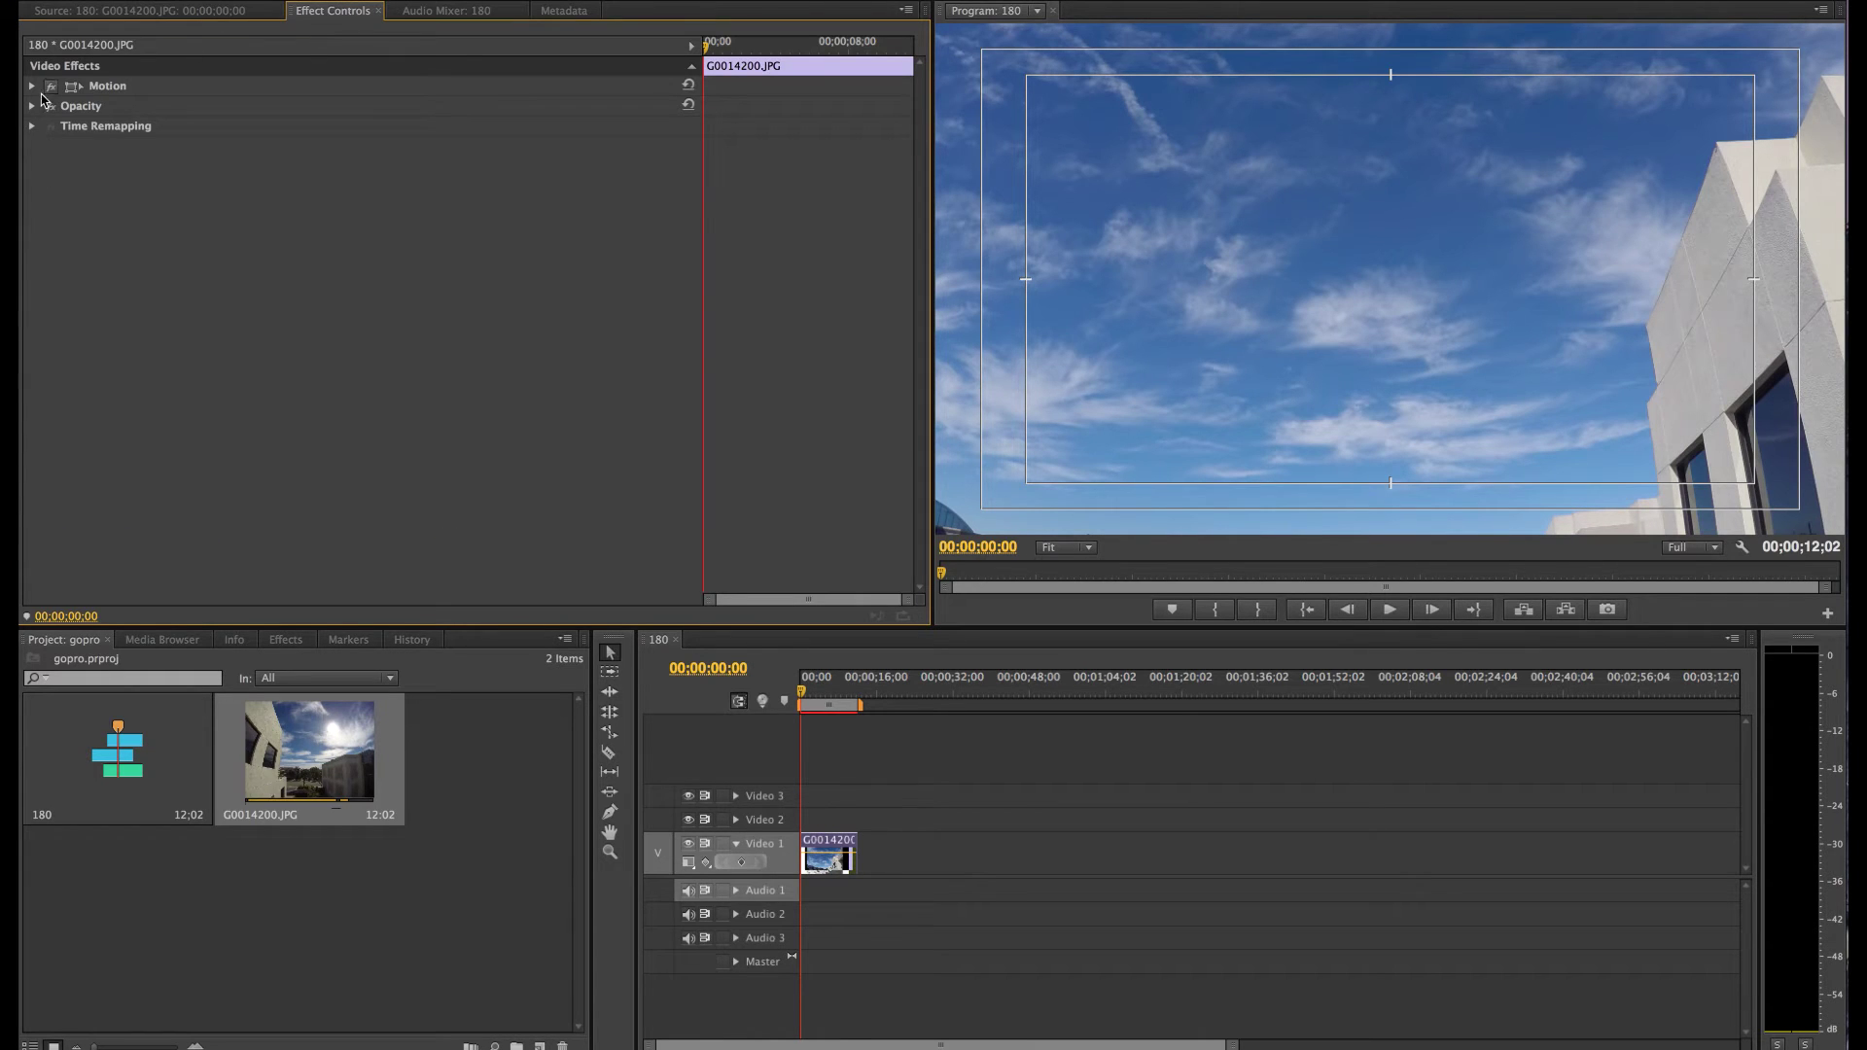
left_click(32, 85)
left_click(377, 128)
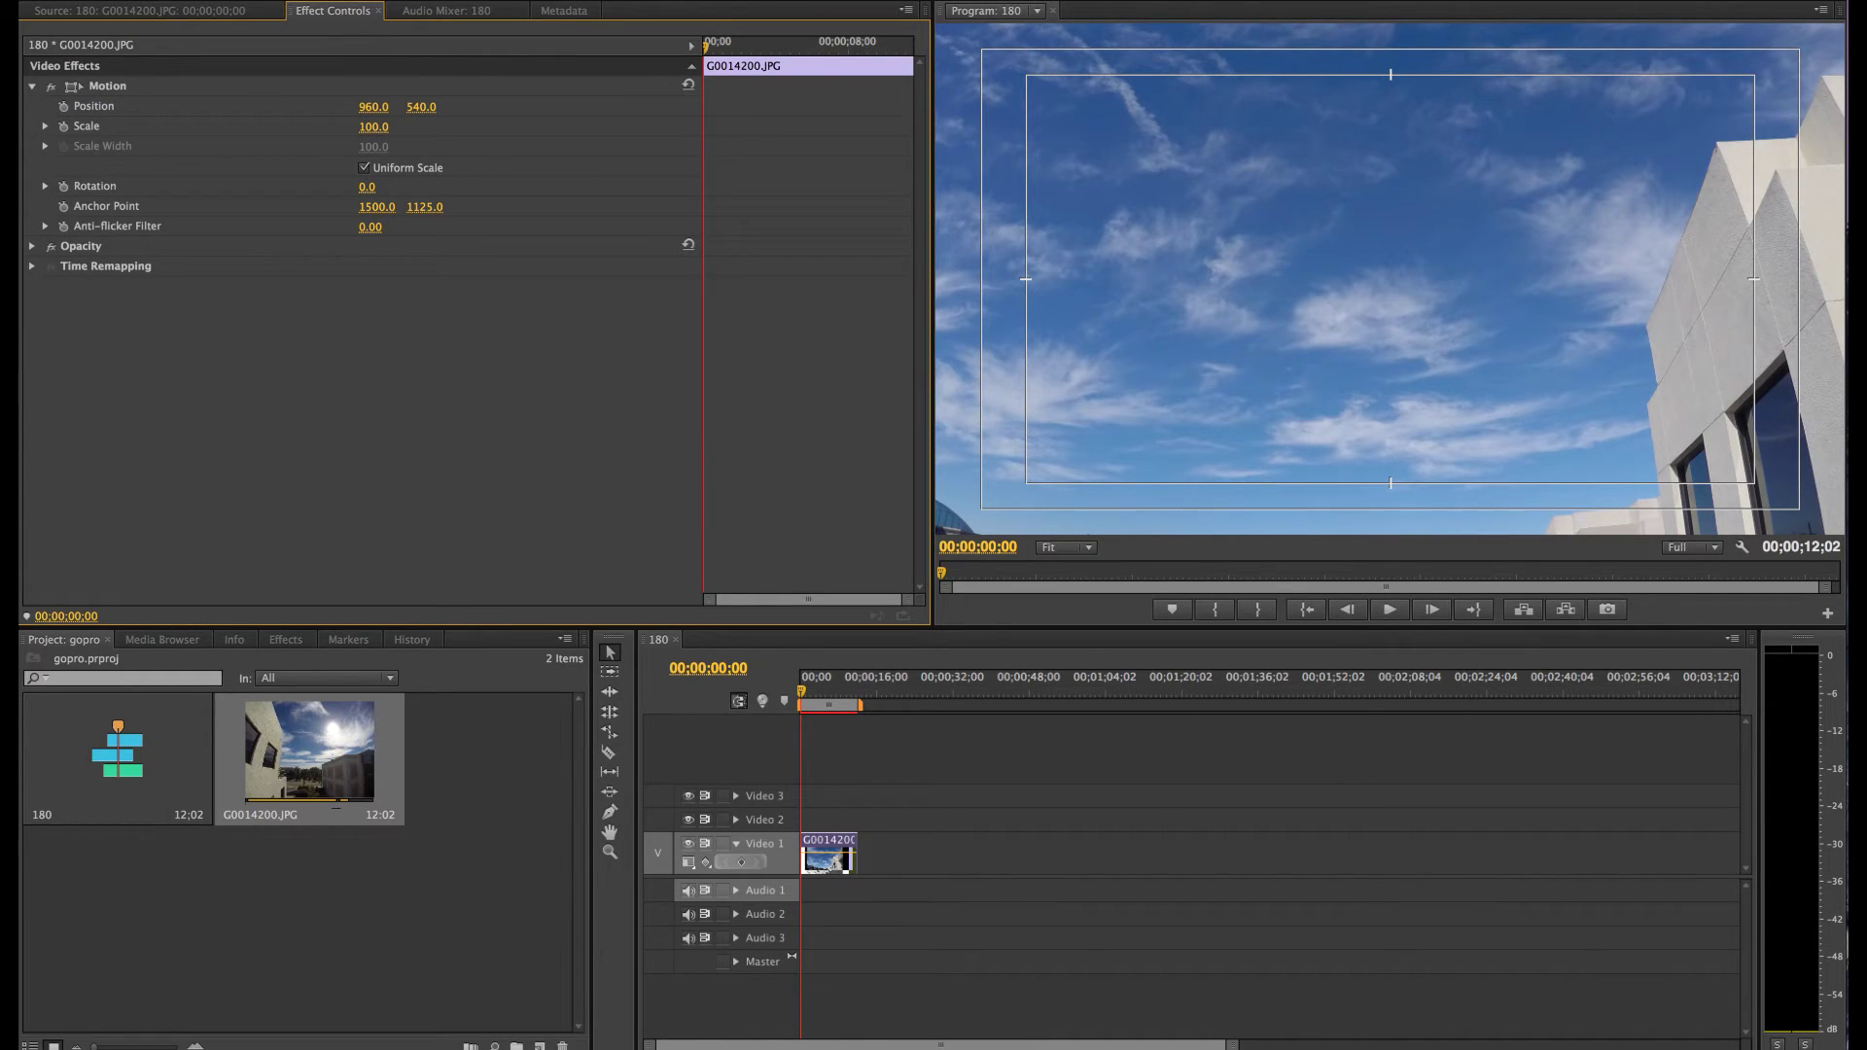
type("64")
key("Return")
left_click_drag(370, 128, 570, 112)
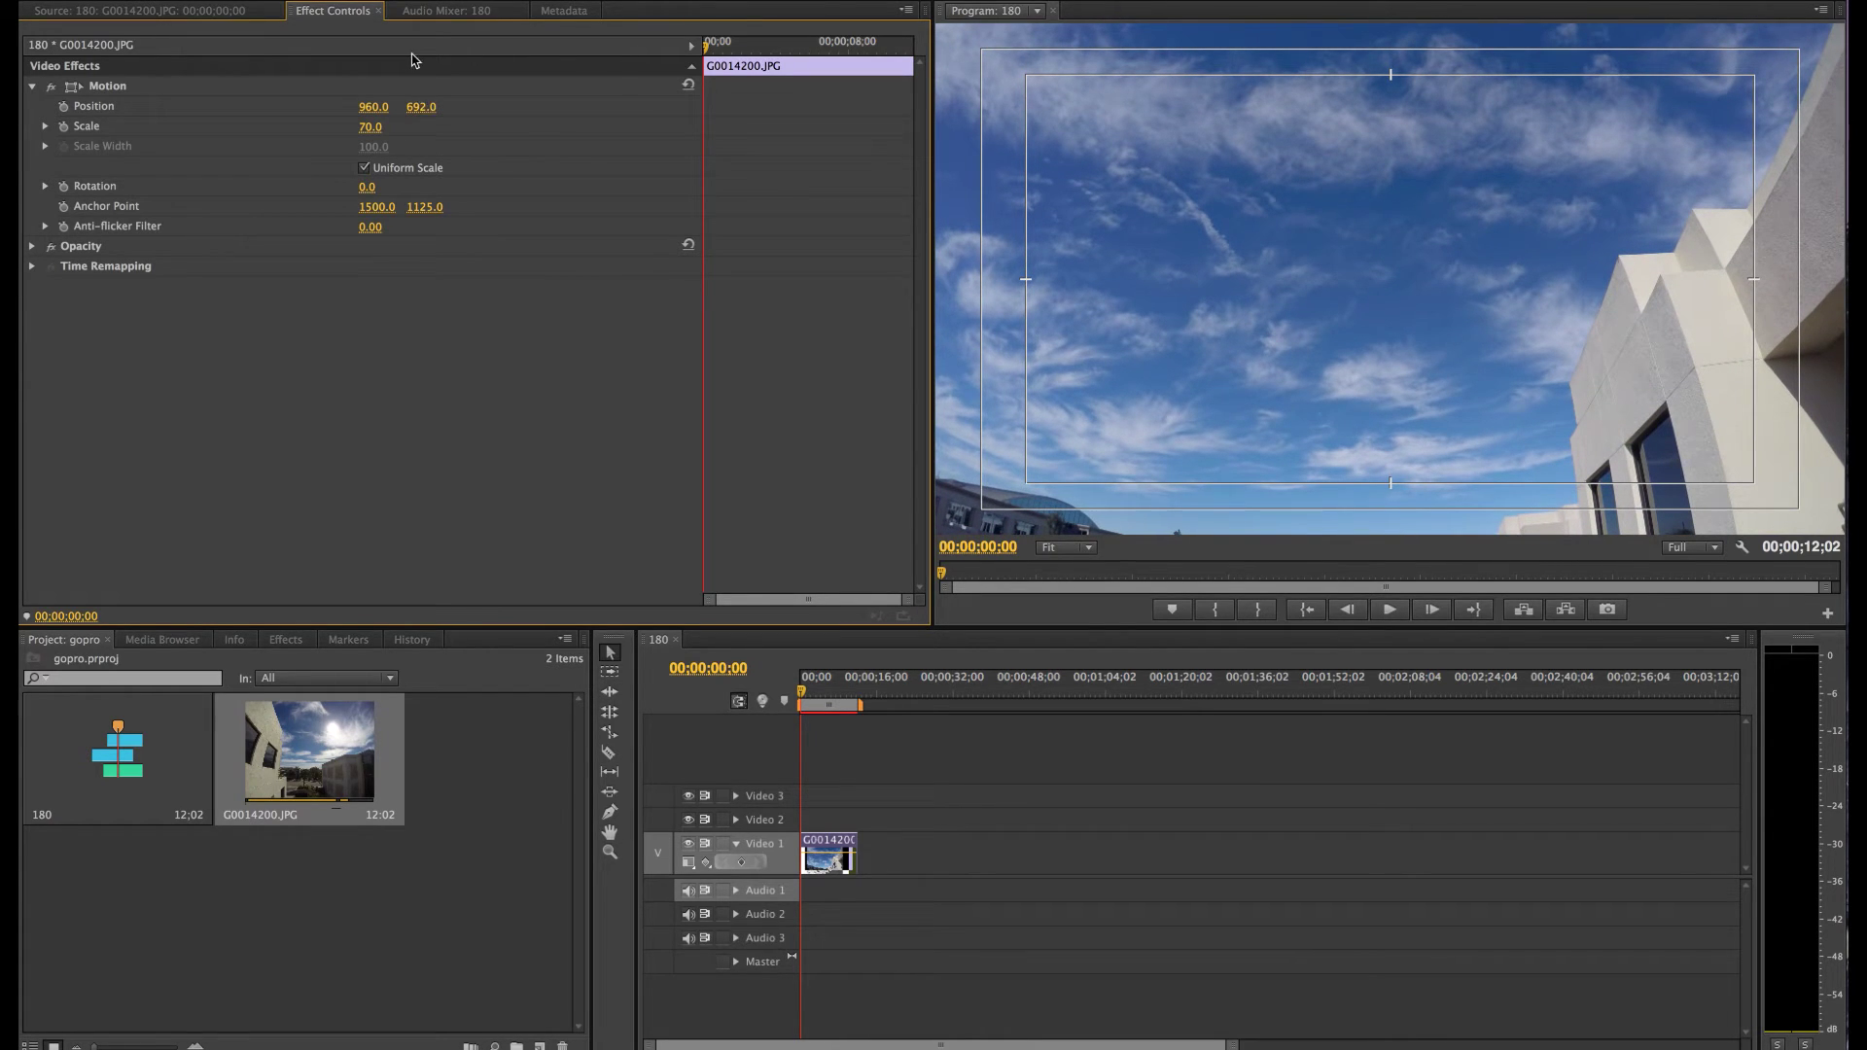
Scrub and play back the sequence to preview the timelapse framing.
left_click_drag(812, 698, 768, 694)
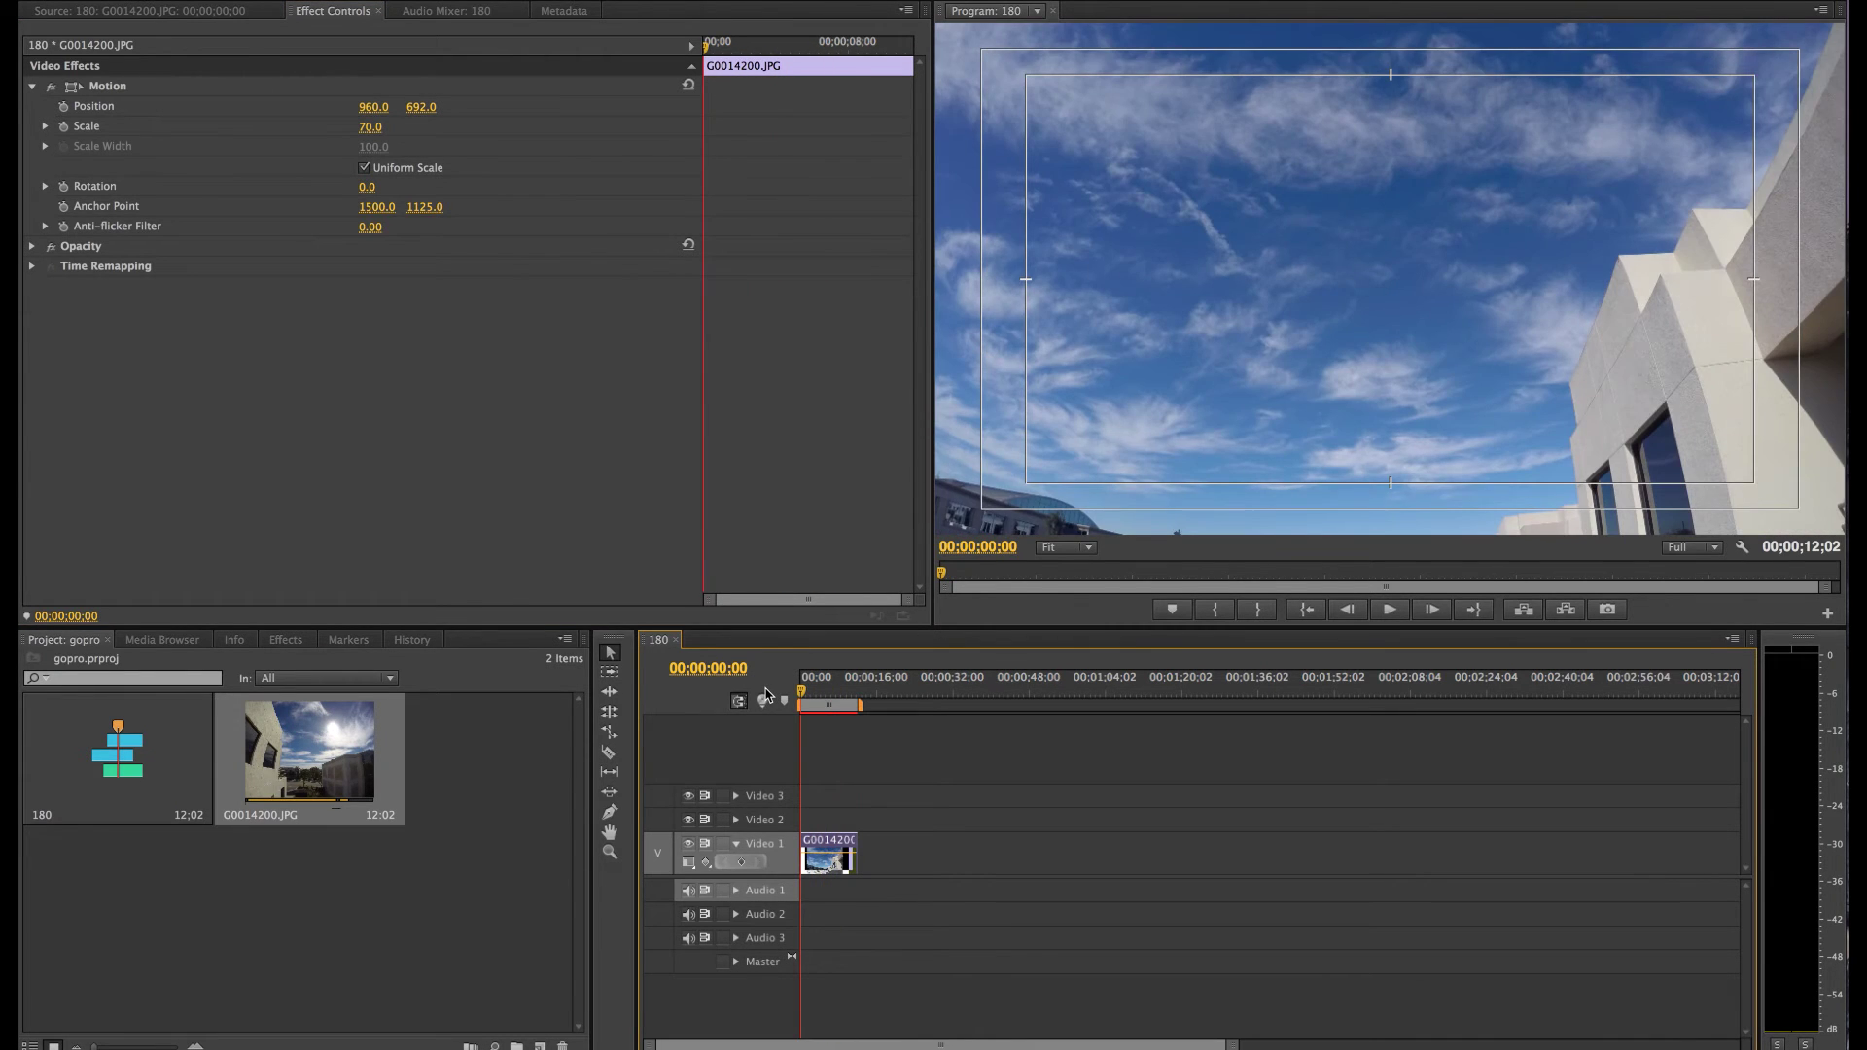
key("space")
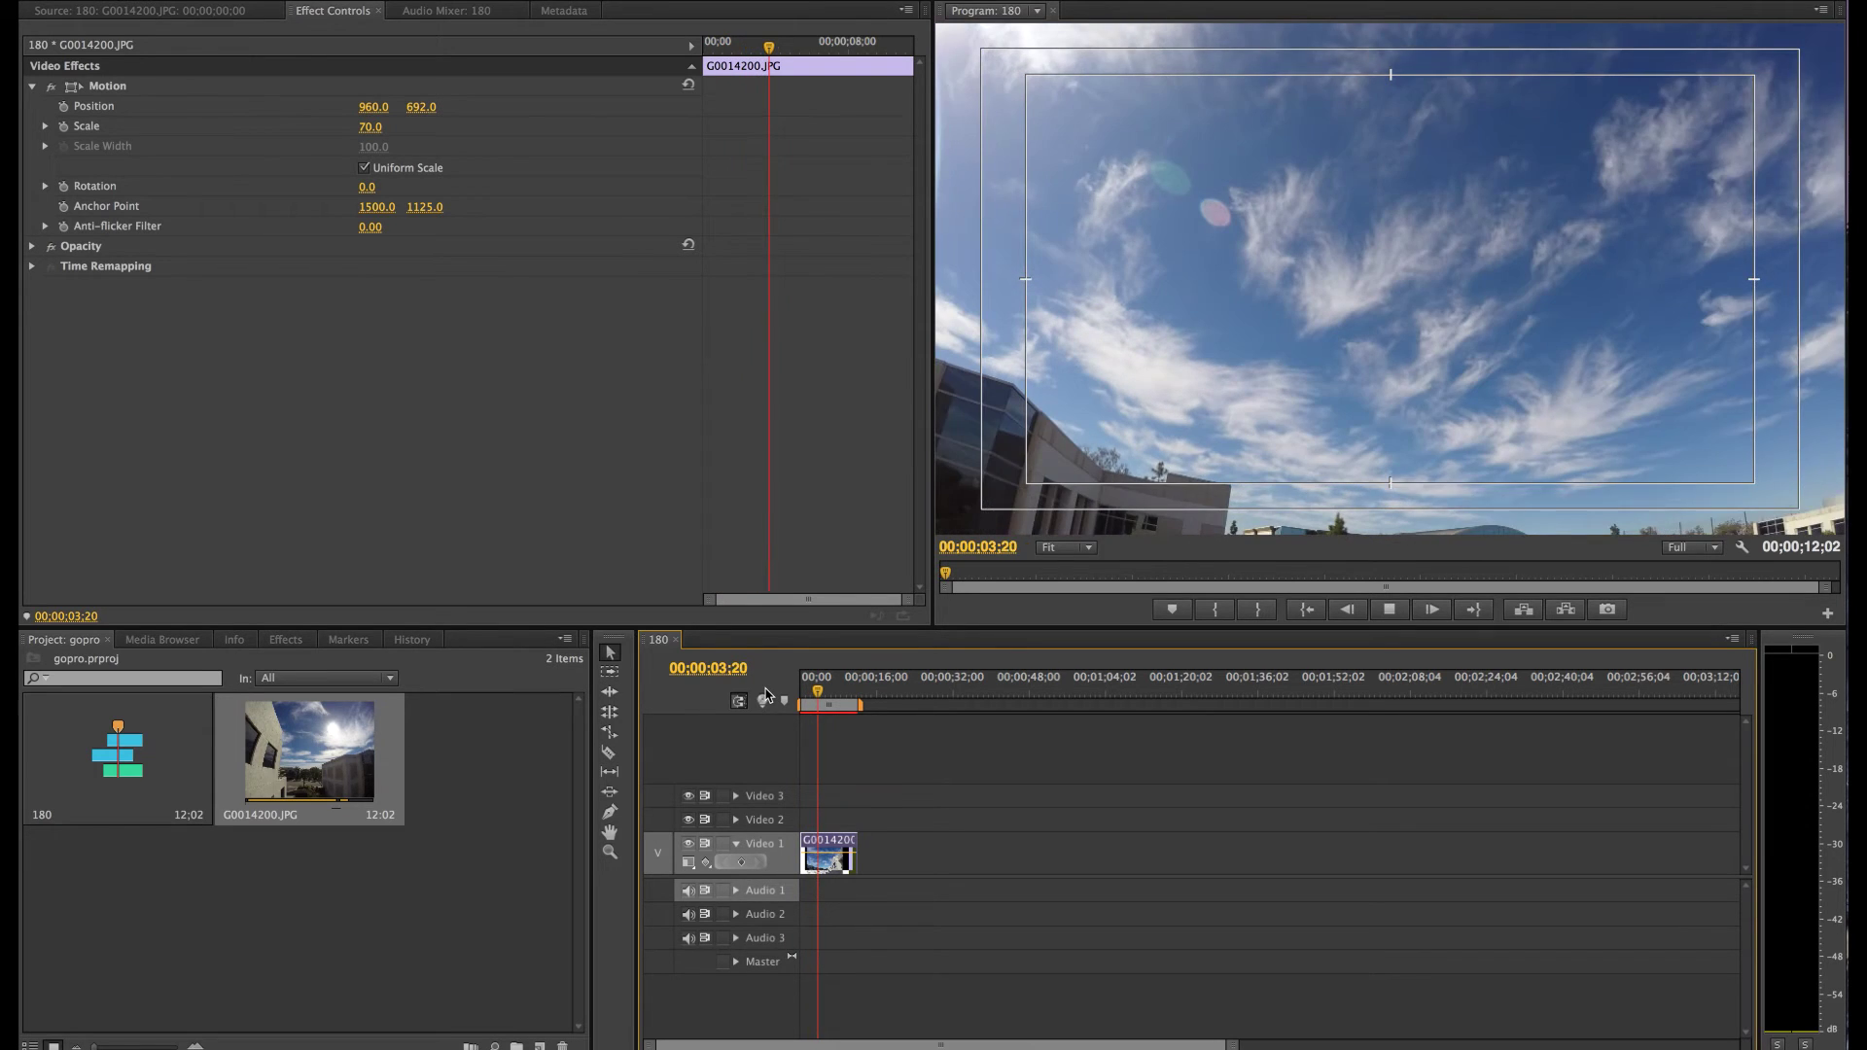
key("space")
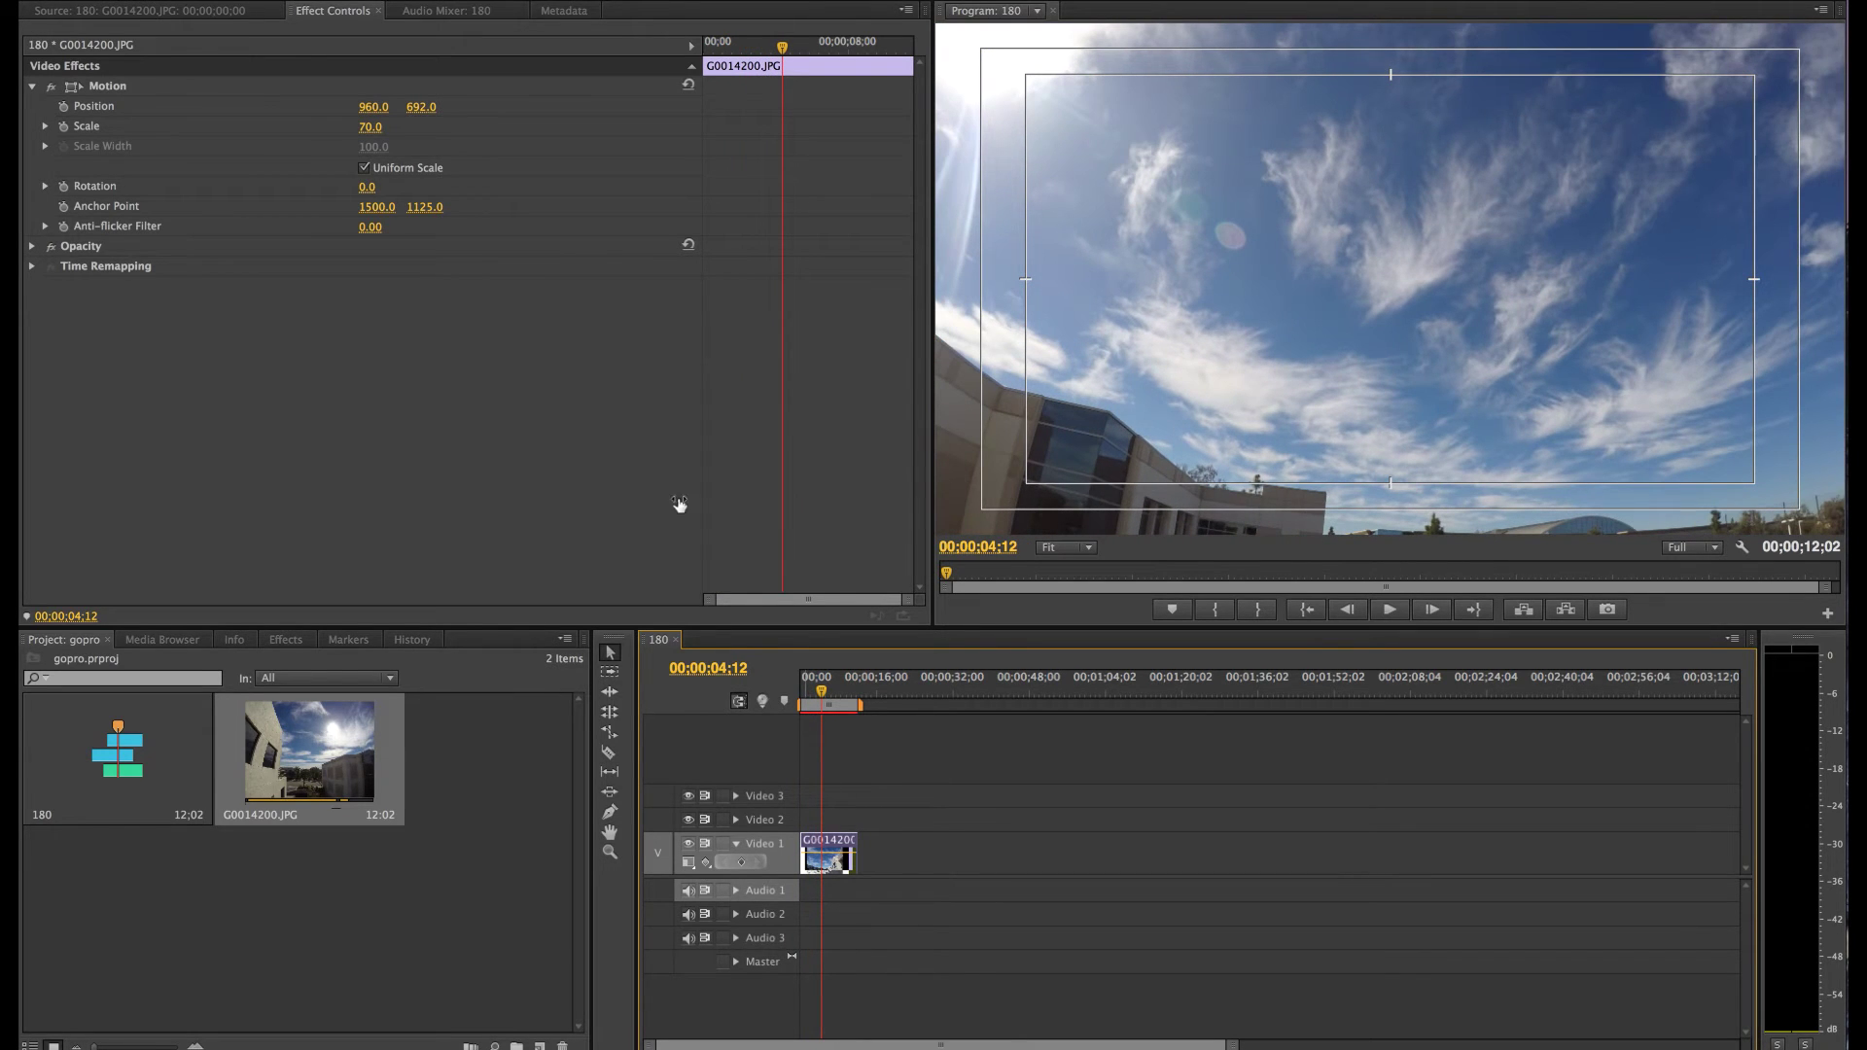
left_click(187, 0)
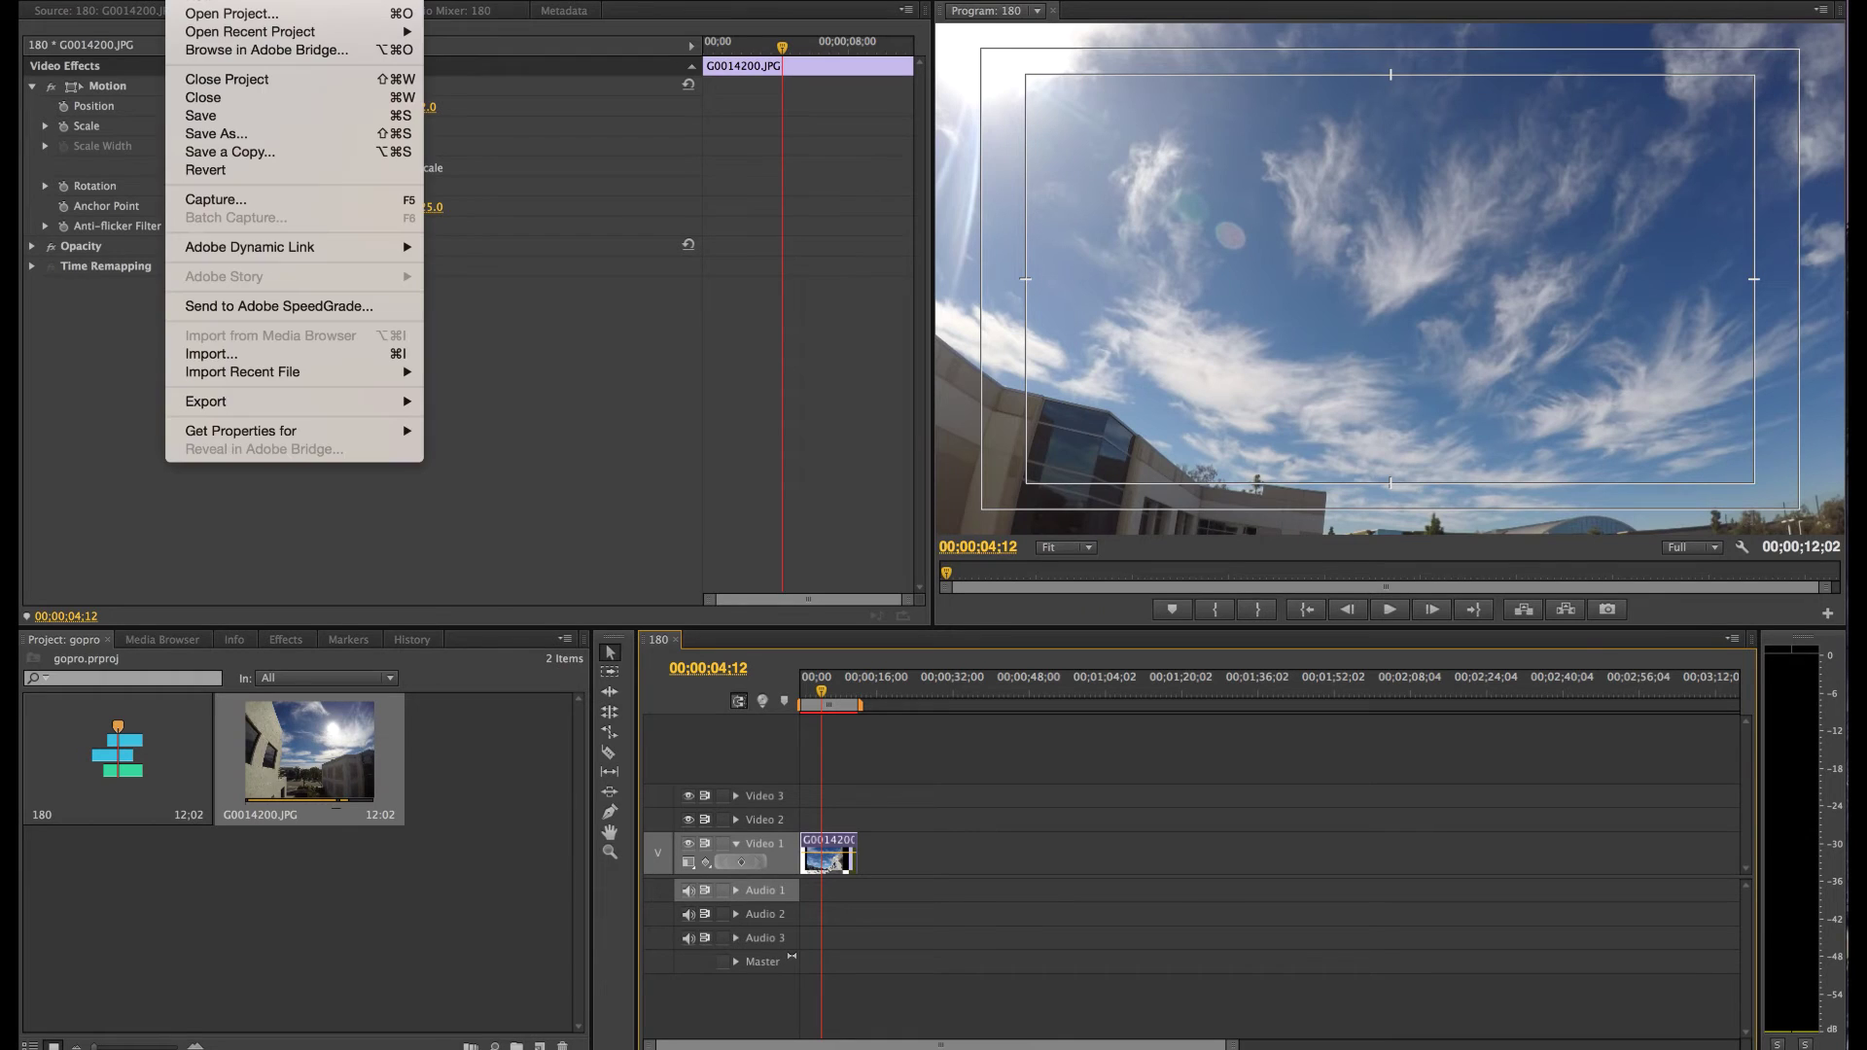
Export media as H.264 using the YouTube HD 1080p 29.97 preset, producing 180.mp4.
mouse_move(340, 401)
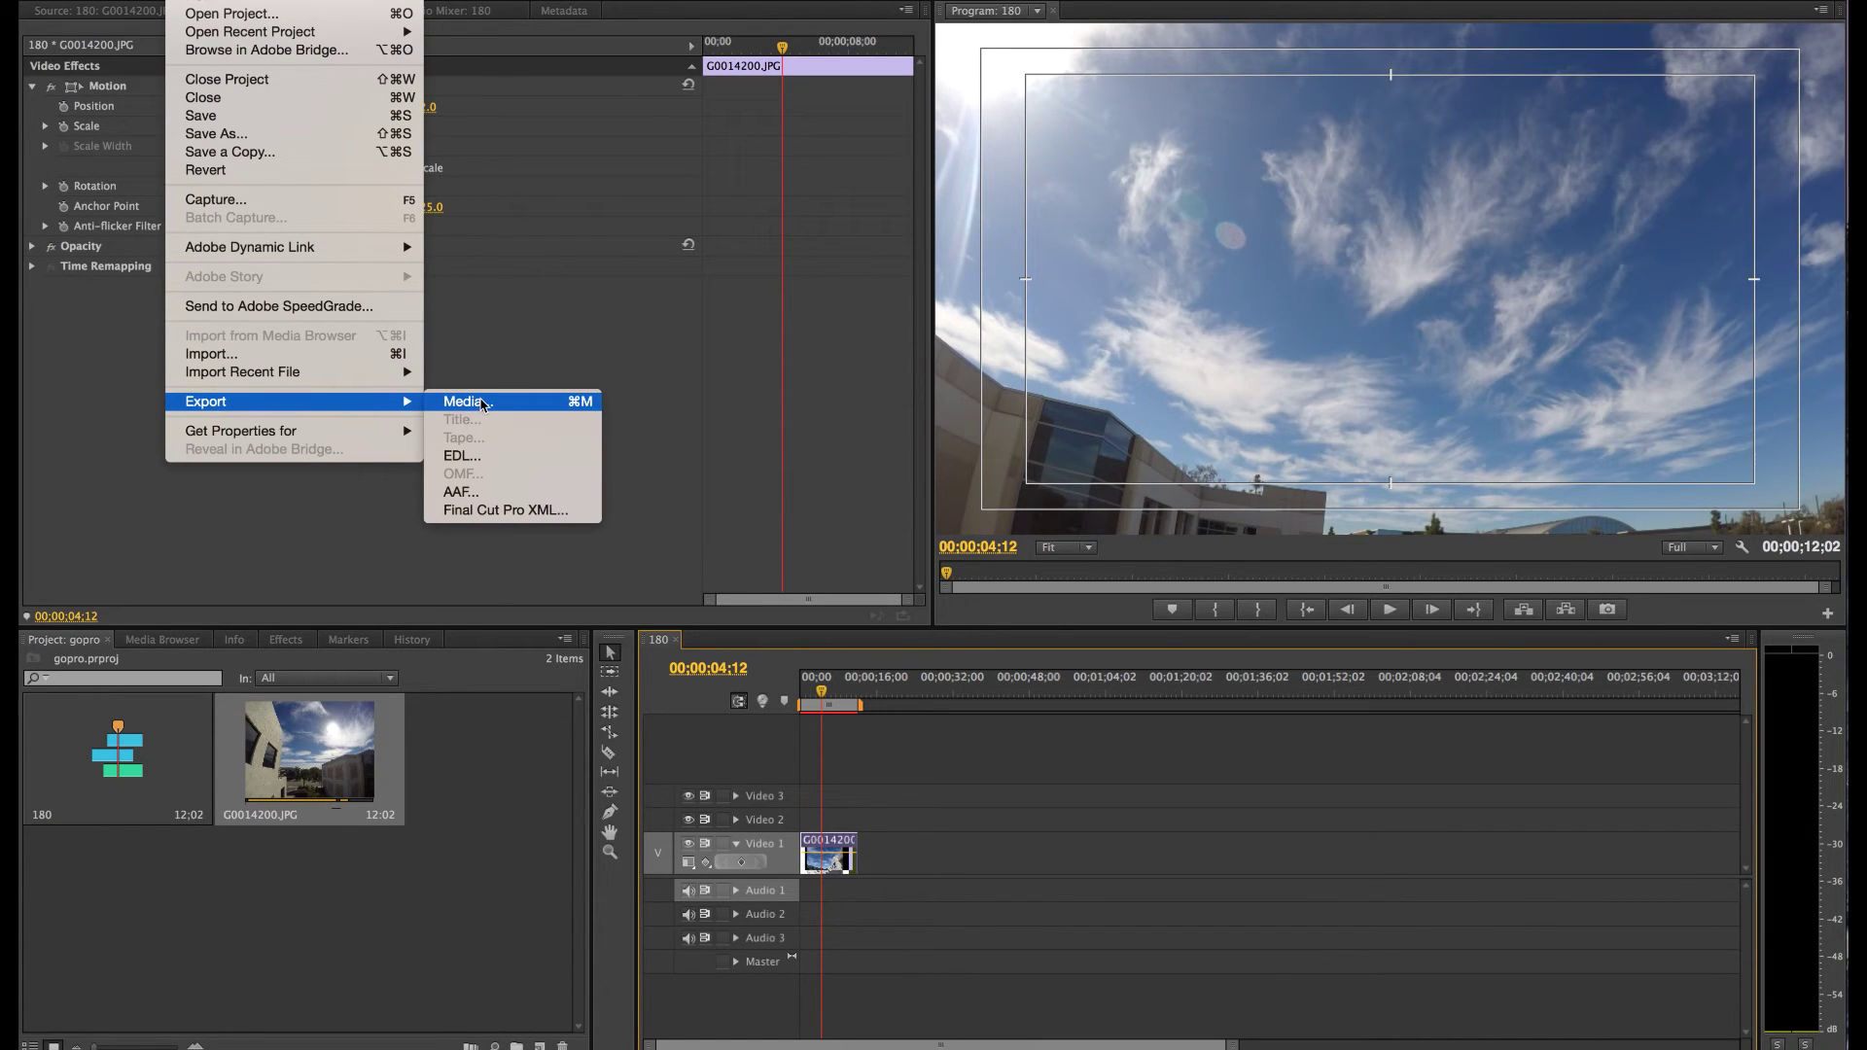
left_click(482, 401)
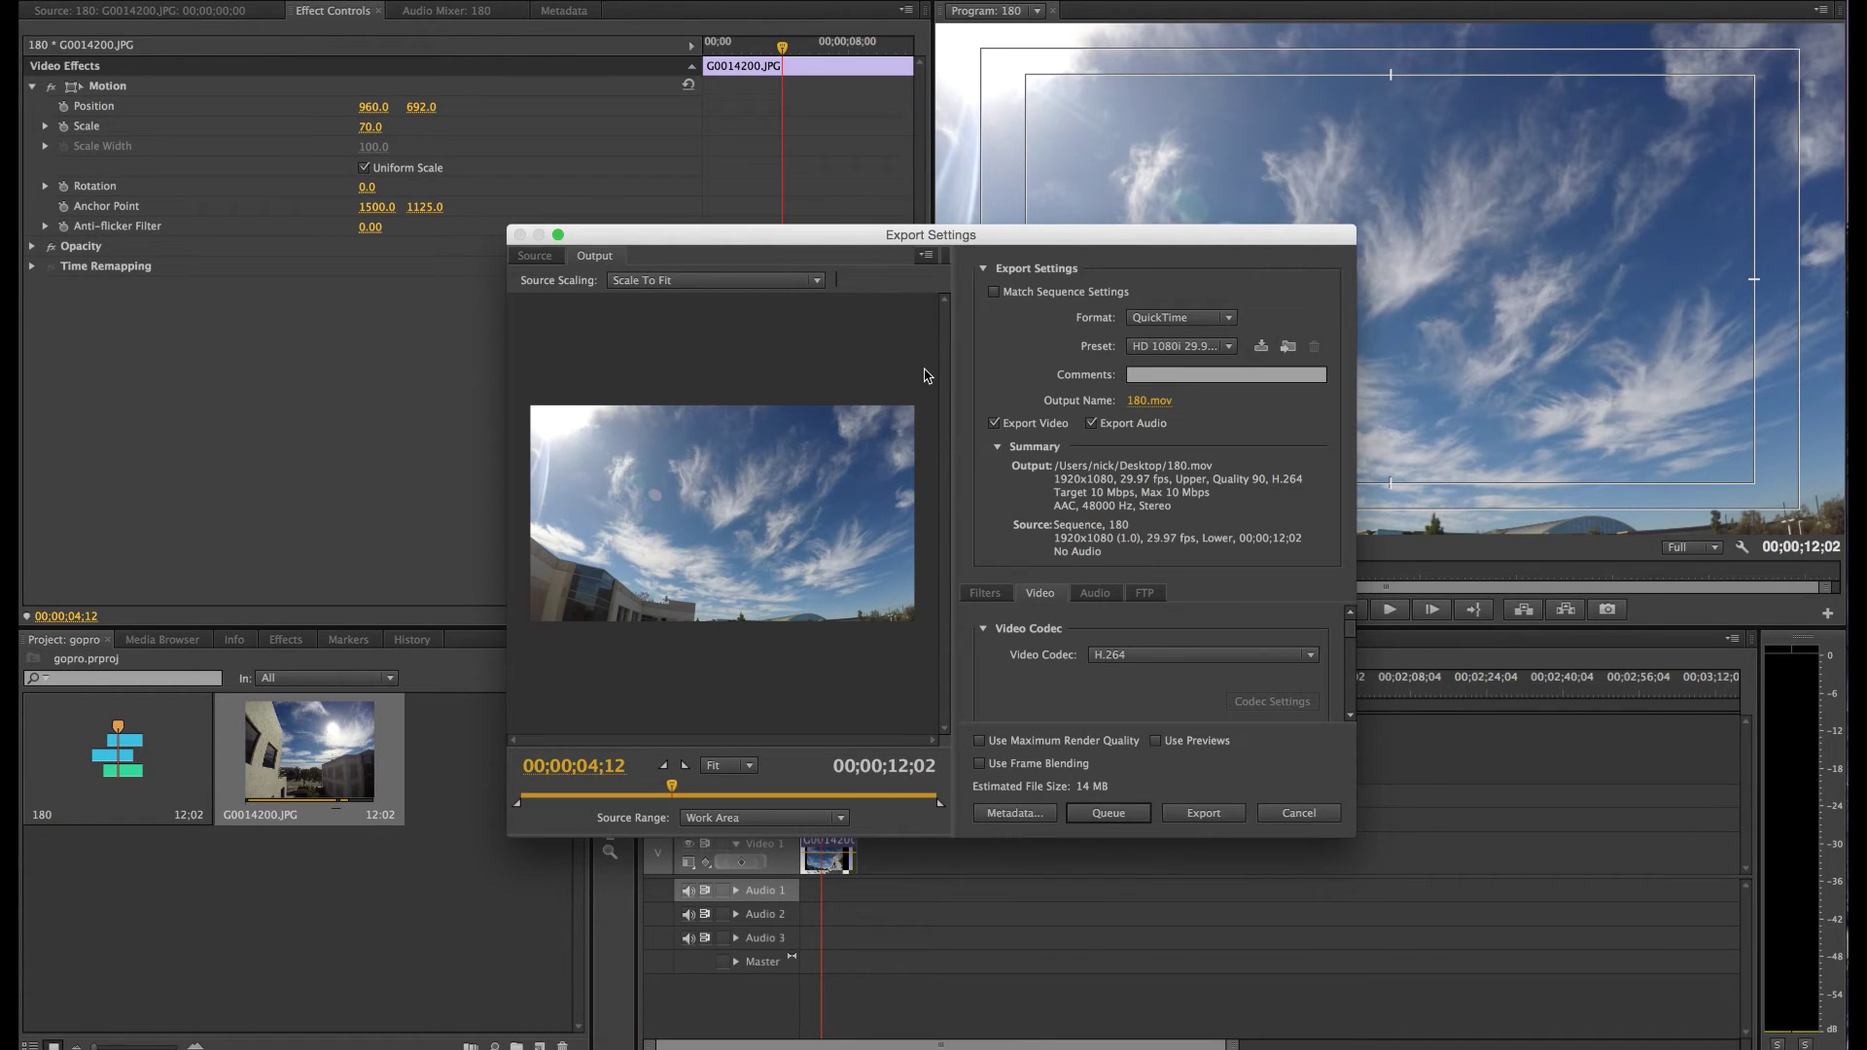
left_click(1177, 321)
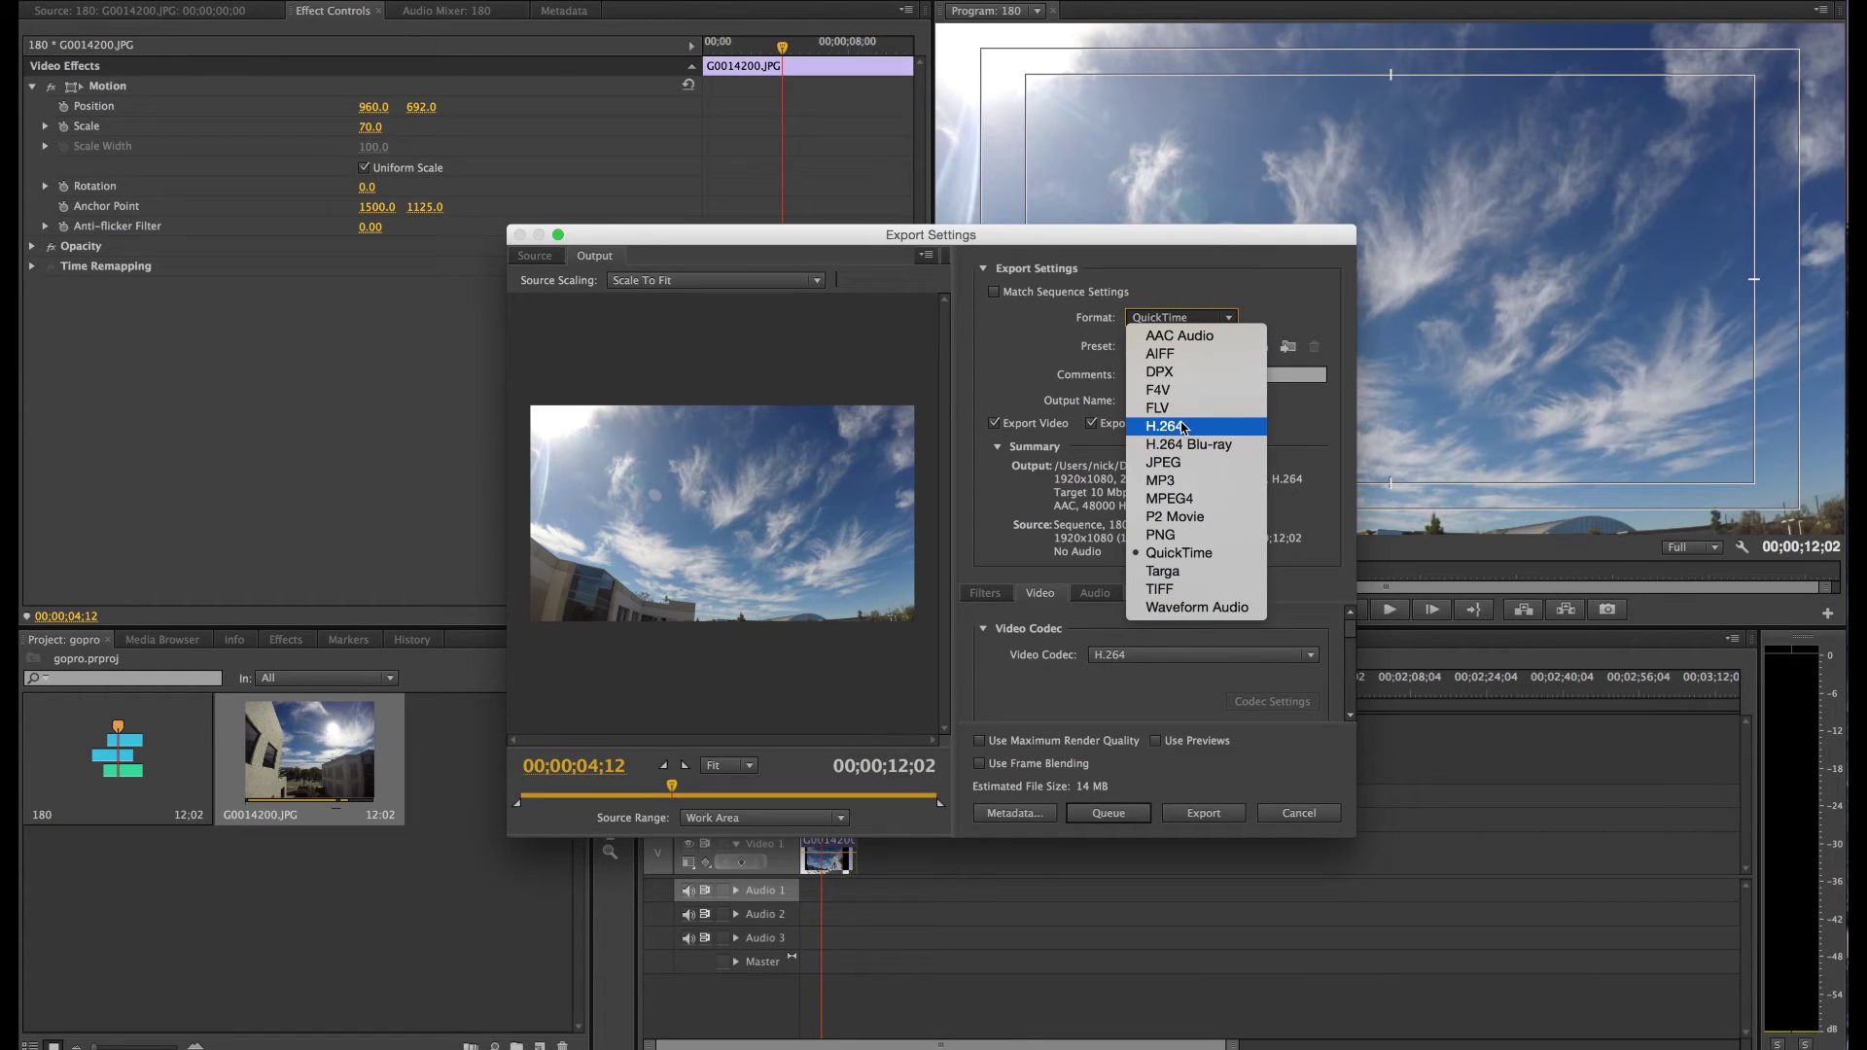
key("Escape")
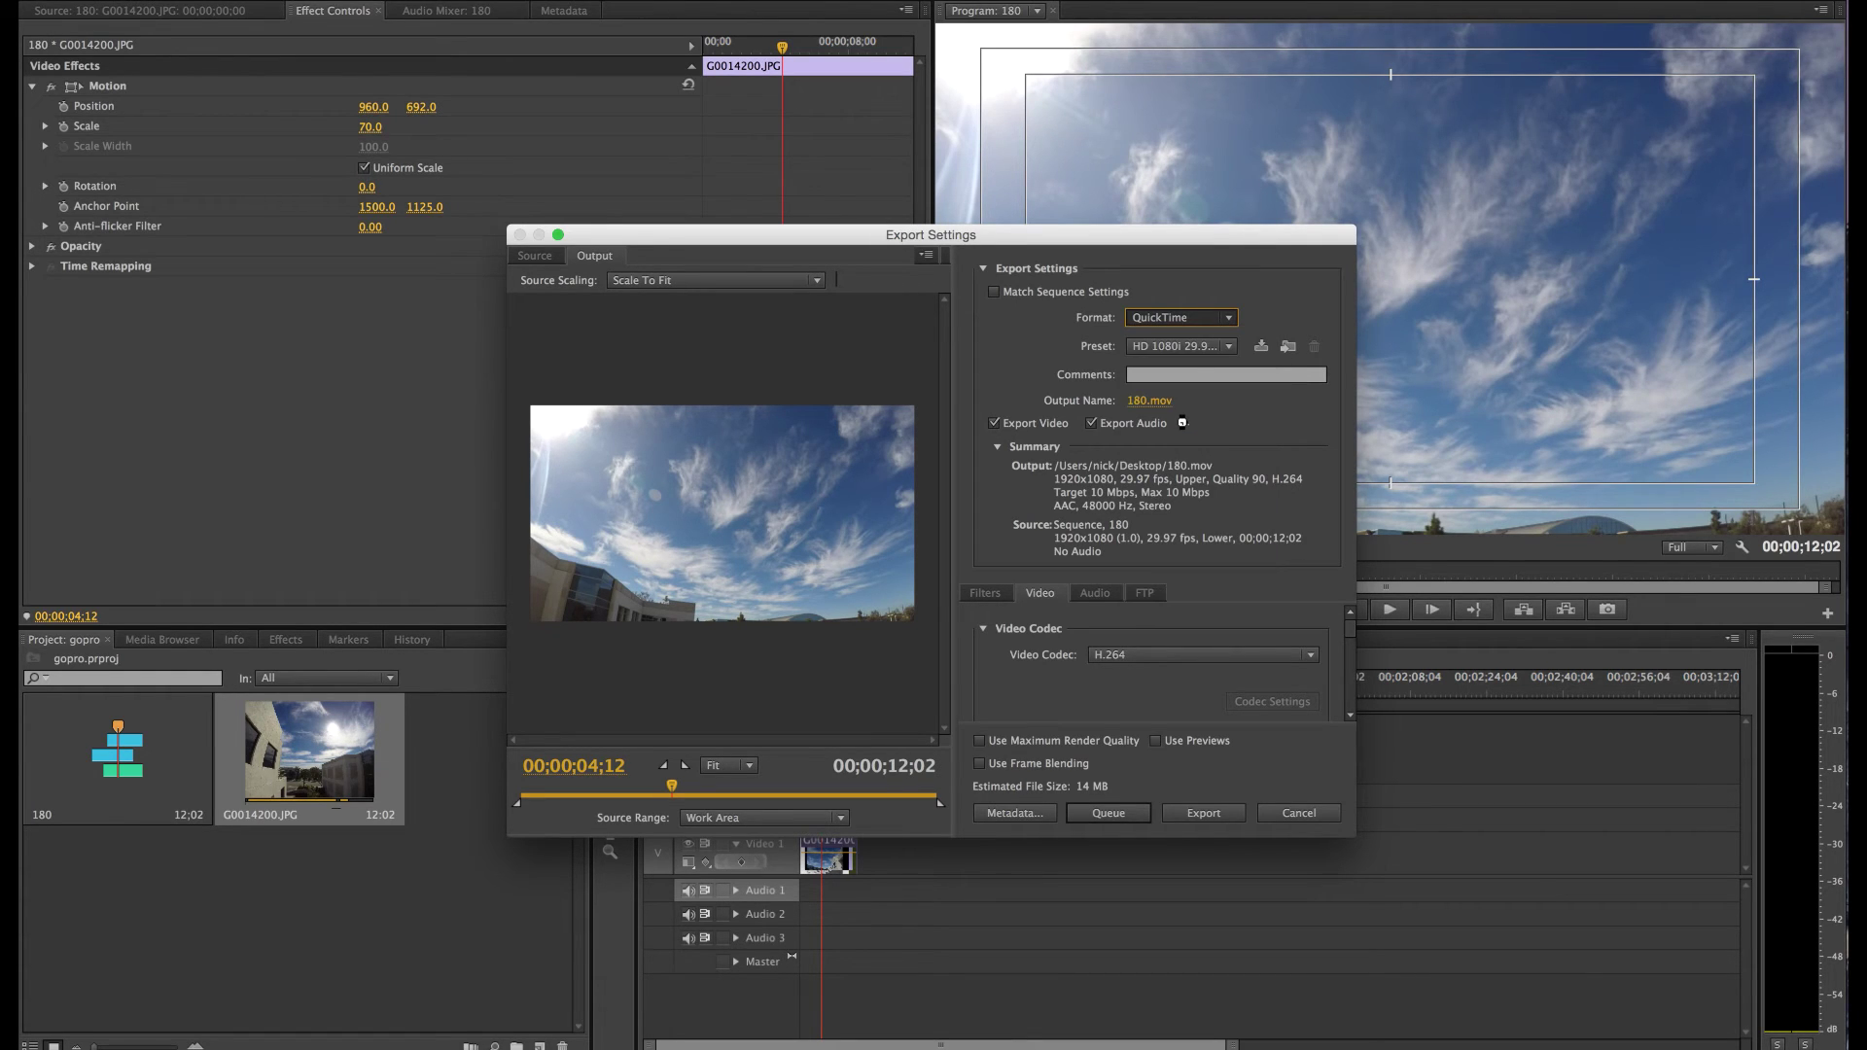
left_click(1174, 348)
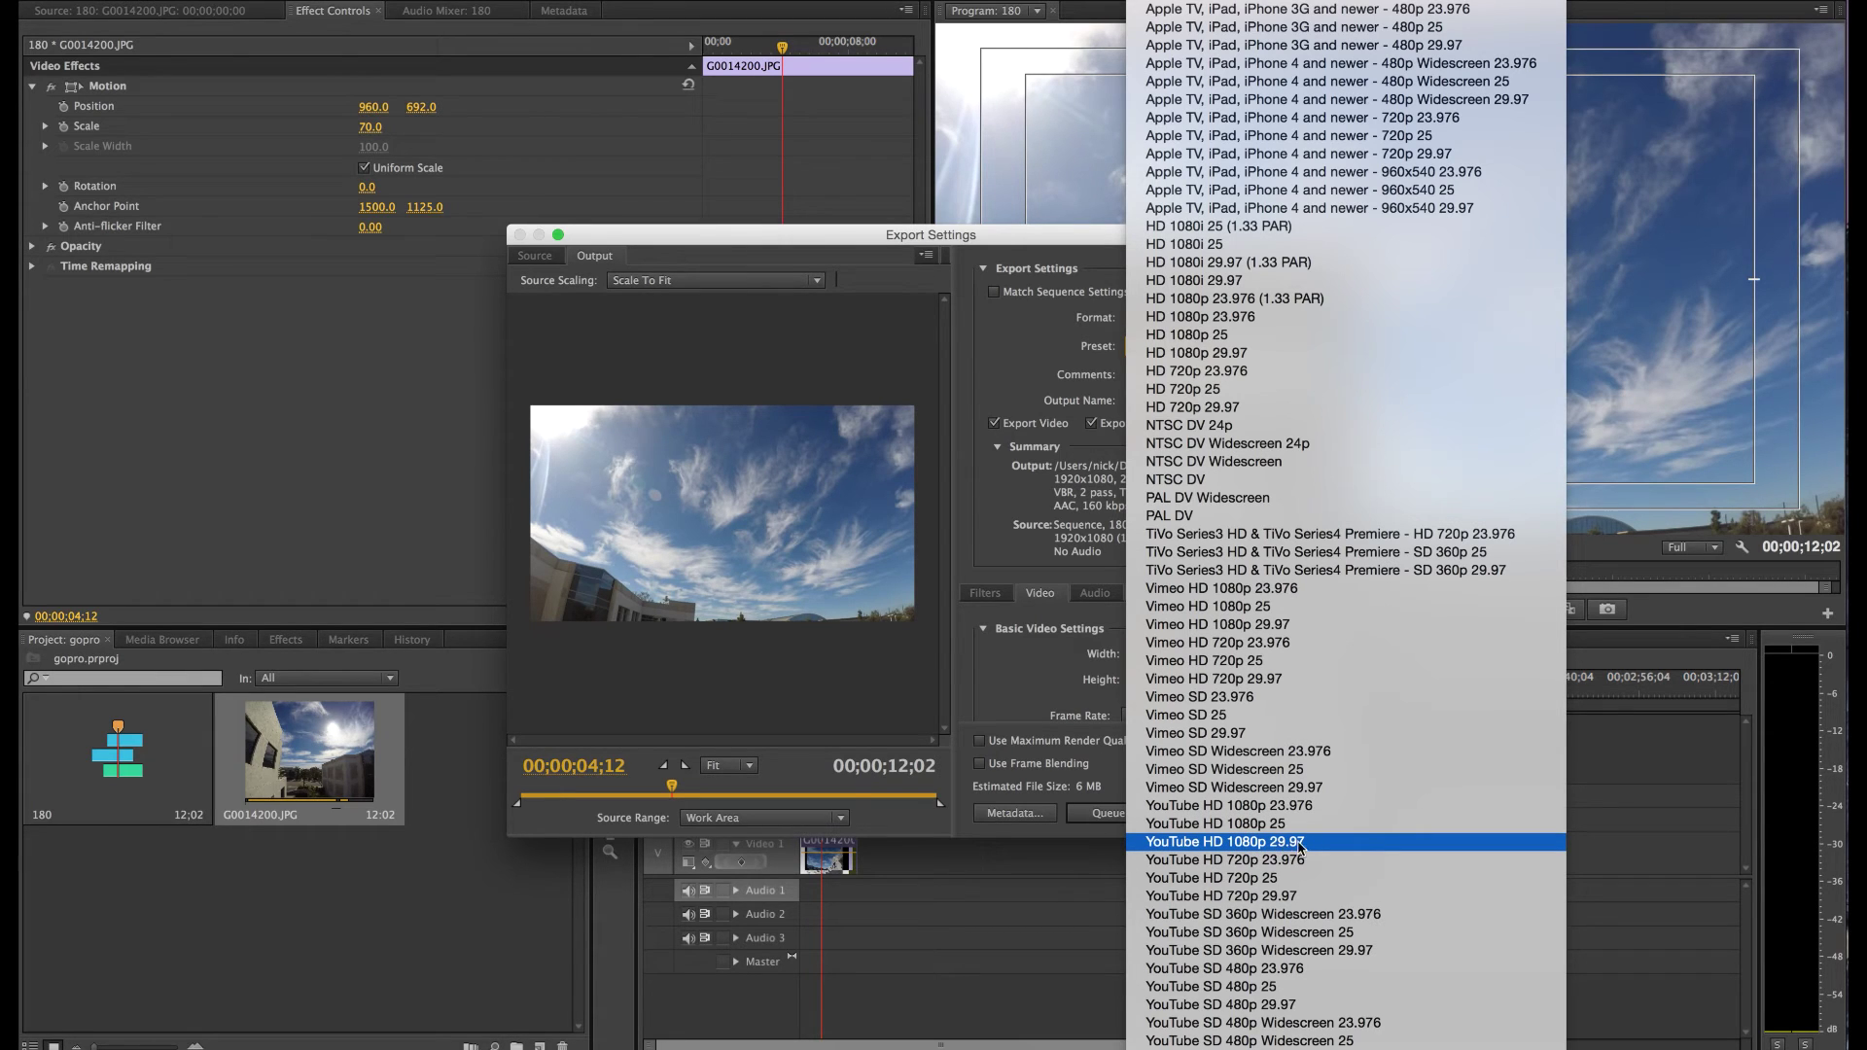
left_click(1300, 842)
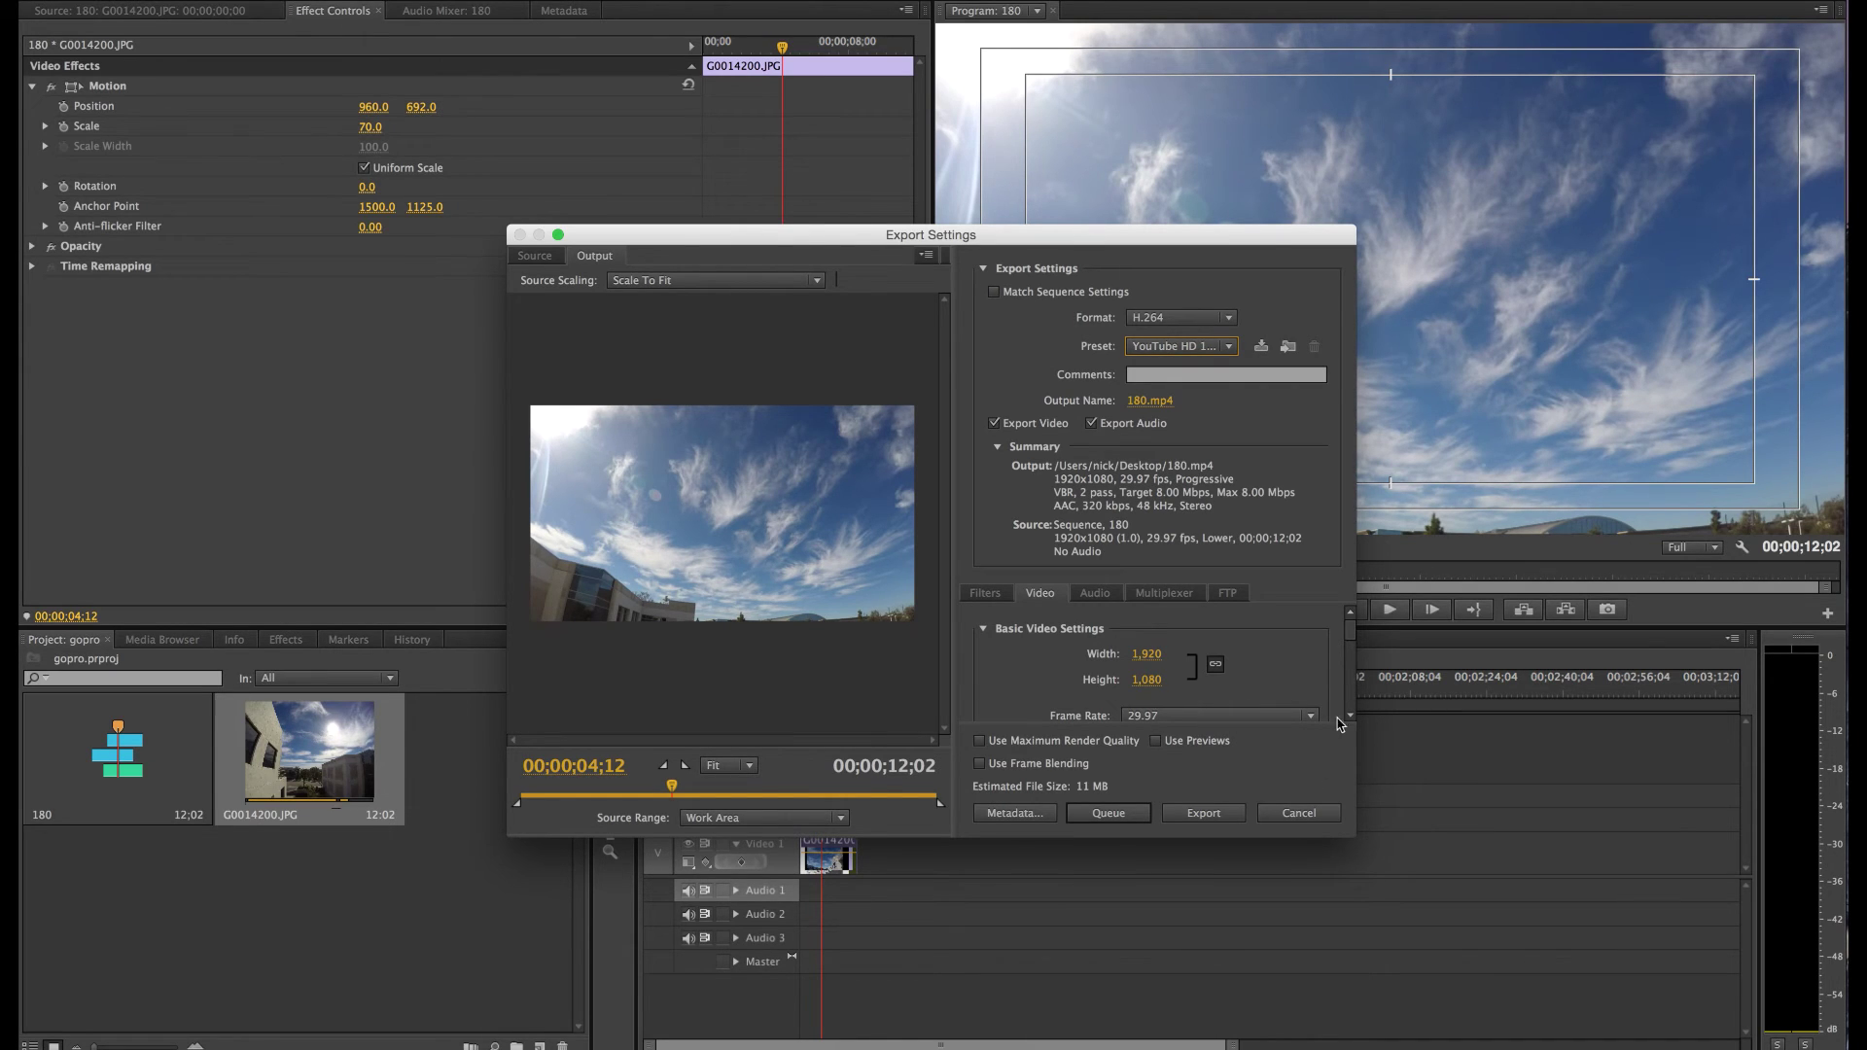
left_click(1150, 400)
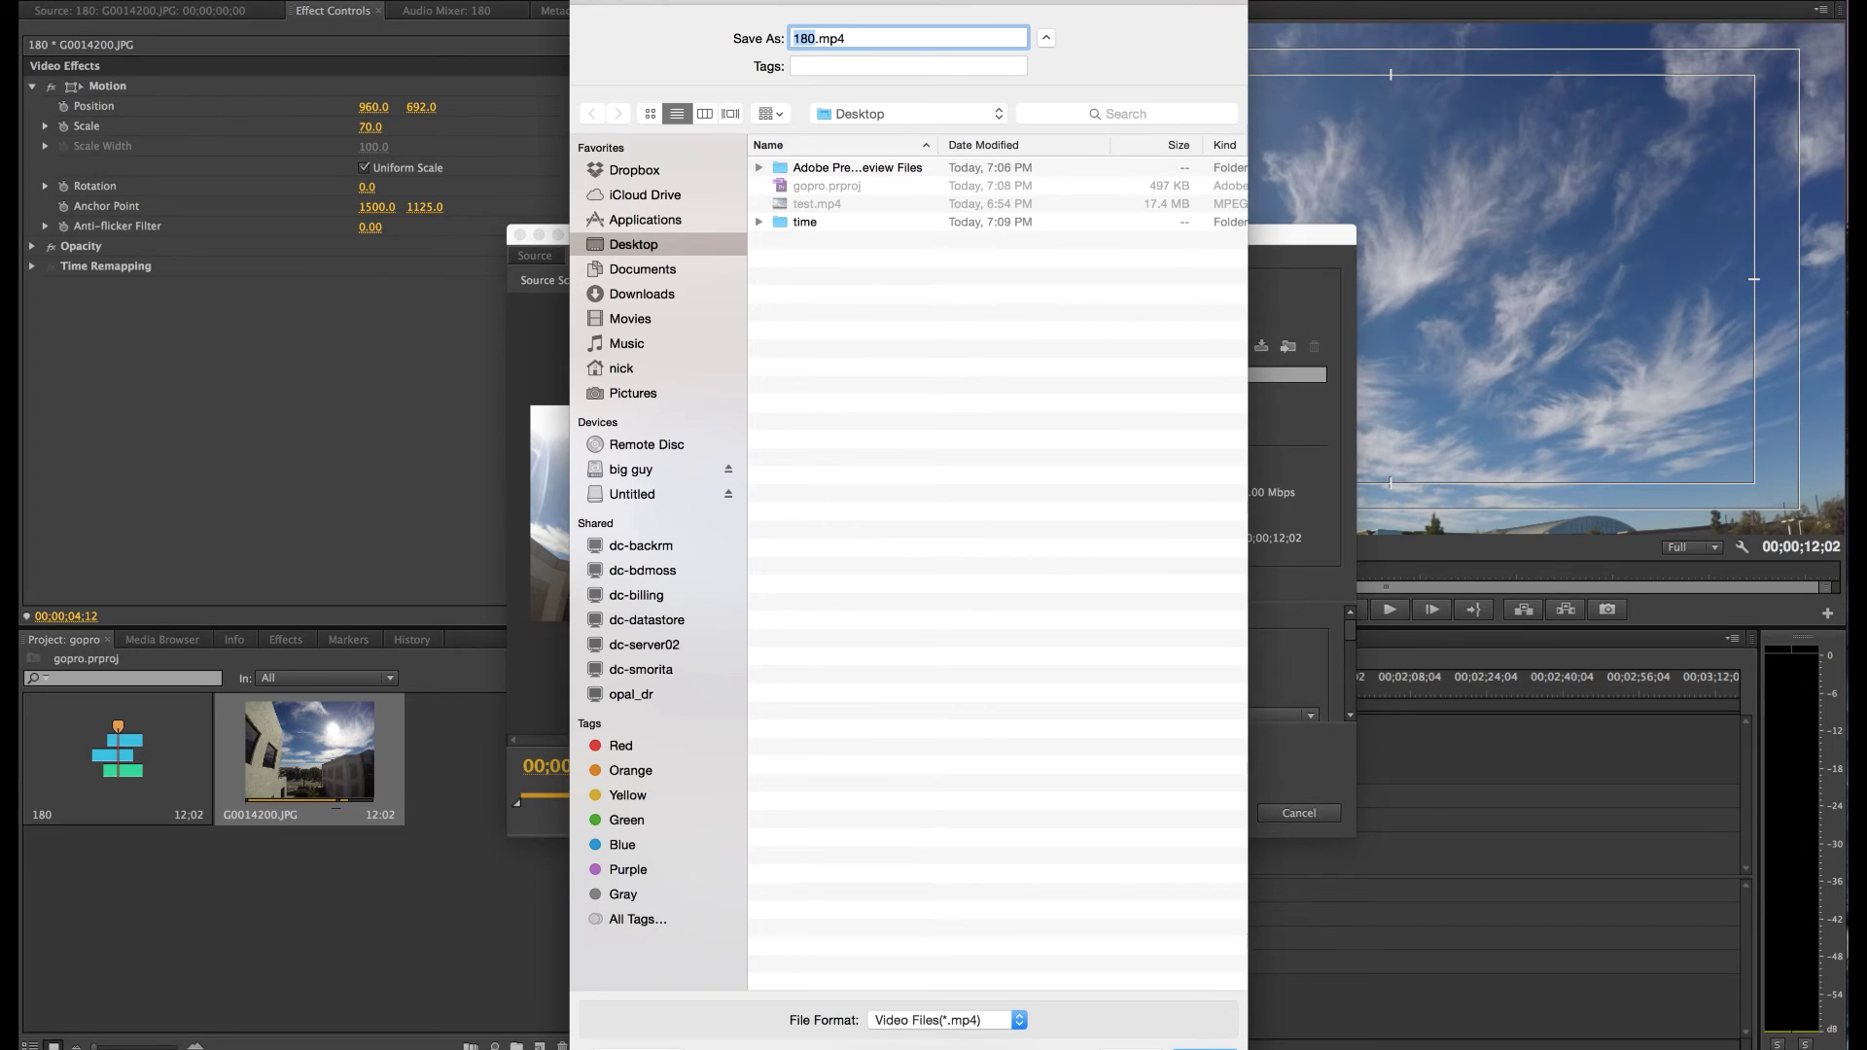
key("Return")
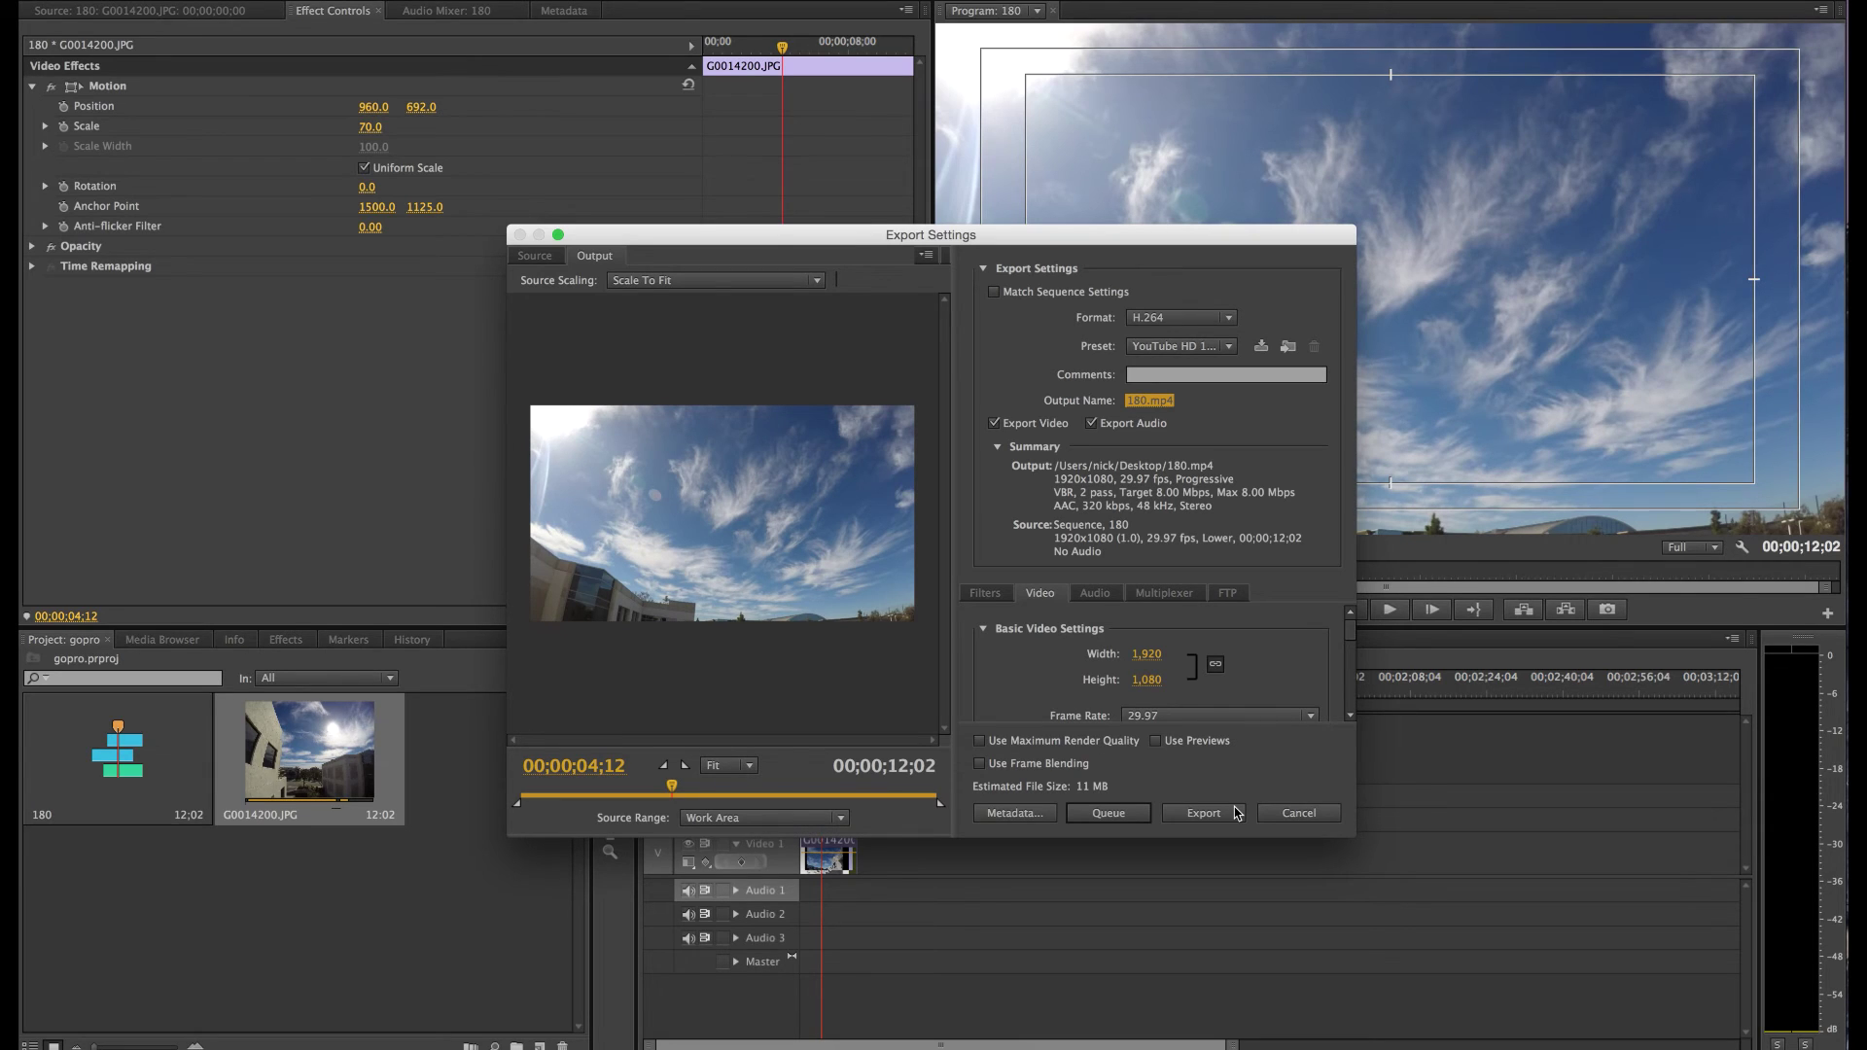
Queue 180.mp4 in Media Encoder, start the queue, and check the encode's progress.
left_click(1102, 817)
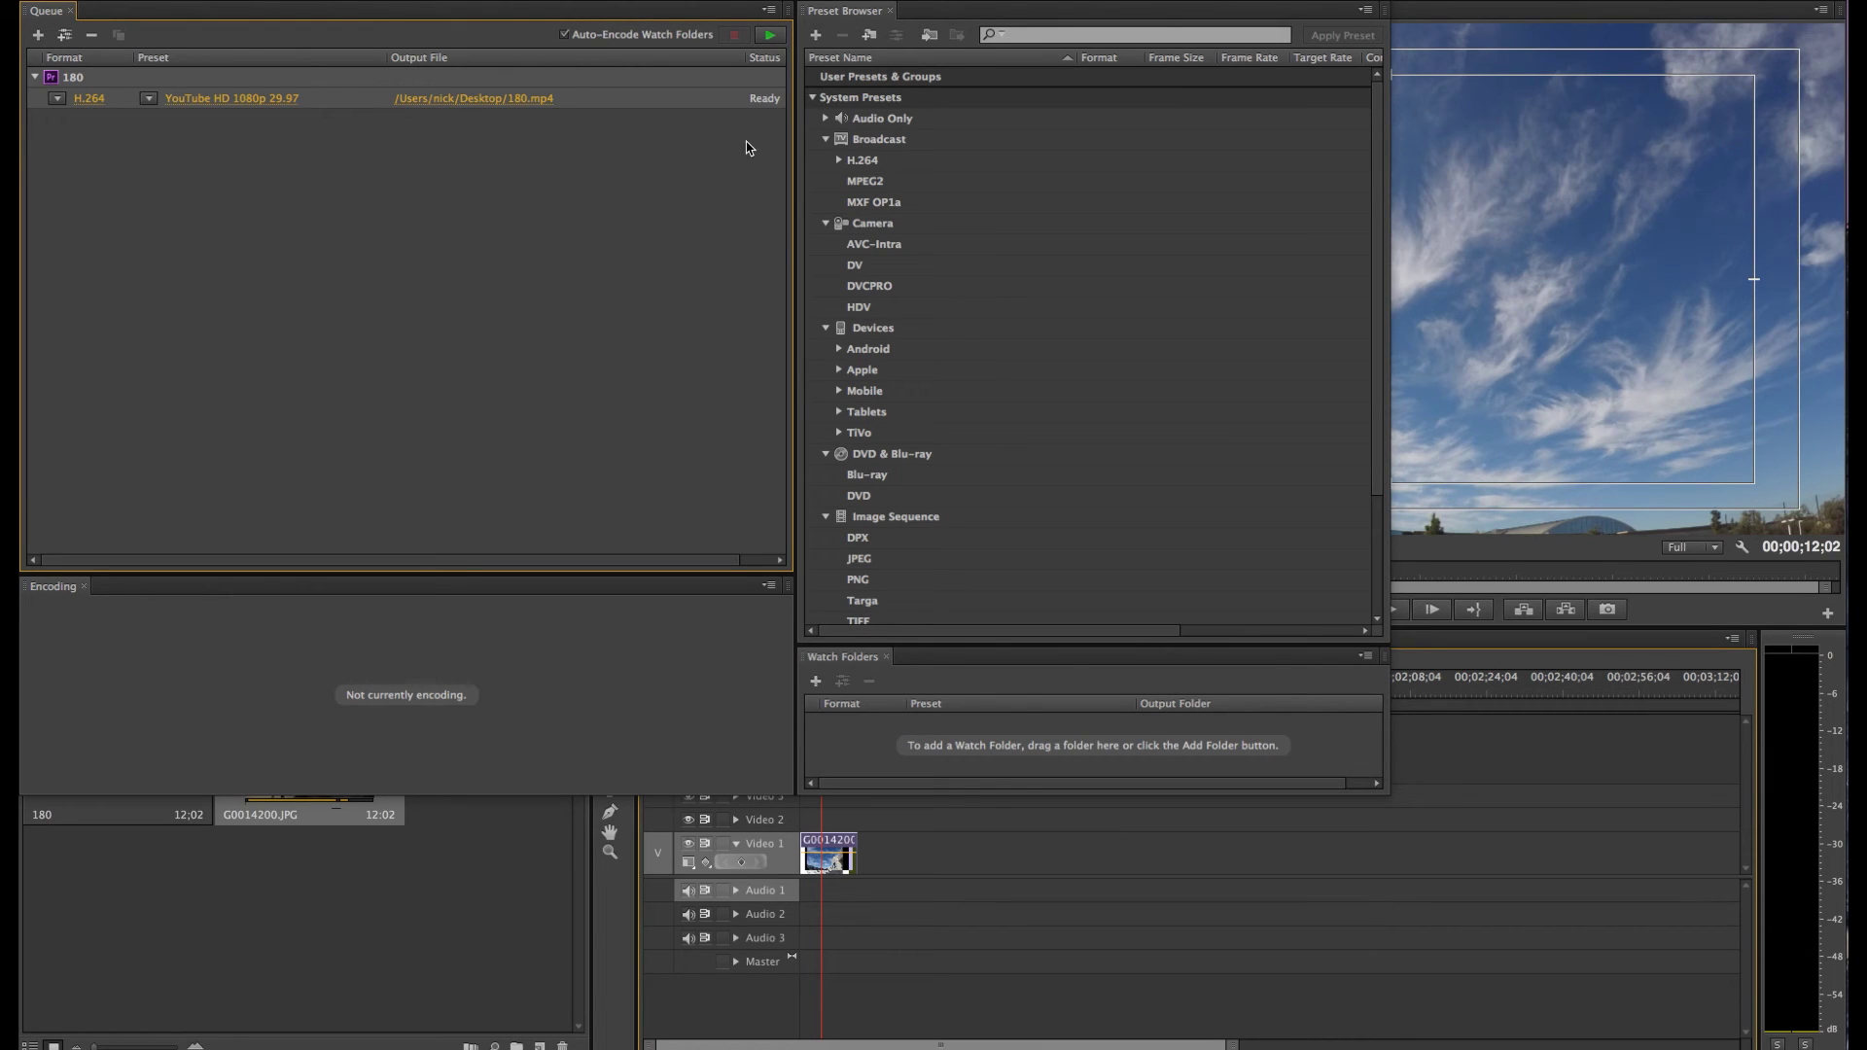
left_click(769, 37)
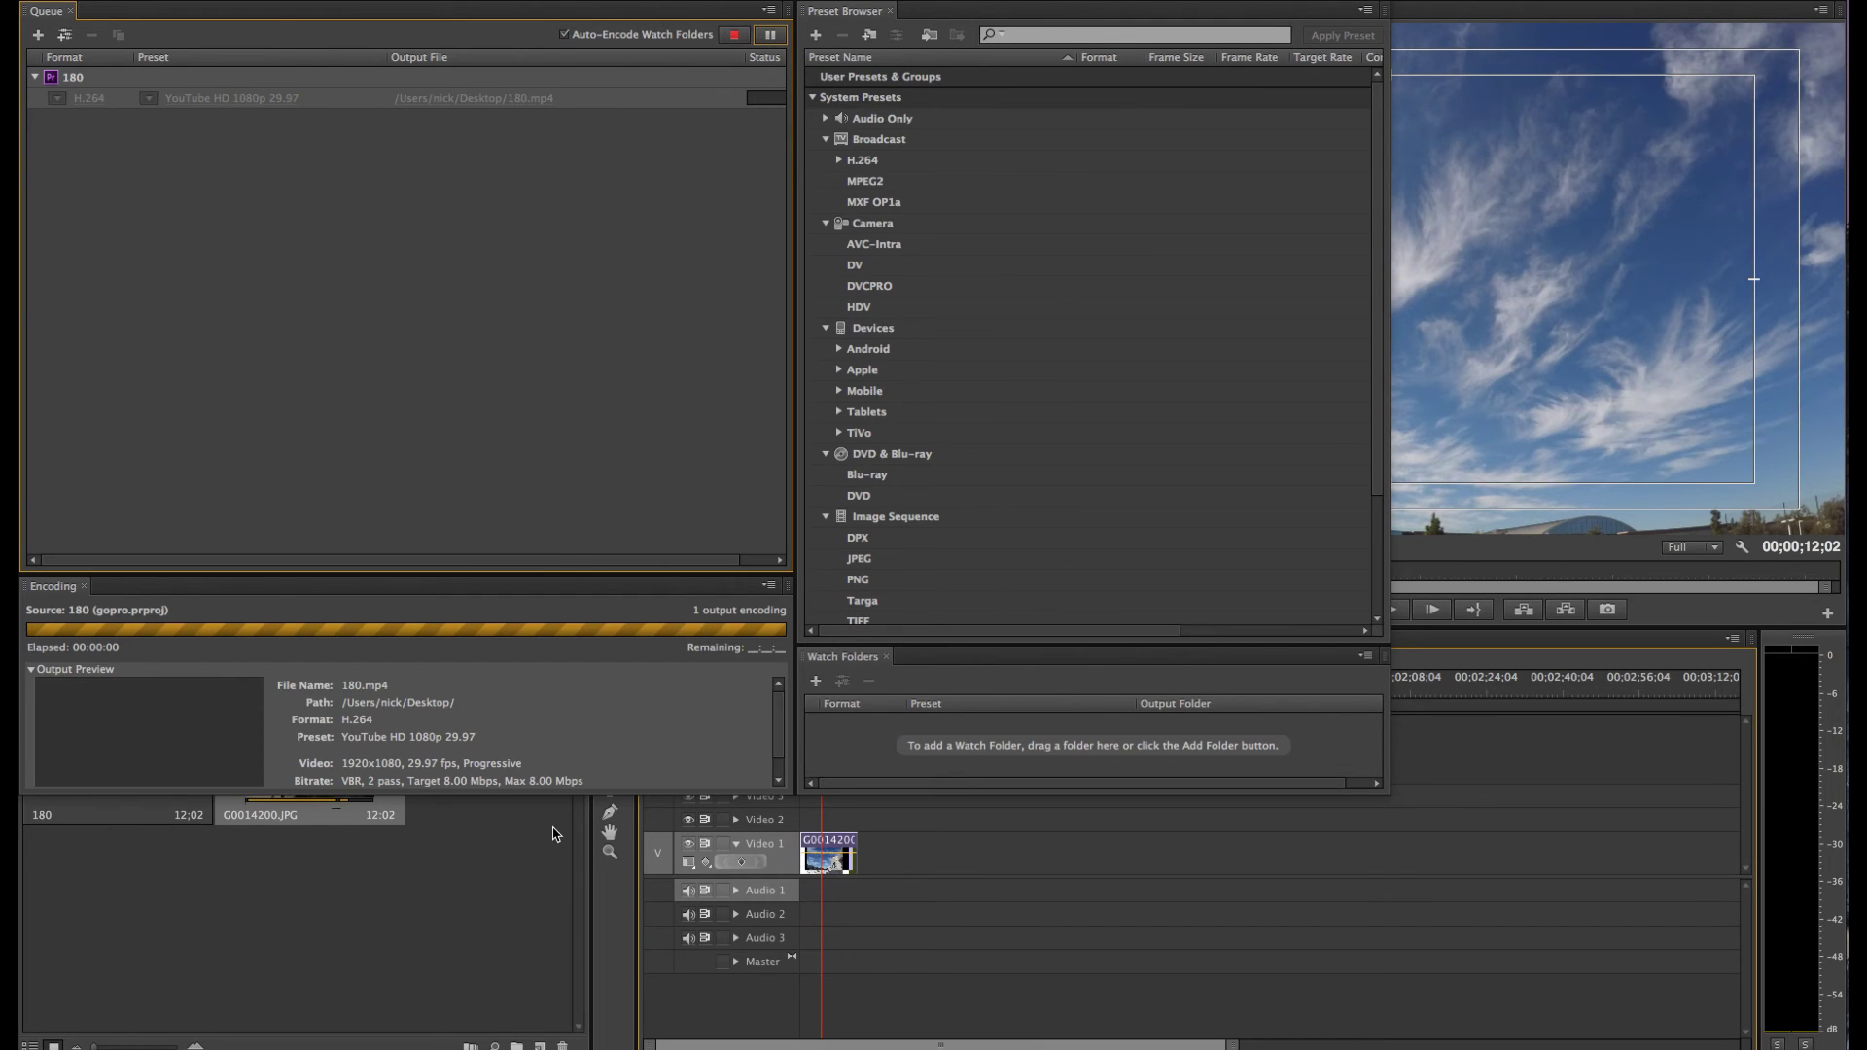
left_click(514, 893)
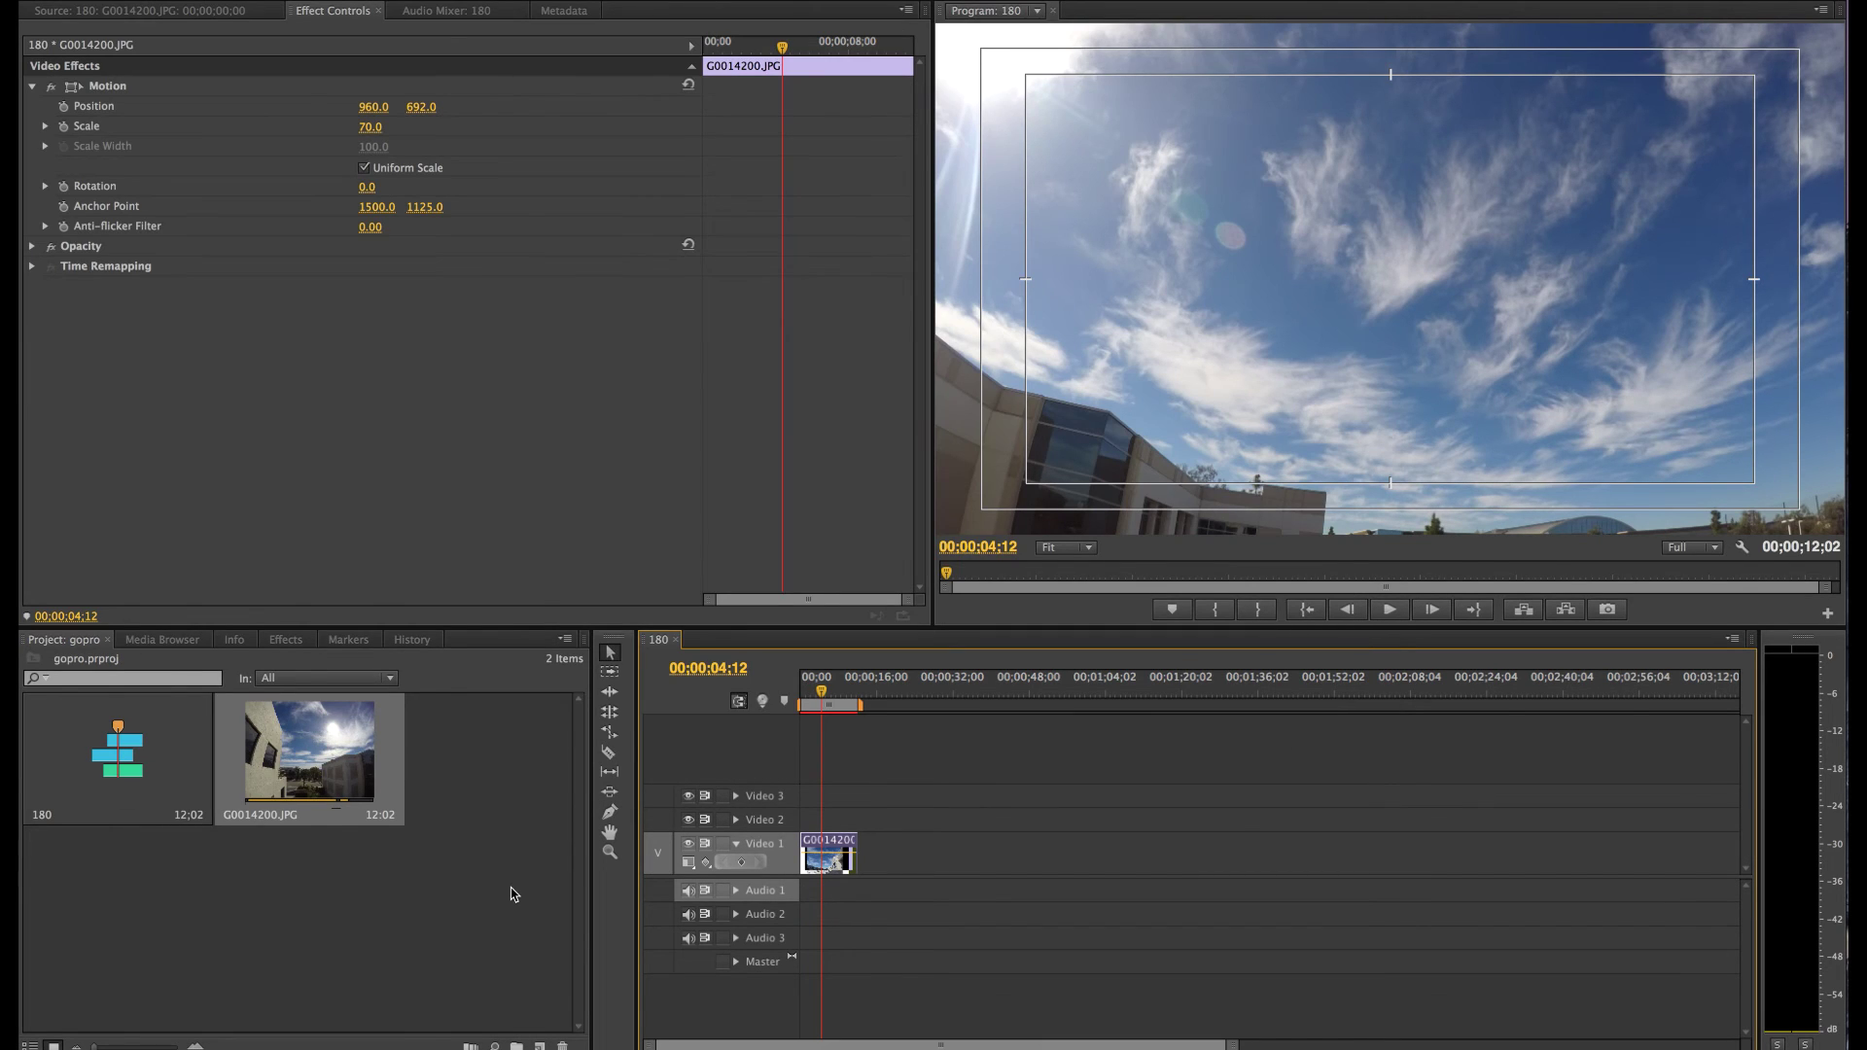
left_click(497, 810)
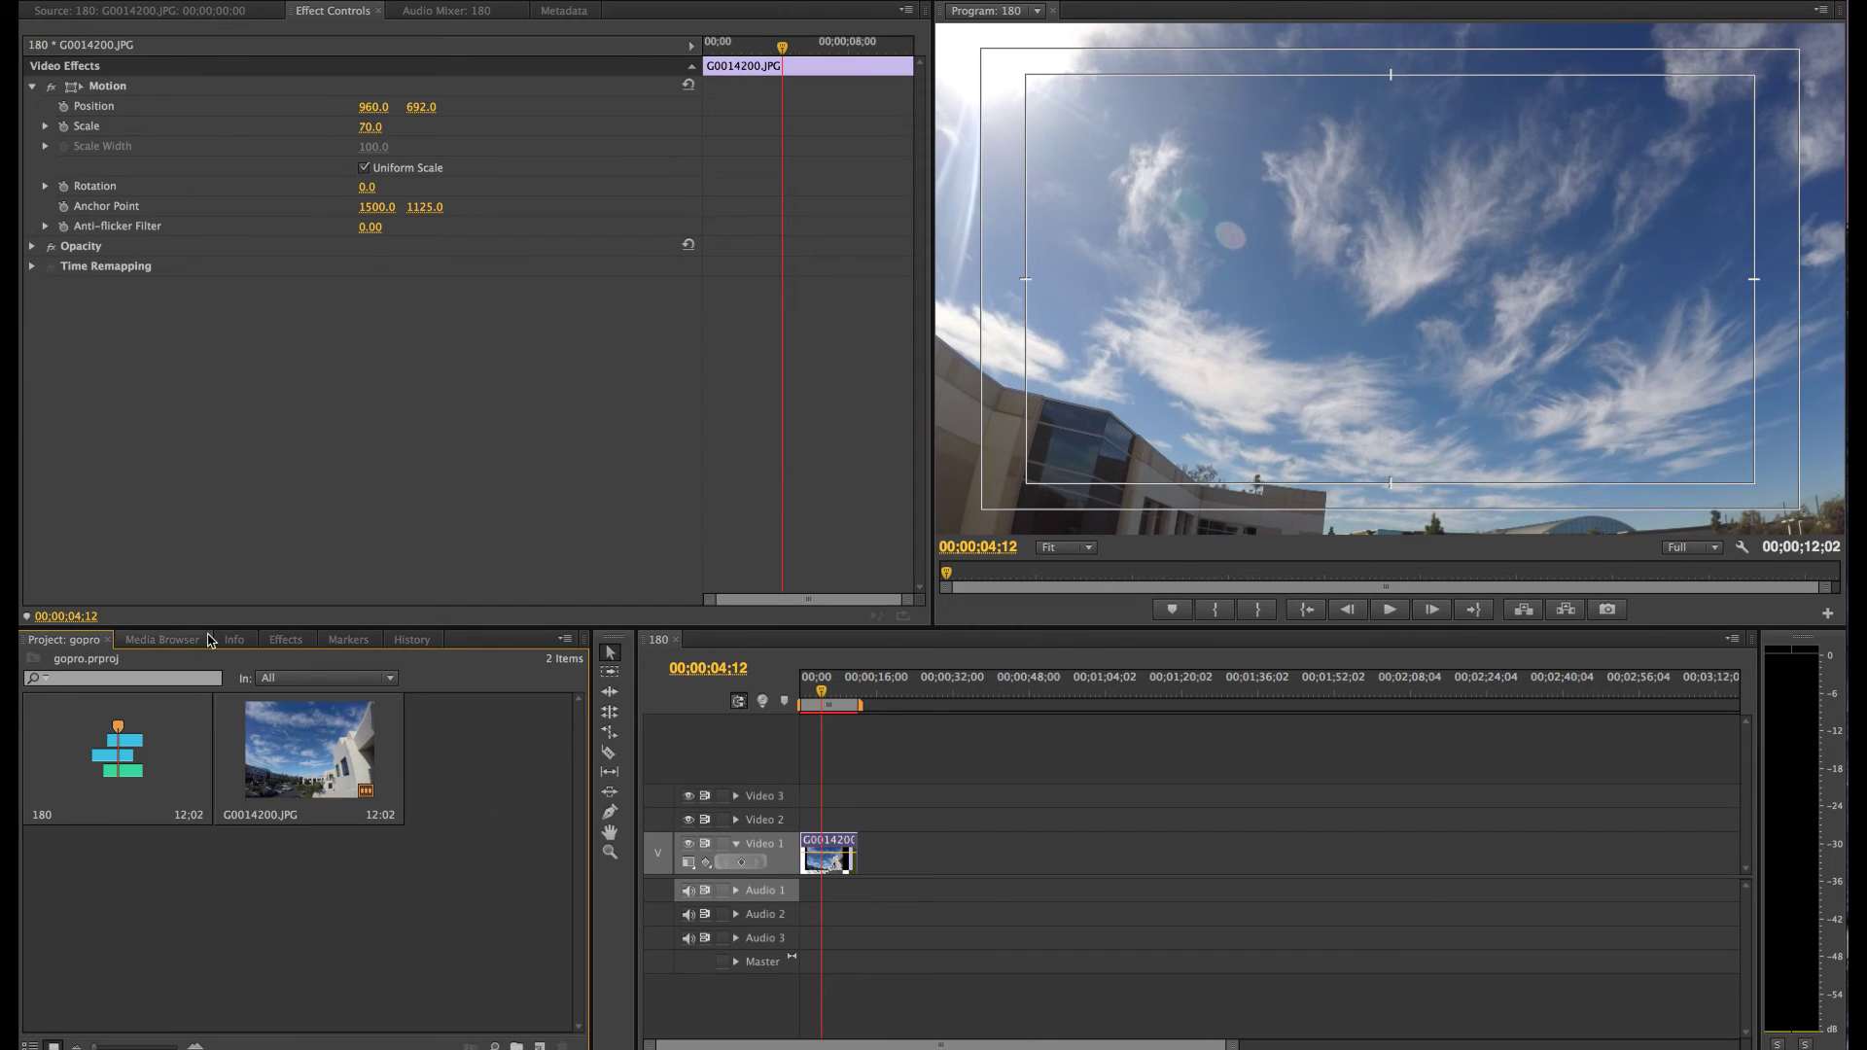
double_click(387, 781)
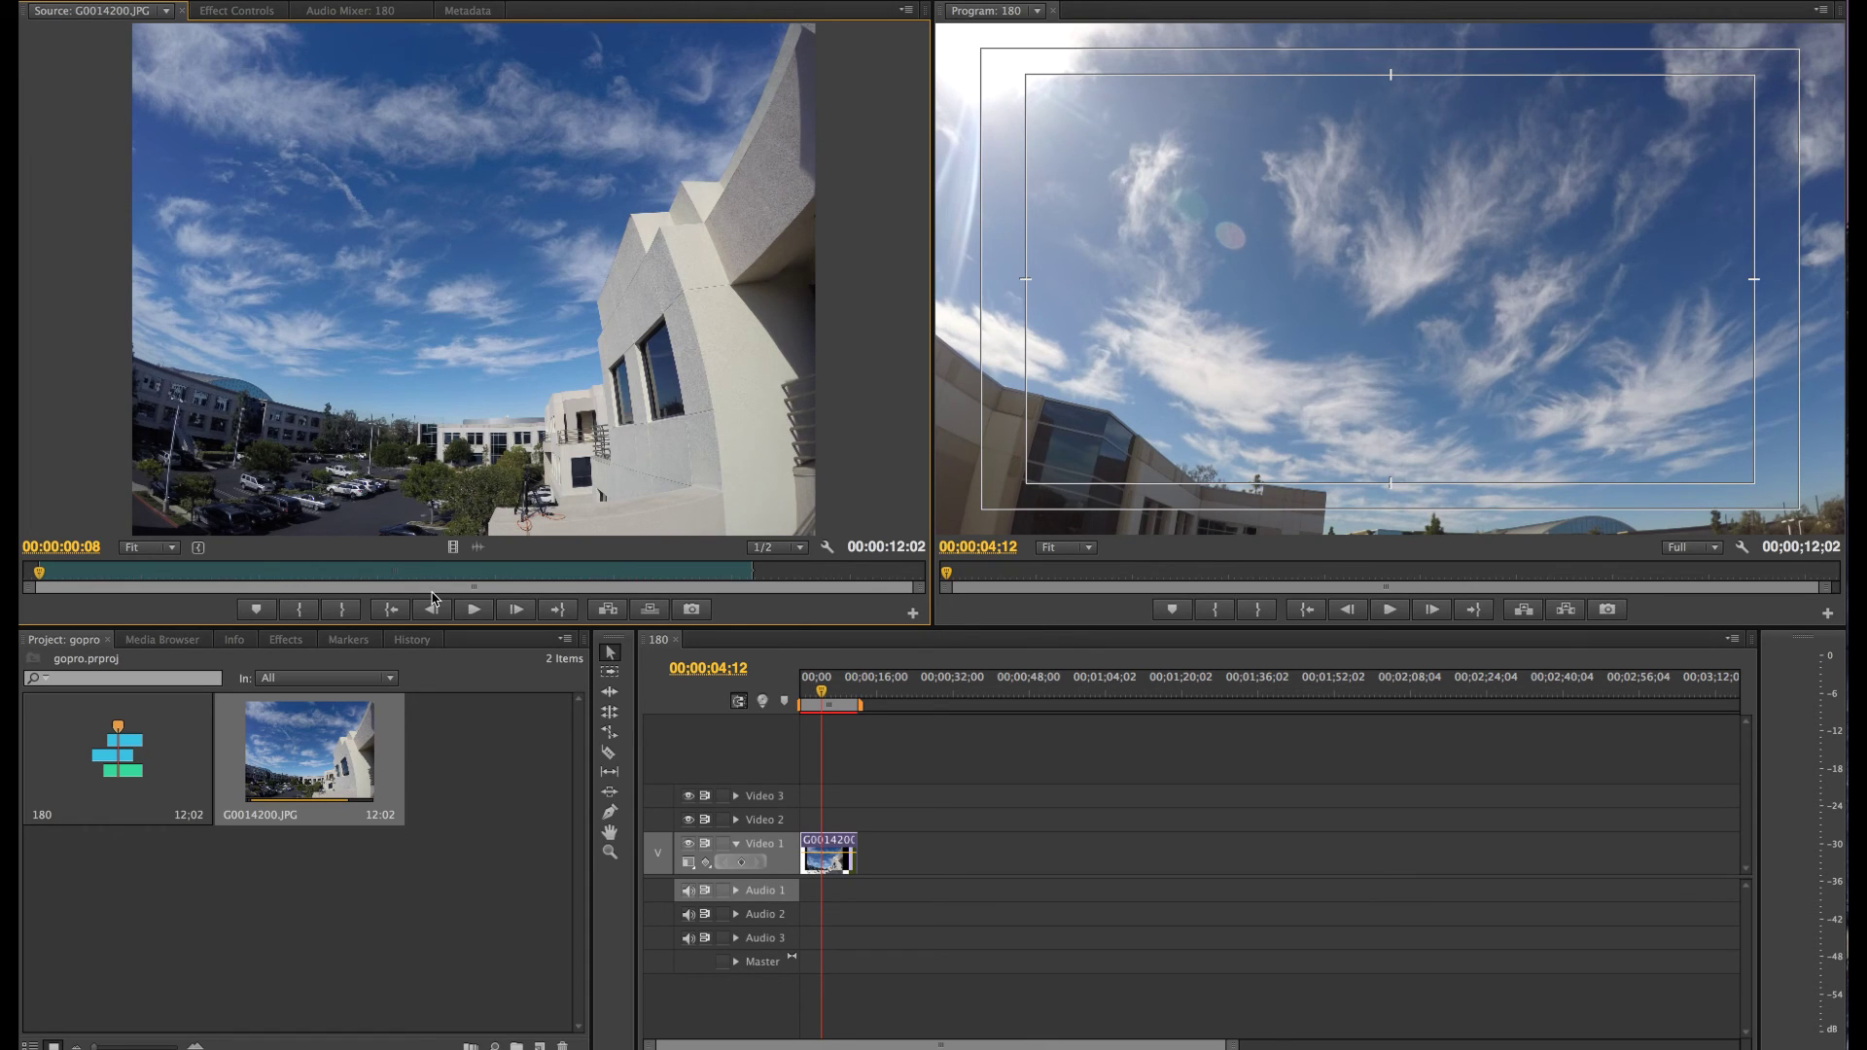
key("super+Tab")
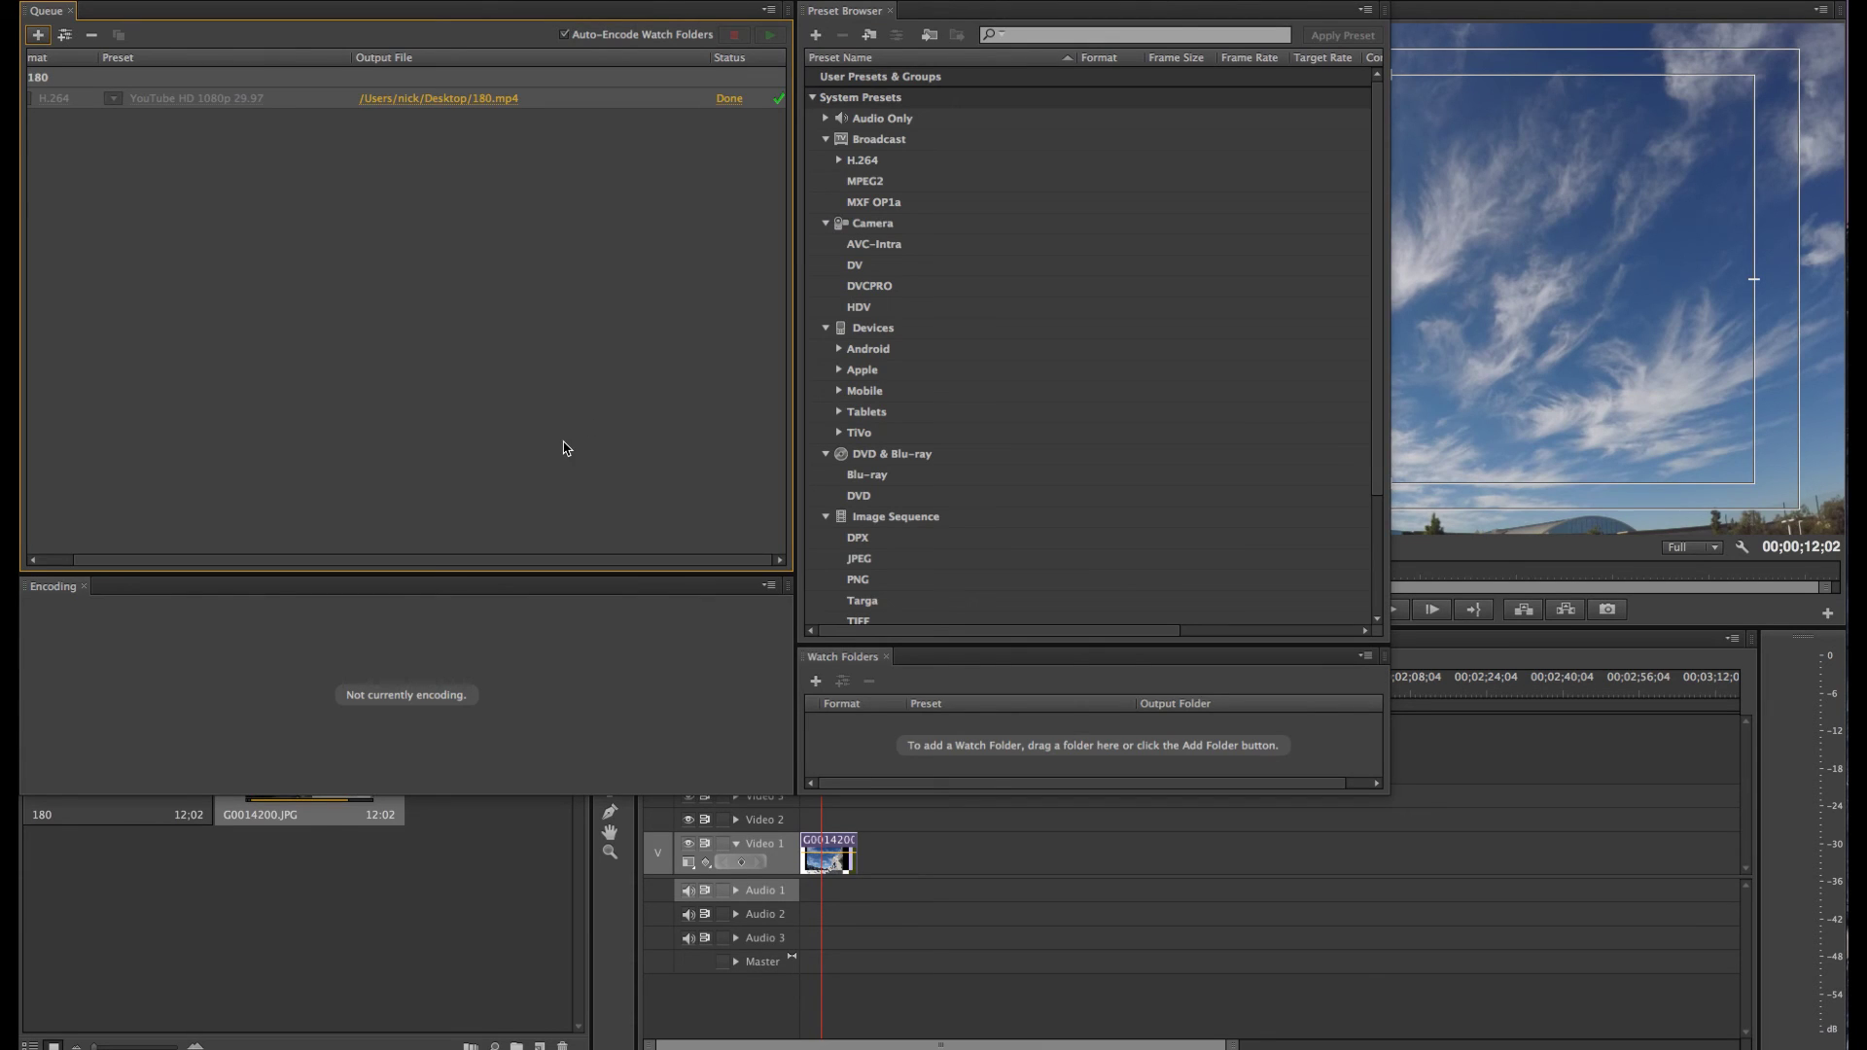
key("ctrl+Up")
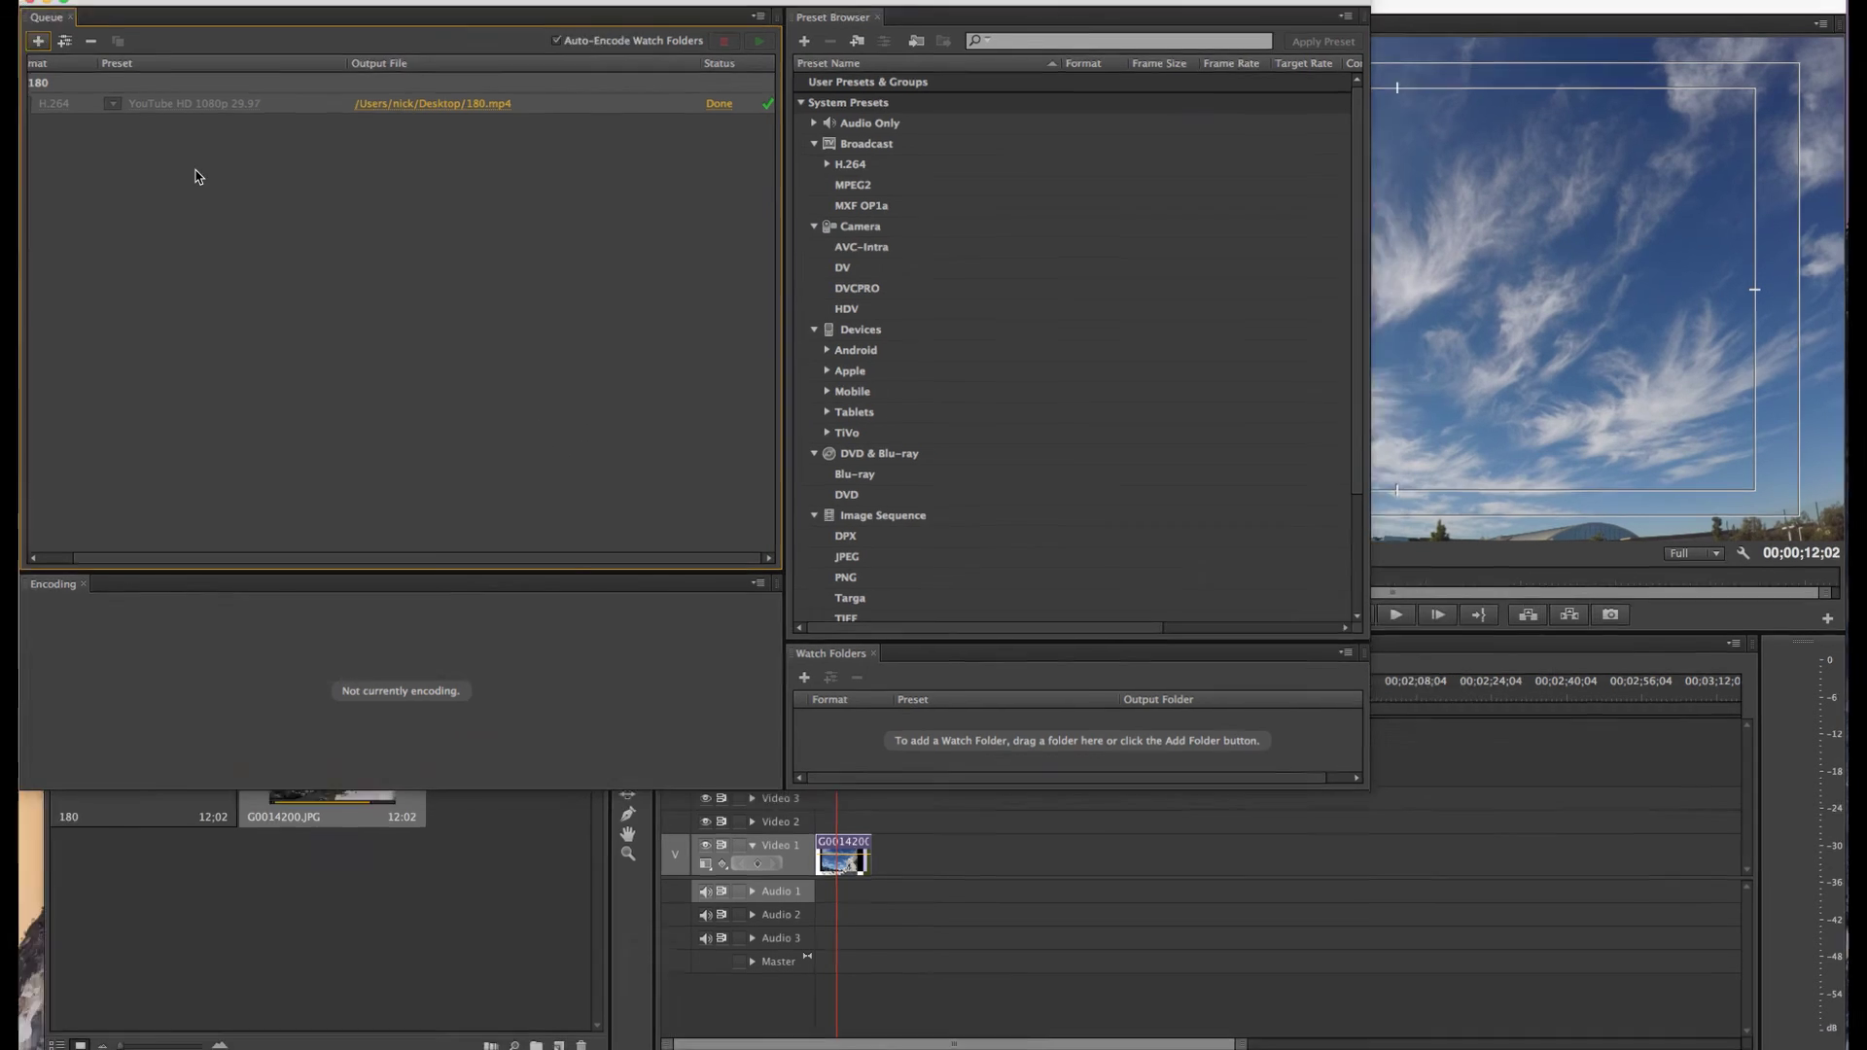
From the desktop, select the exported 180.mp4 and play it in Quick Look.
left_click(711, 23)
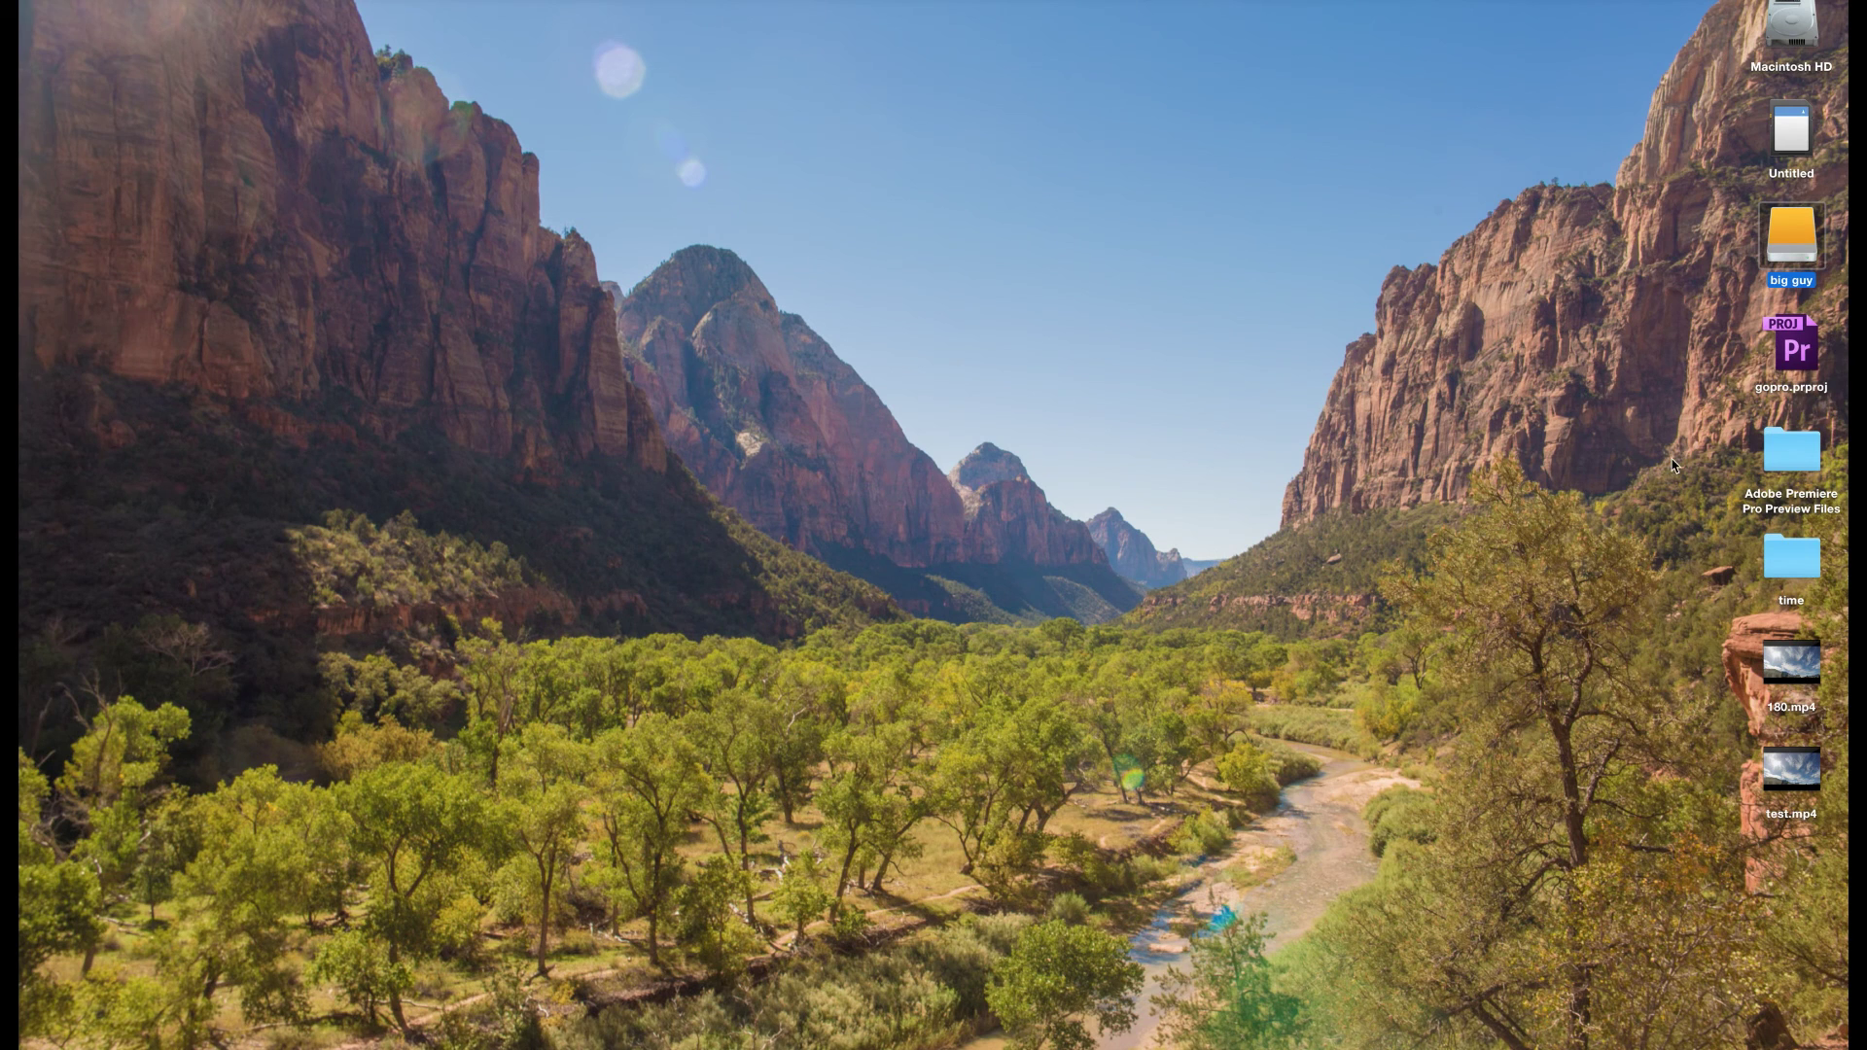
mouse_move(1784, 669)
left_click(1808, 661)
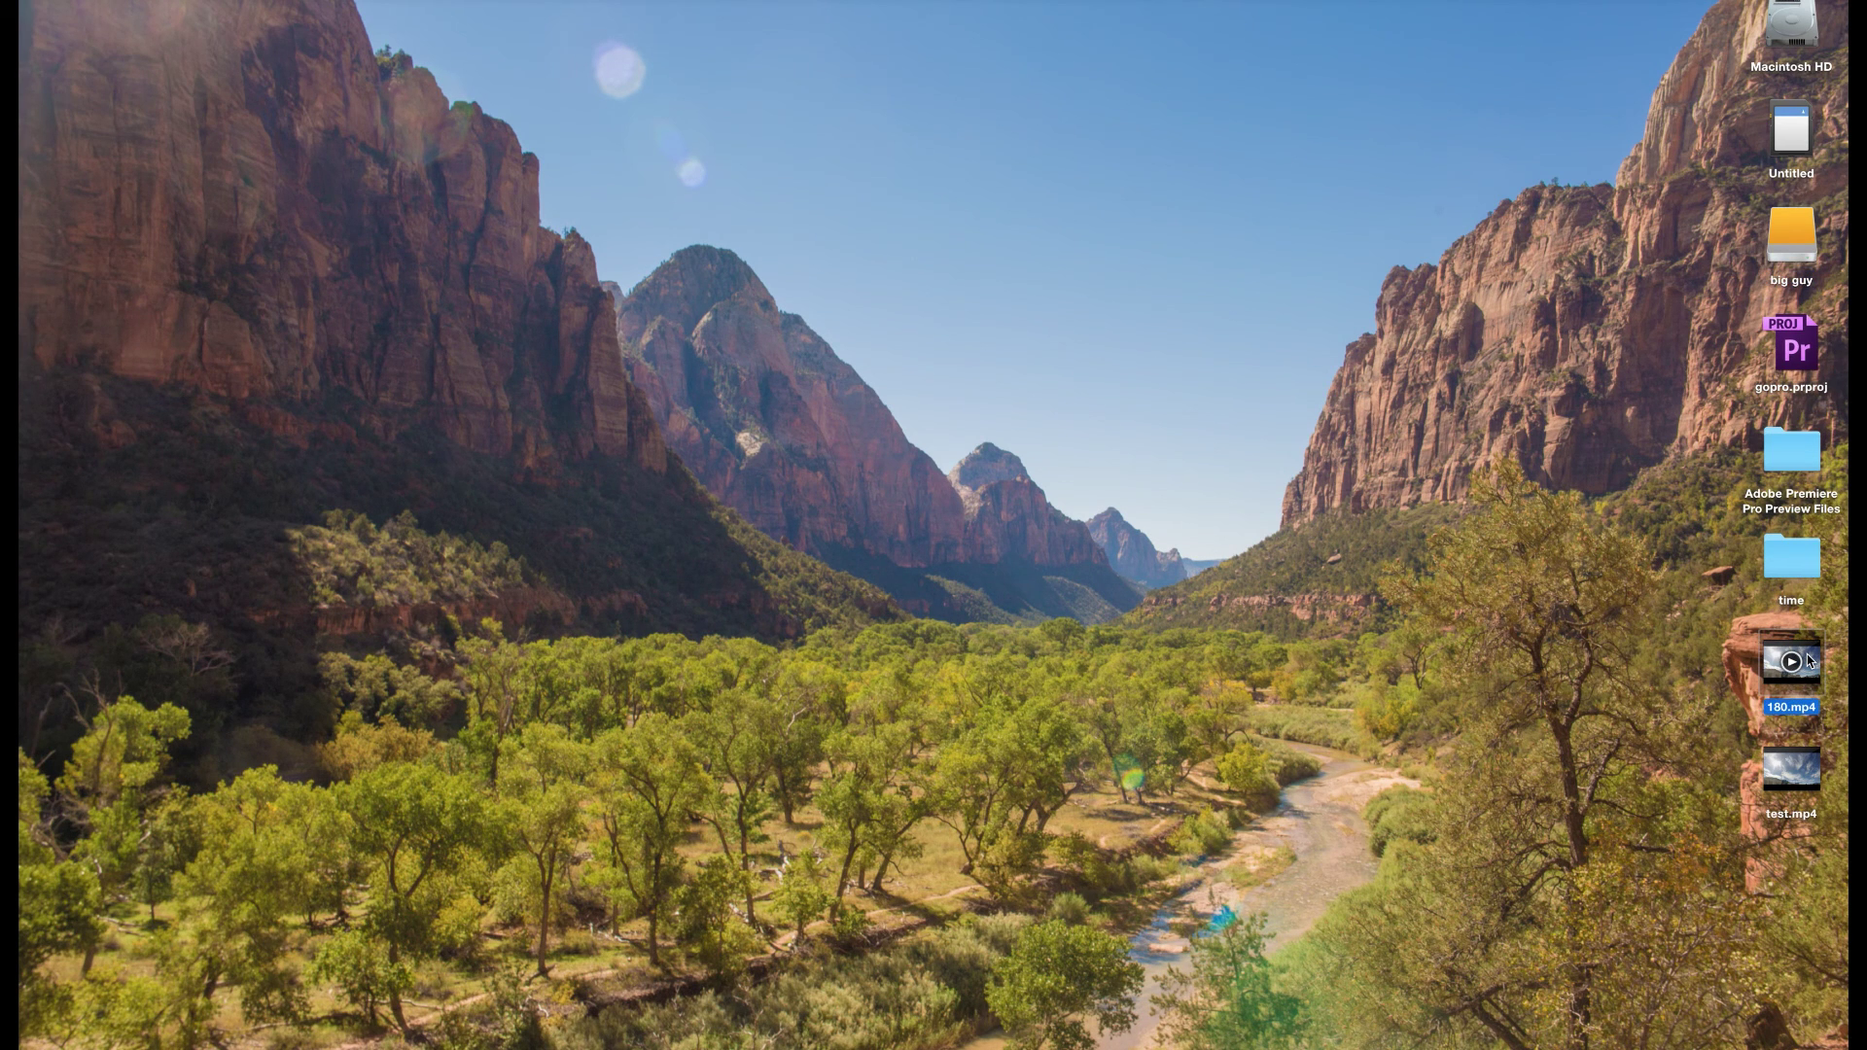
key("space")
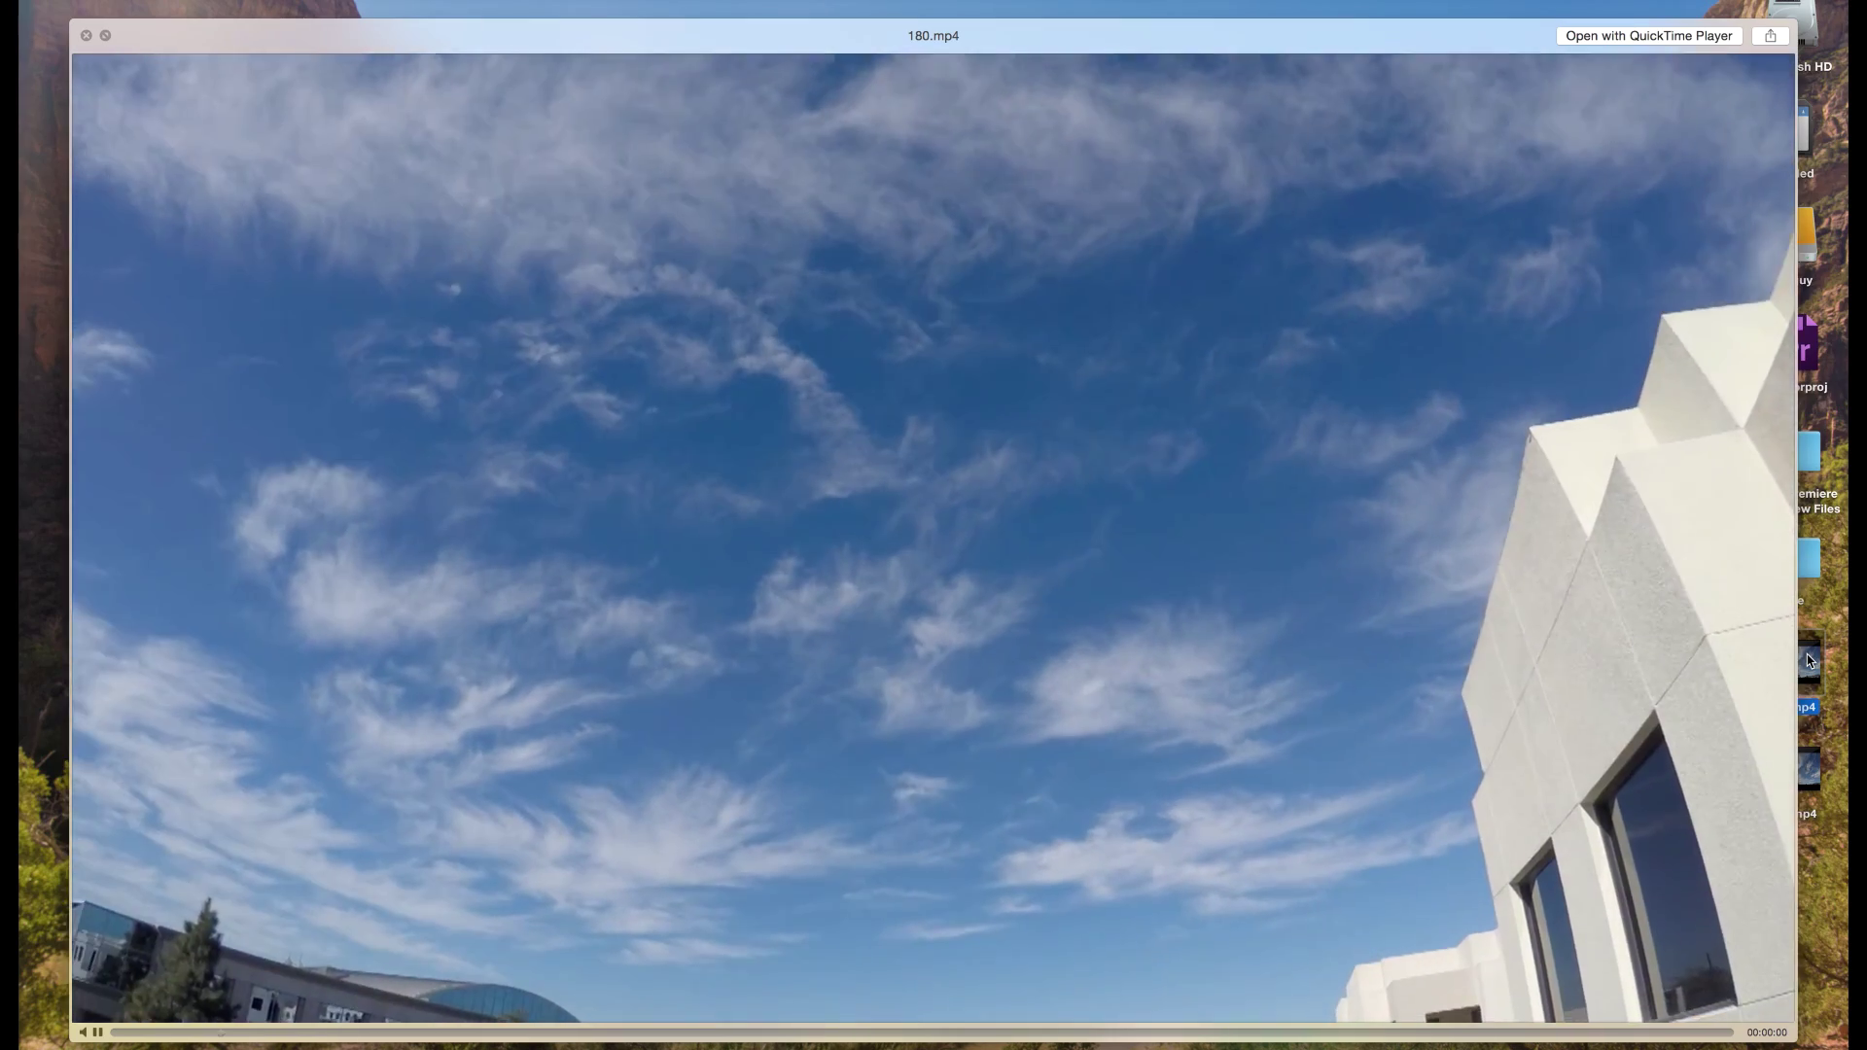